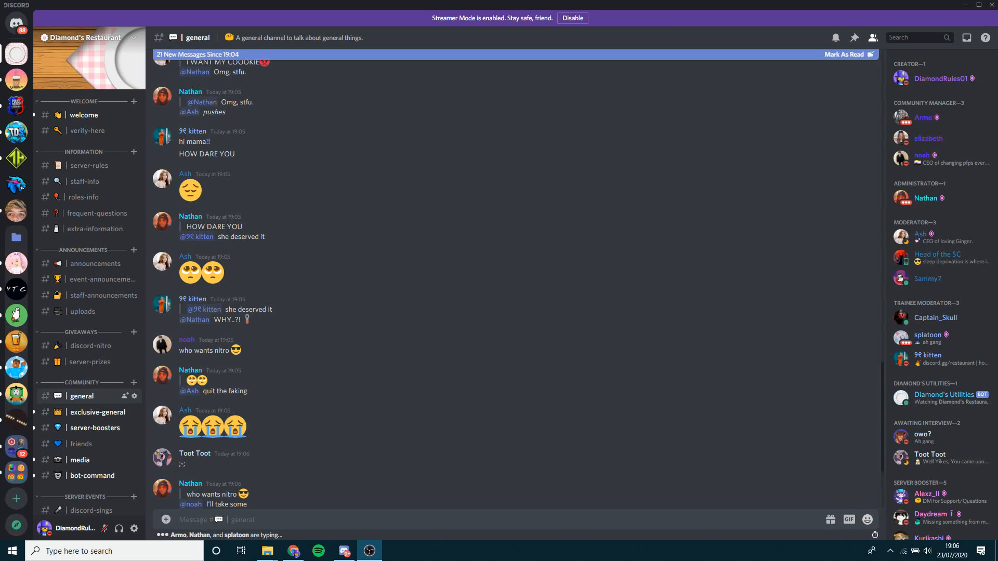
Open the discord-sings channel under Server Events and go back through its older messages
scroll(295, 308, "down", 3)
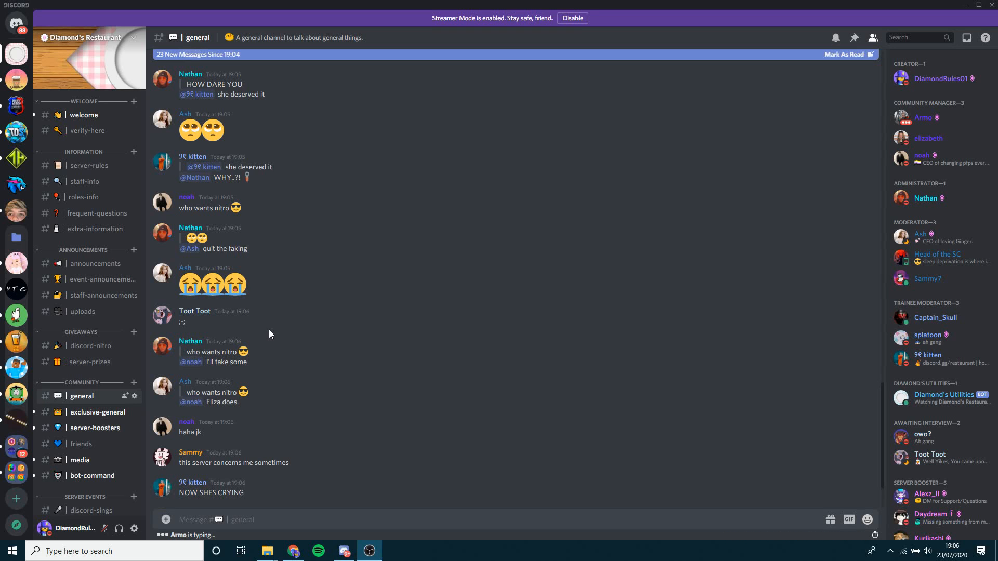
scroll(91, 263, "down", 10)
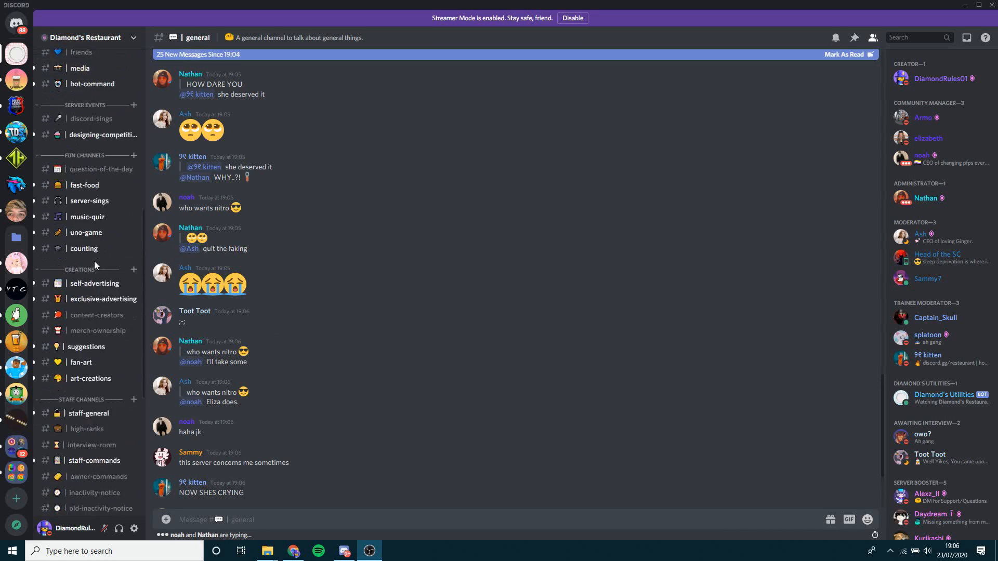
scroll(121, 213, "up", 15)
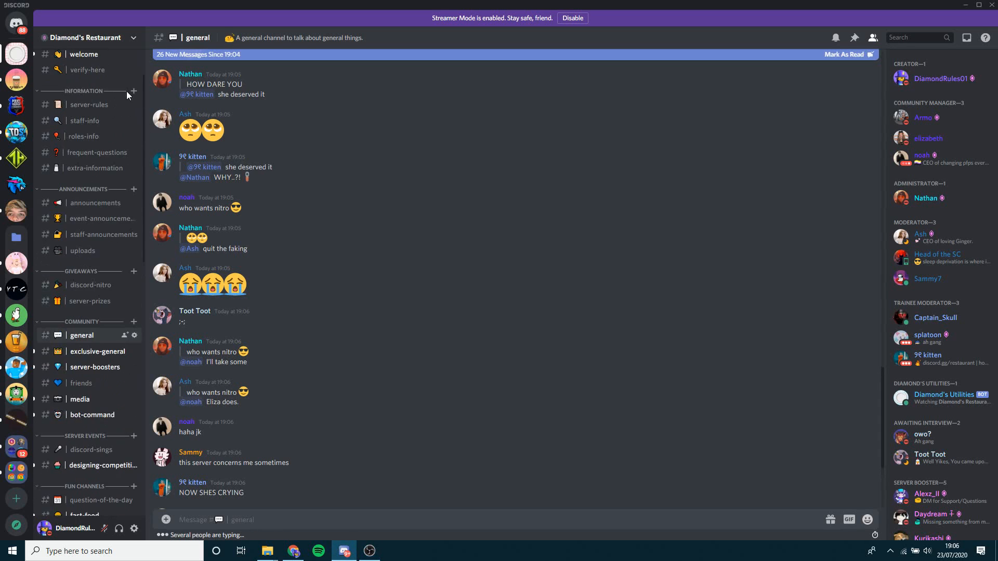
scroll(121, 213, "down", 4)
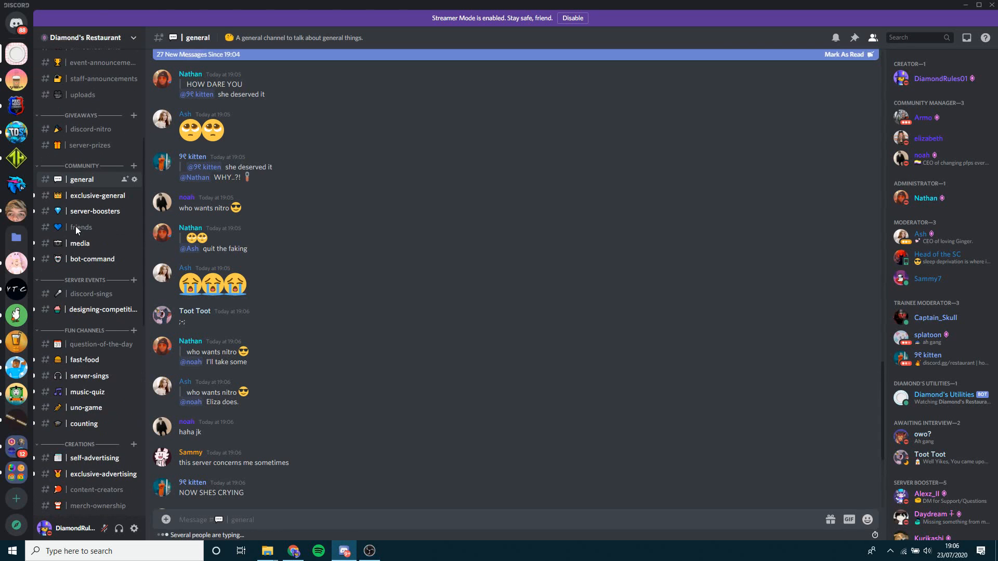
left_click(87, 294)
scroll(313, 319, "up", 15)
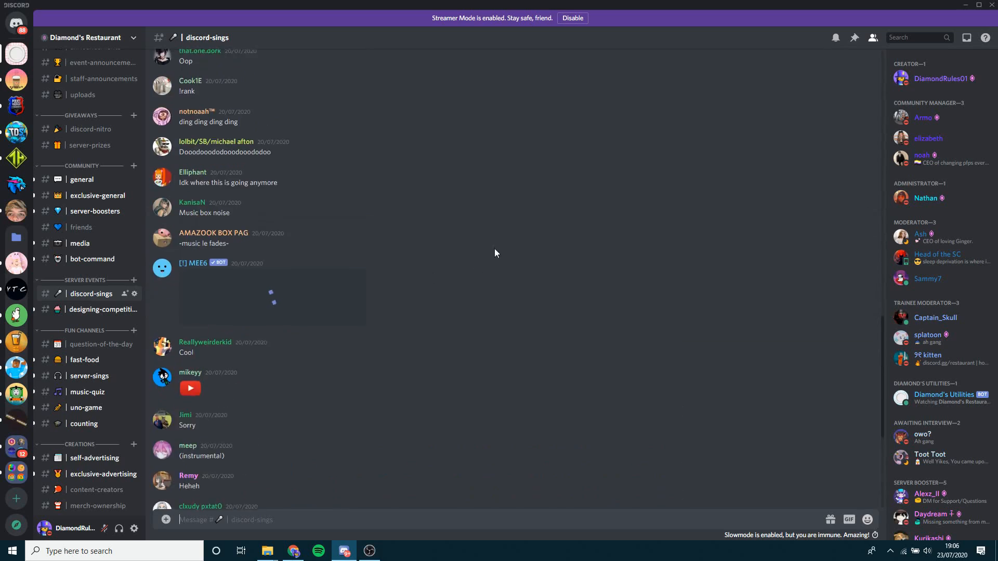
scroll(245, 98, "up", 10)
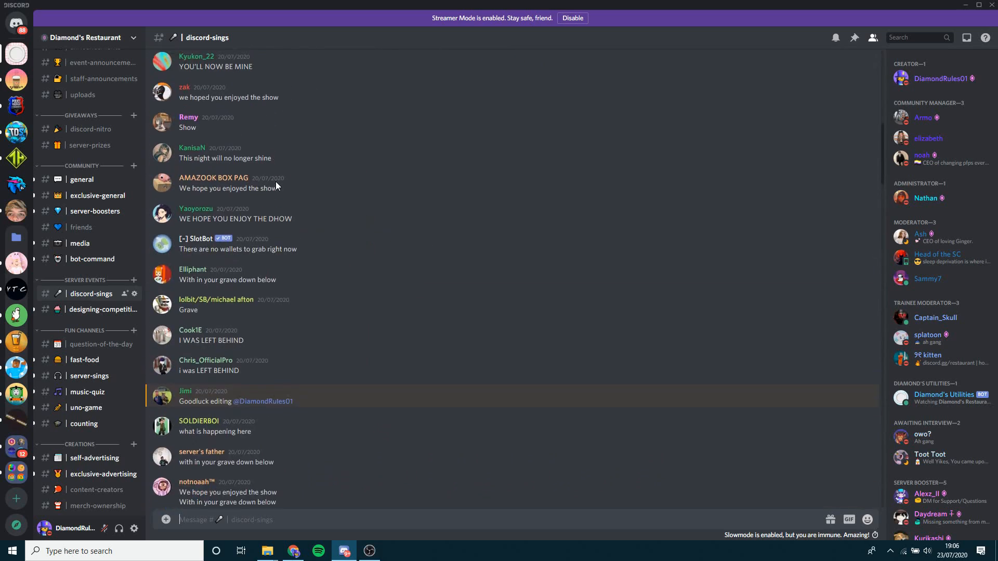
scroll(339, 208, "up", 10)
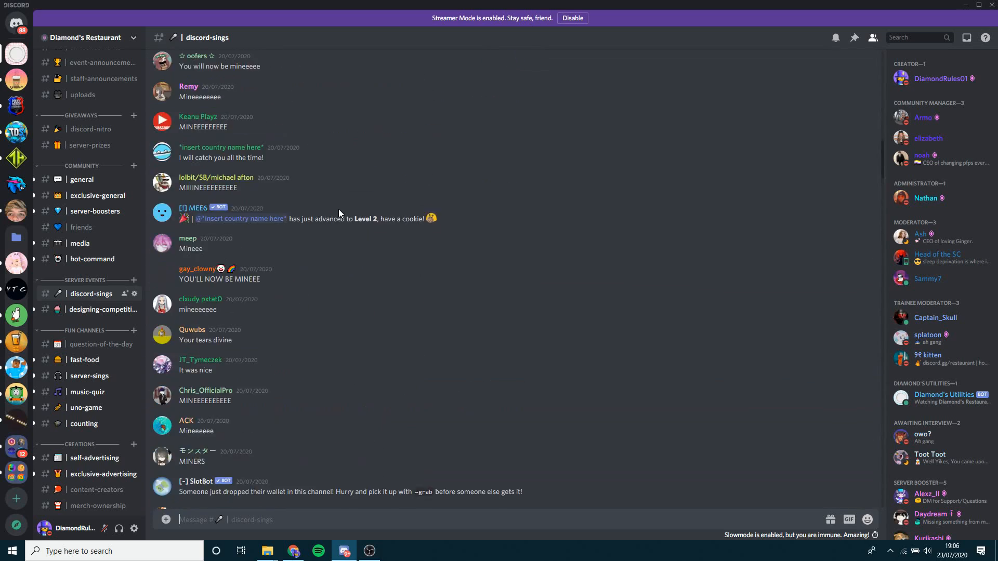
Launch Snipping Tool and move its window away from the channel list, over the empty part of the chat
key("super")
type("snu")
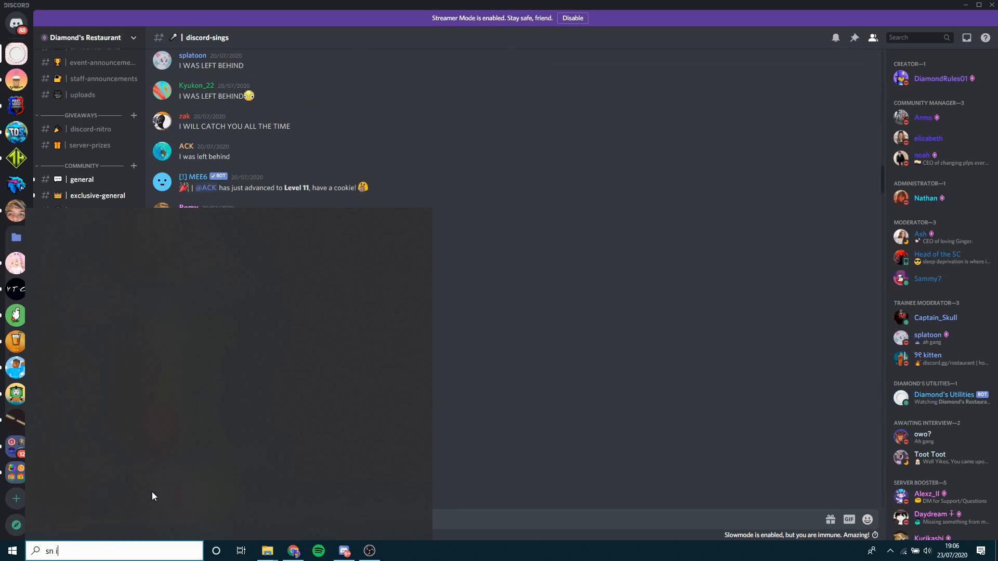
key("Return")
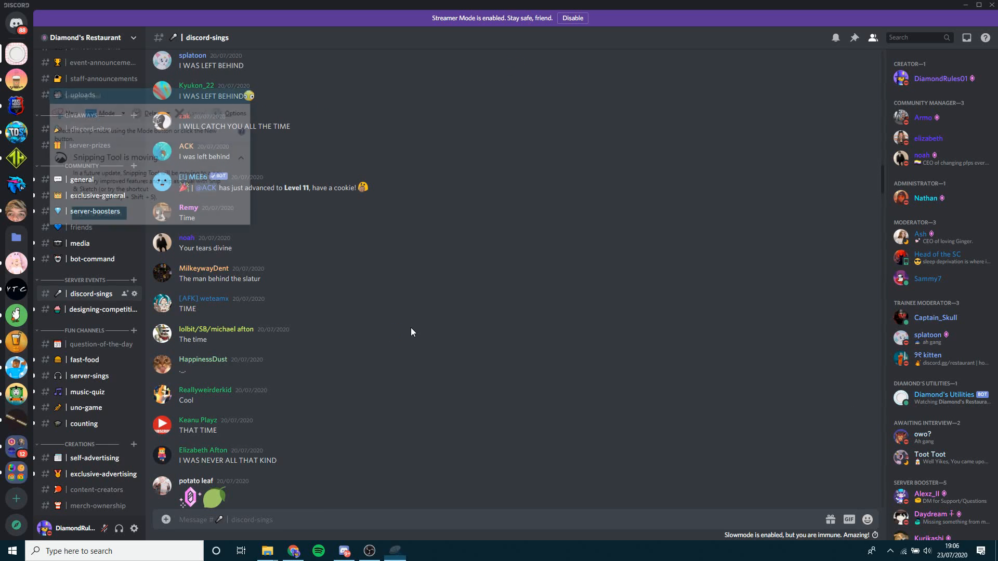
left_click_drag(152, 96, 566, 94)
Capture a rectangular snip of a single chat message reading "Cool" in the discord-sings channel
scroll(341, 219, "up", 10)
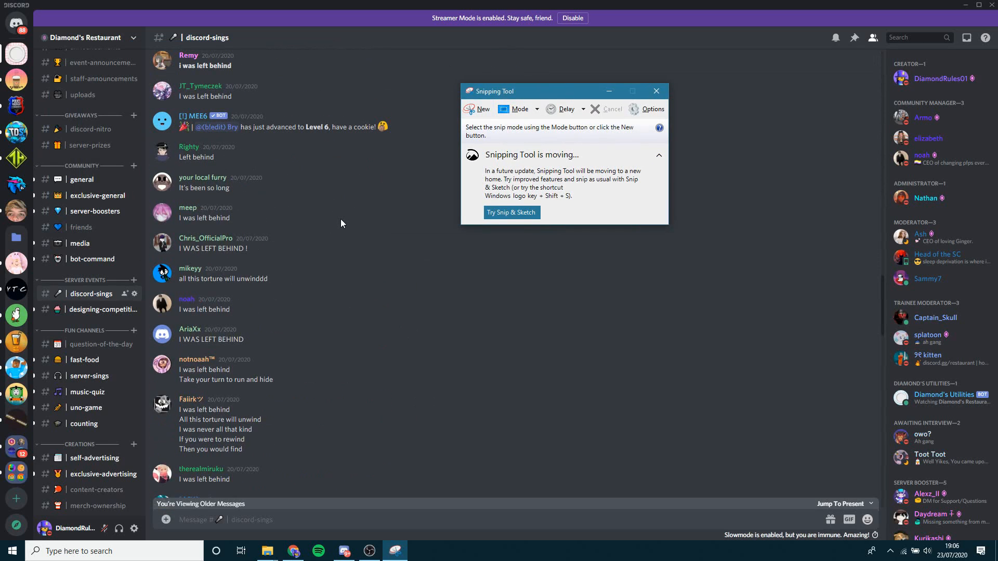
scroll(363, 232, "up", 5)
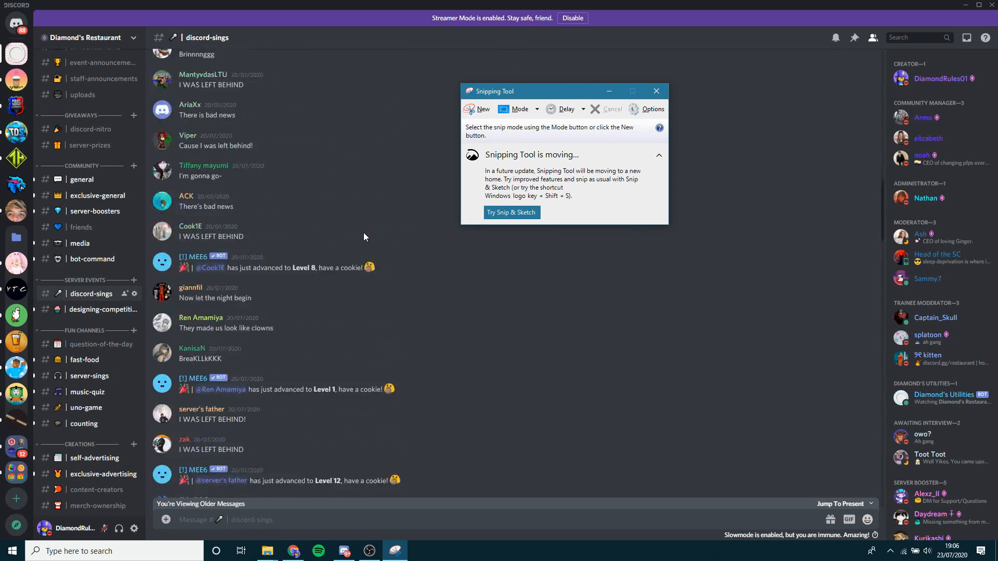
left_click(478, 109)
left_click_drag(146, 84, 310, 121)
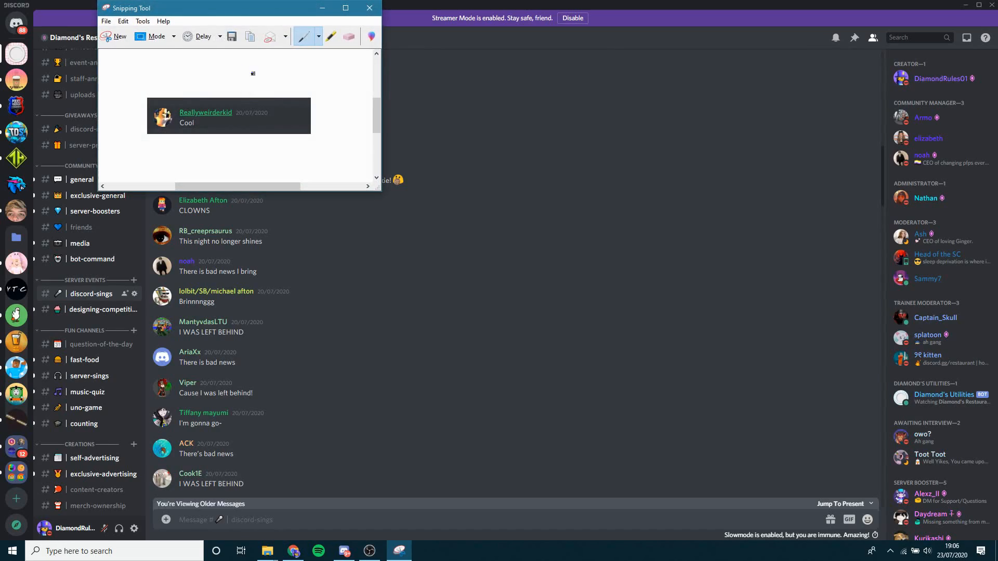
Filter the message search to the discord-sings channel, jump to the oldest result and clear the search
scroll(314, 188, "up", 10)
left_click(312, 188)
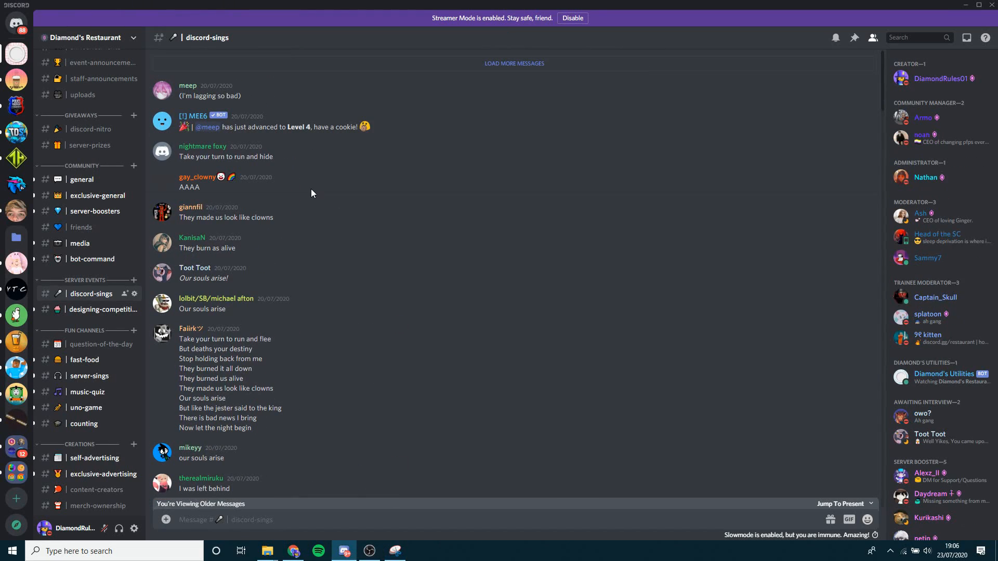
scroll(363, 286, "up", 10)
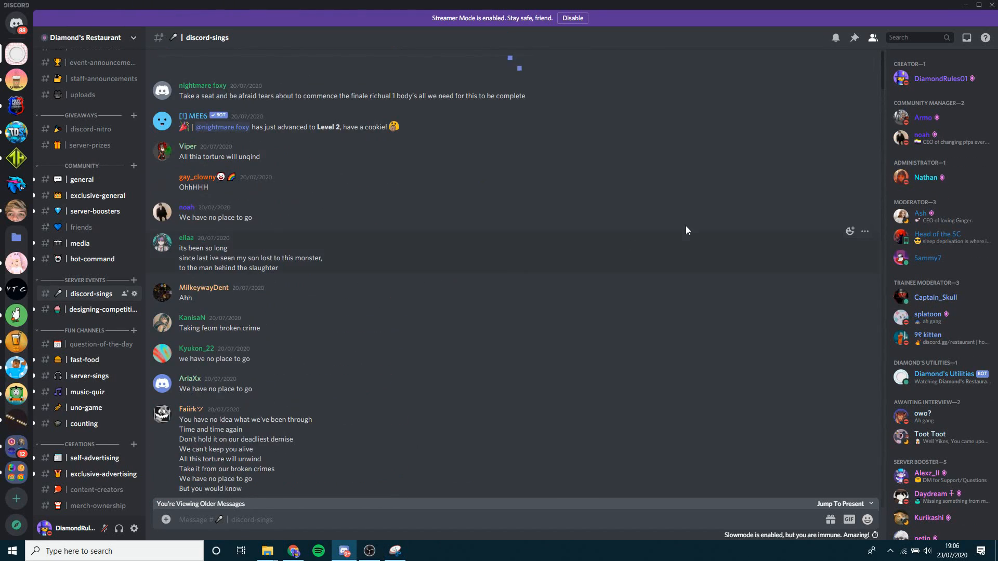
left_click(902, 37)
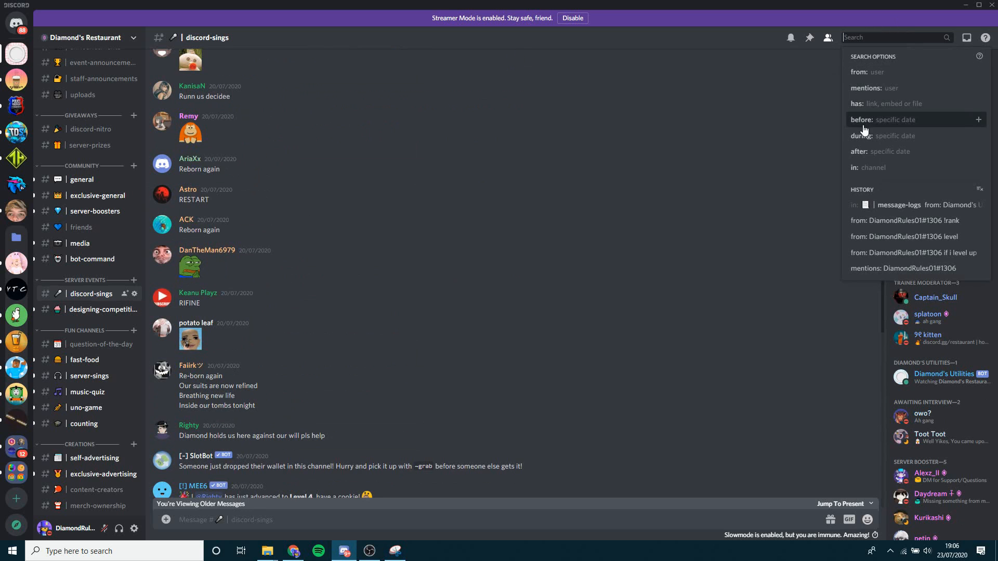
left_click(873, 167)
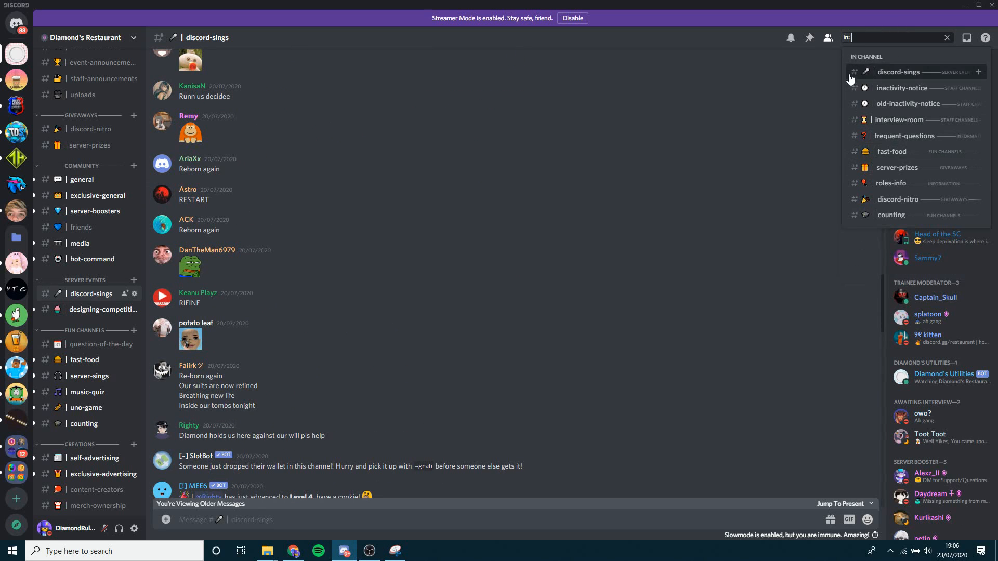
left_click(883, 82)
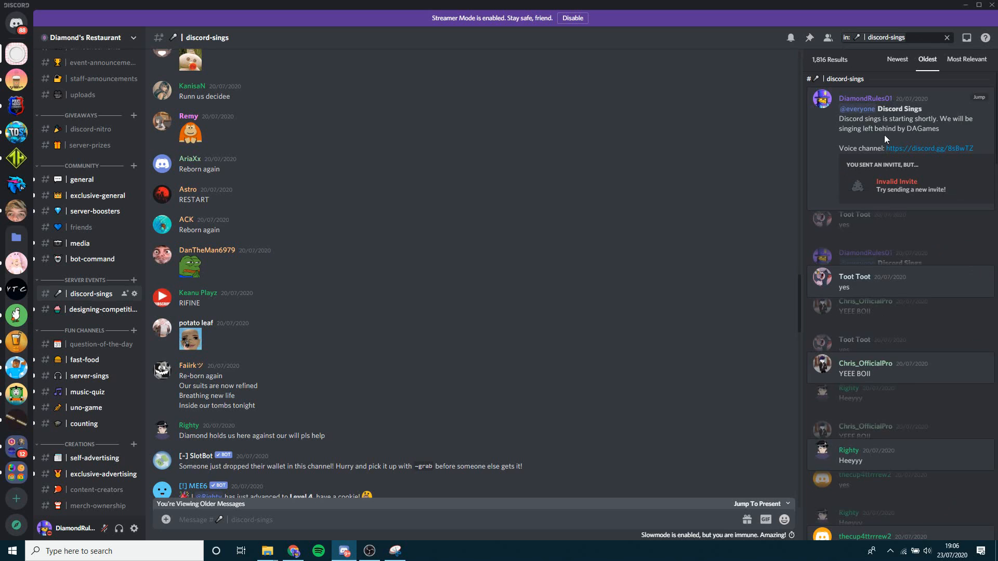
left_click(979, 102)
left_click(947, 38)
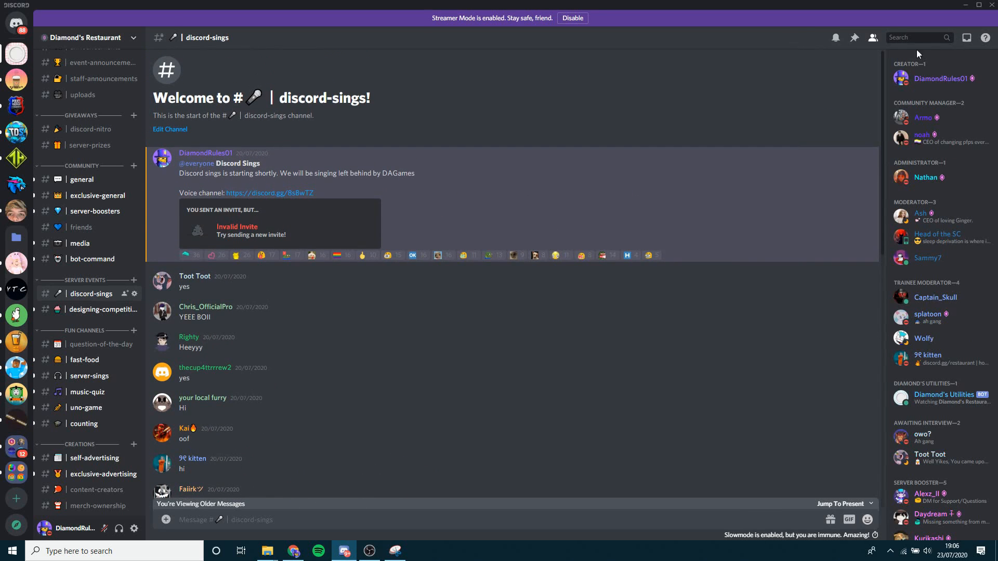
Review the opening announcement about singing Left Behind by DAGames and the replies that follow it
scroll(574, 188, "down", 5)
scroll(573, 189, "up", 5)
left_click_drag(179, 162, 366, 186)
left_click_drag(457, 177, 176, 176)
scroll(369, 236, "down", 10)
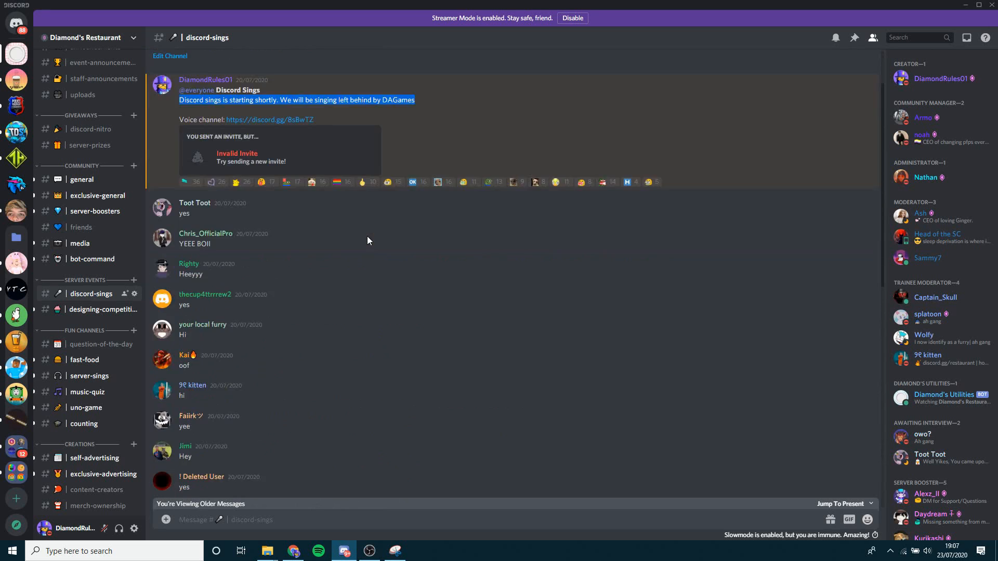
scroll(338, 280, "down", 15)
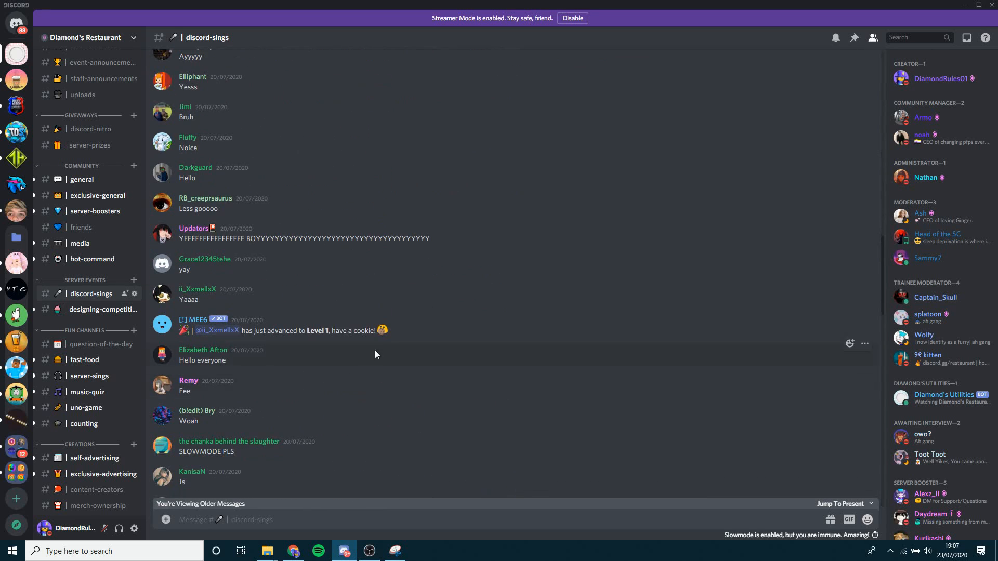
scroll(136, 337, "down", 2)
scroll(236, 309, "down", 10)
Read through the discord-sings messages around the "rc!play left behind" command to find where the singing starts
key("alt+Tab")
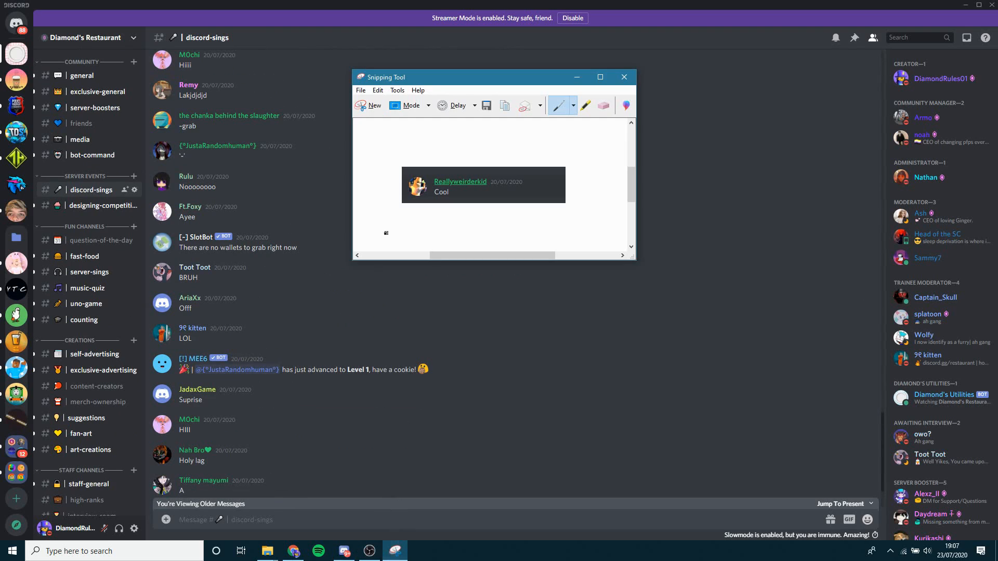
left_click(375, 106)
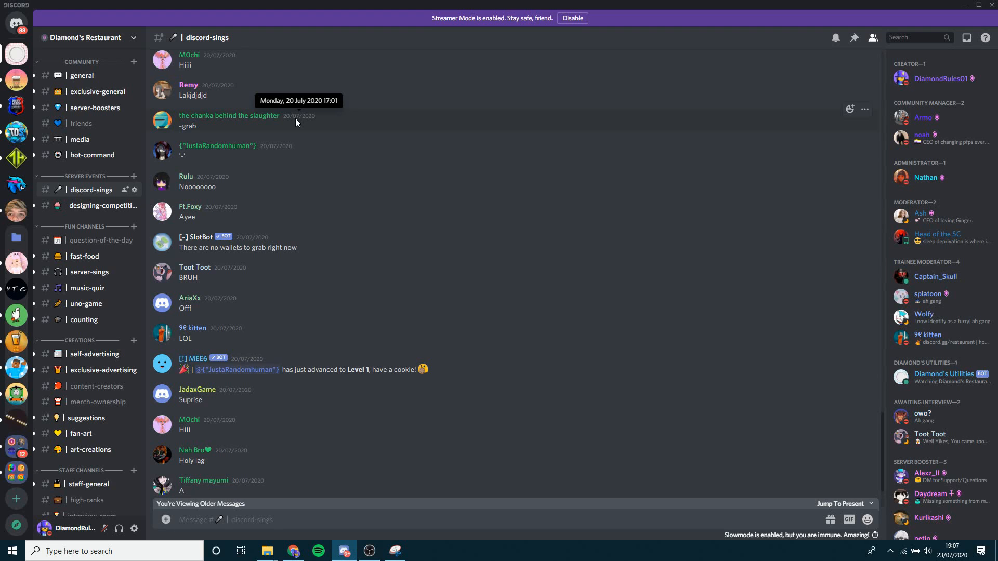
scroll(296, 218, "up", 4)
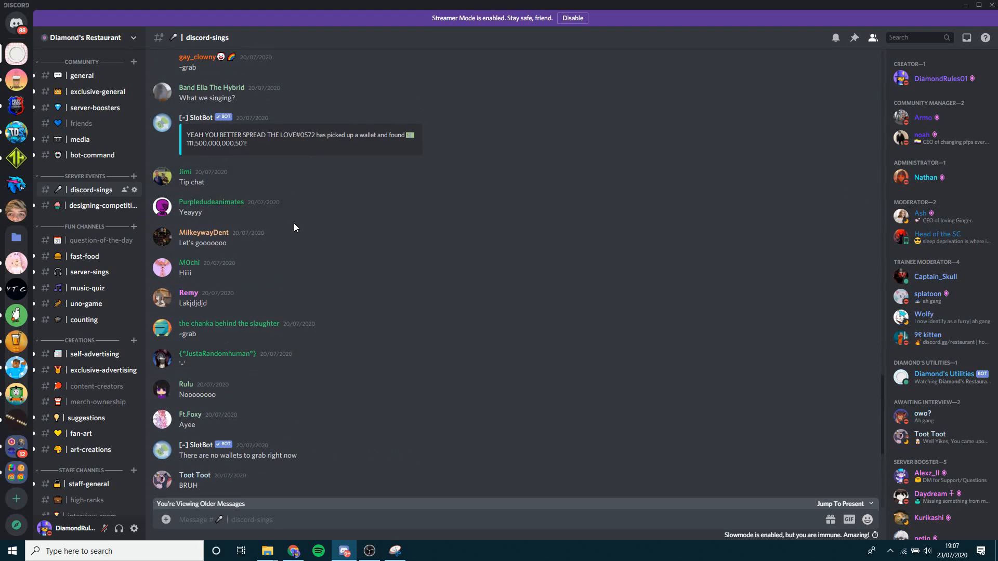
scroll(294, 227, "down", 6)
scroll(417, 289, "down", 9)
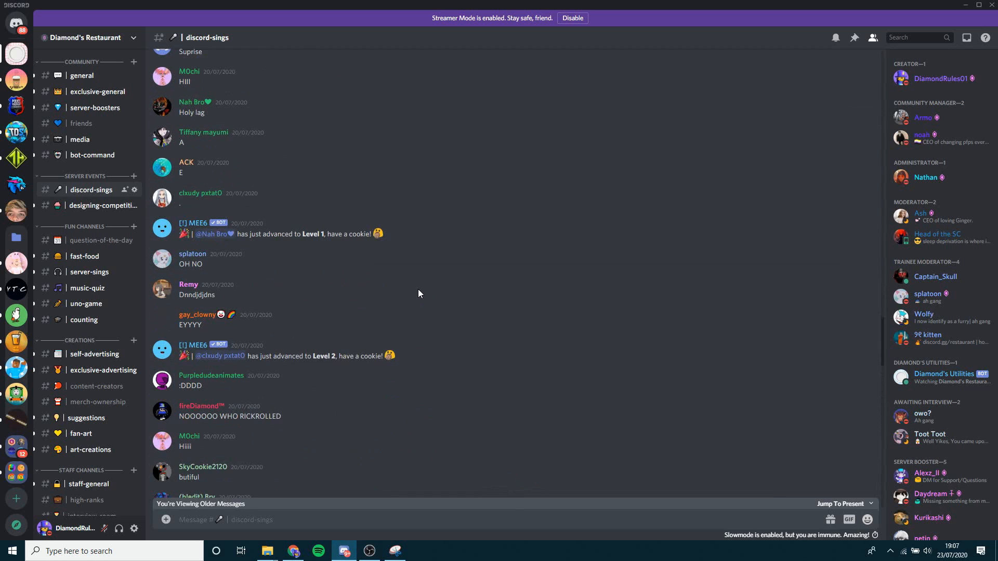
scroll(411, 294, "up", 10)
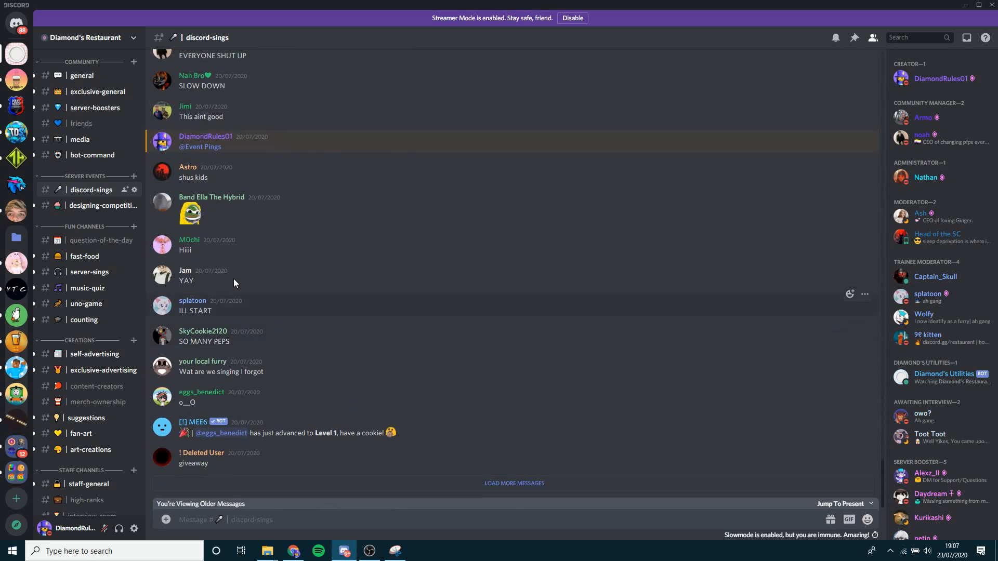
scroll(211, 319, "down", 10)
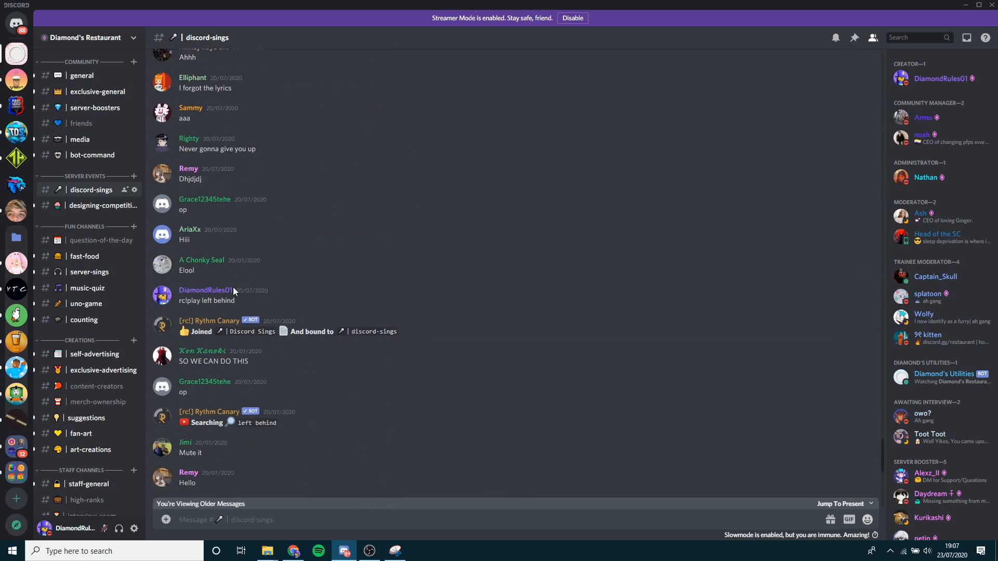
scroll(206, 250, "down", 10)
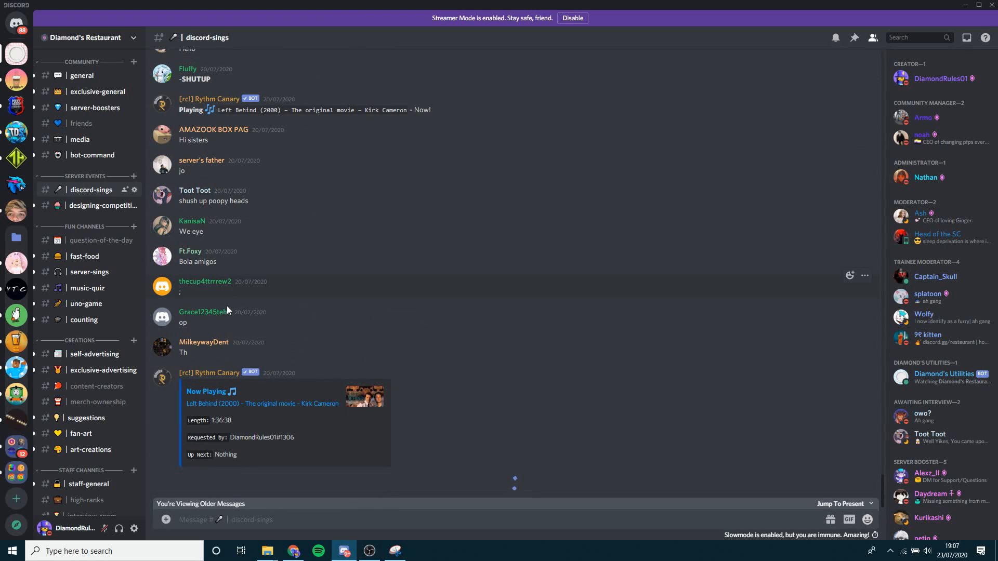
scroll(364, 297, "down", 2)
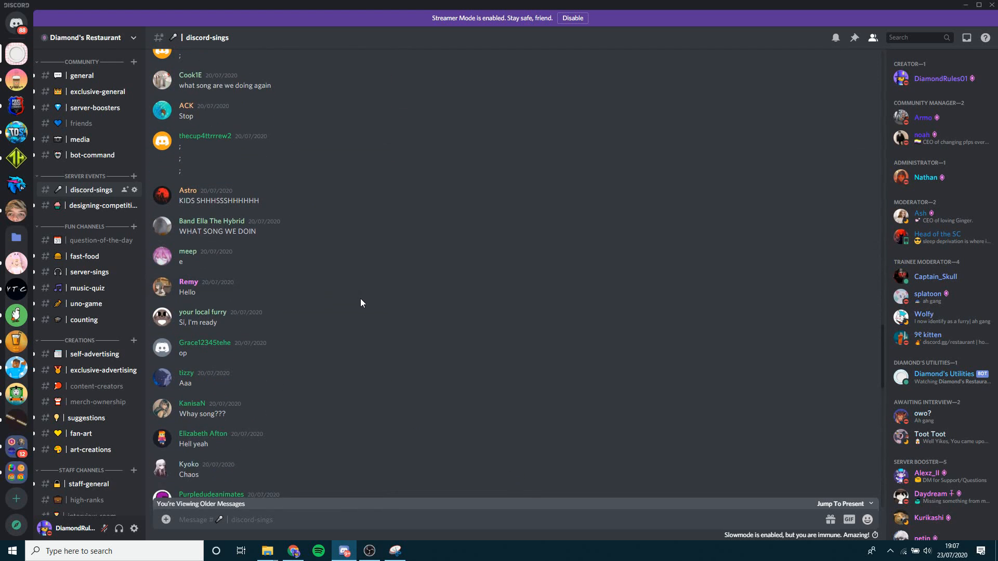
scroll(358, 301, "down", 15)
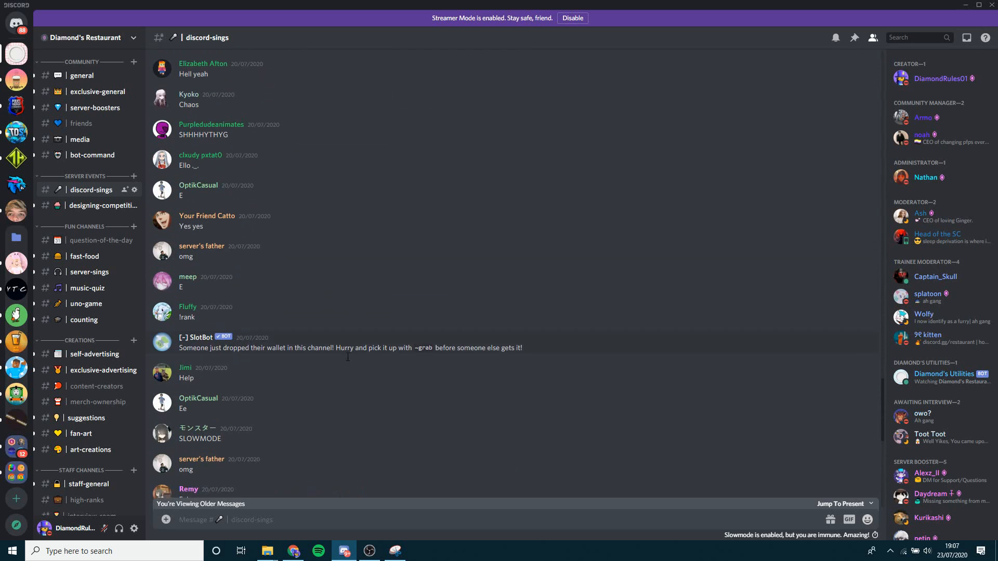
Close the open File Explorer windows and minimize Discord to show the desktop
mouse_move(267, 550)
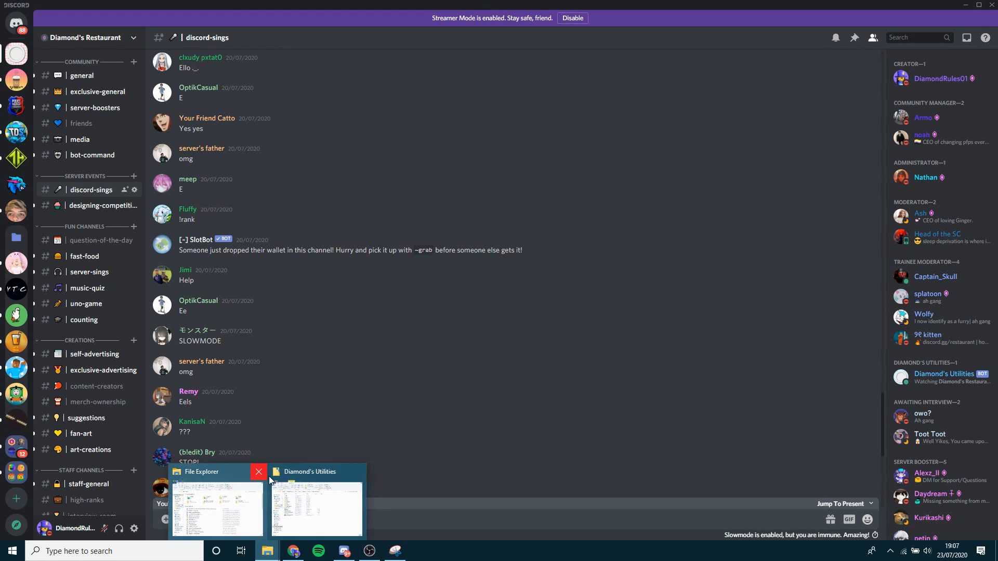
left_click(261, 471)
left_click(344, 550)
right_click(396, 217)
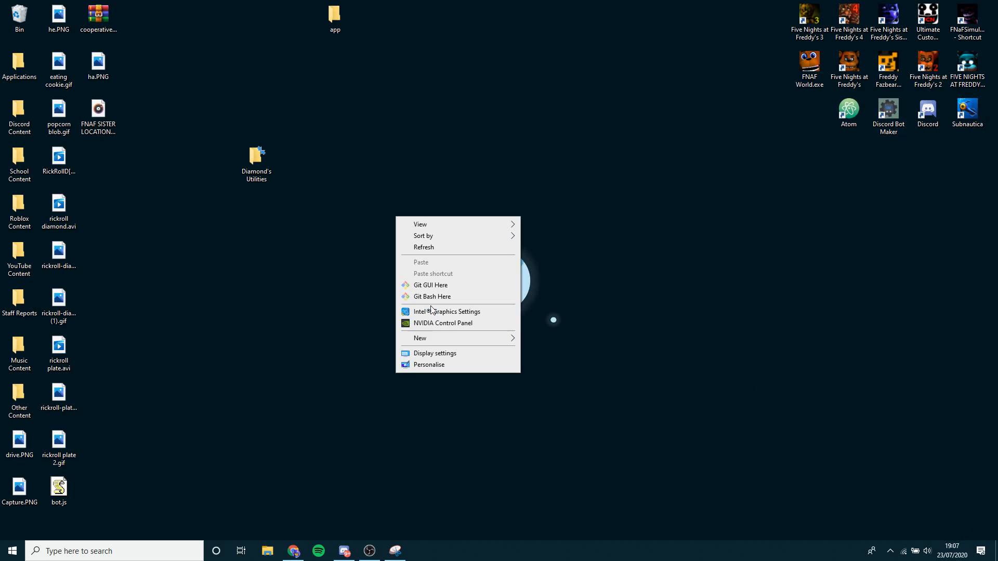
double_click(423, 406)
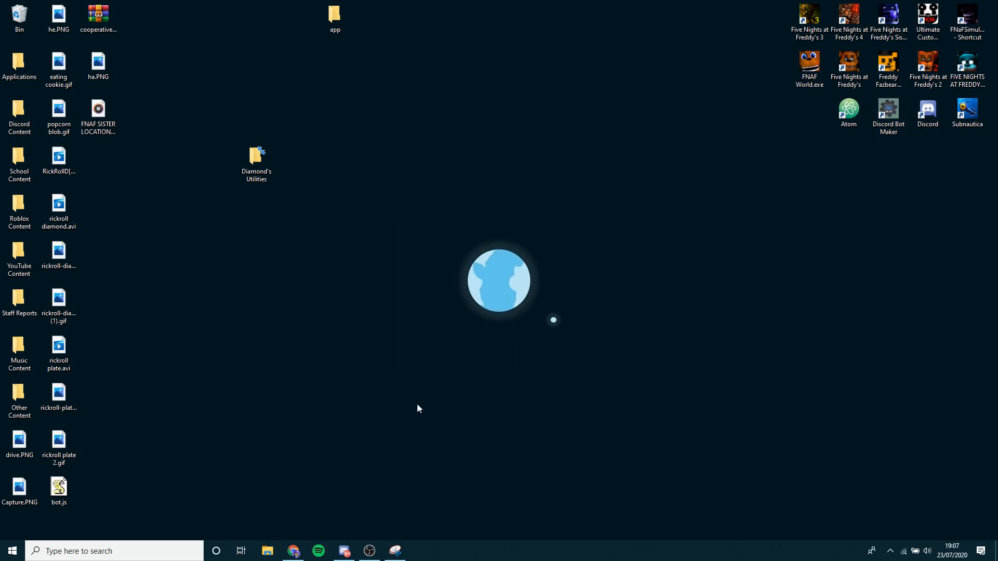
right_click(366, 414)
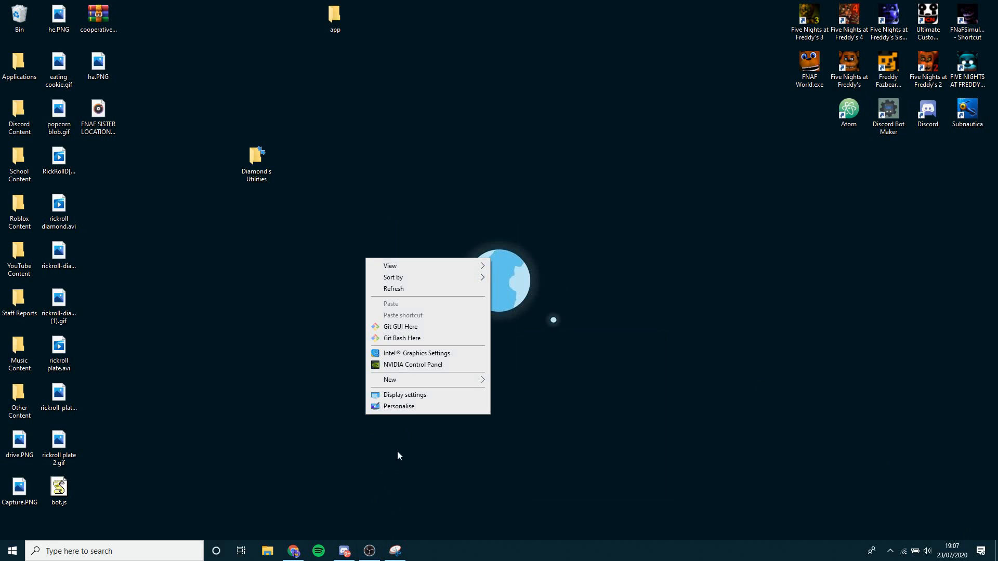
left_click(525, 376)
Create a desktop folder named "Discord Sings Left Behind" and place it below the FNAF SISTER LOCATION file
right_click(442, 376)
mouse_move(476, 487)
left_click(582, 330)
type("Discor")
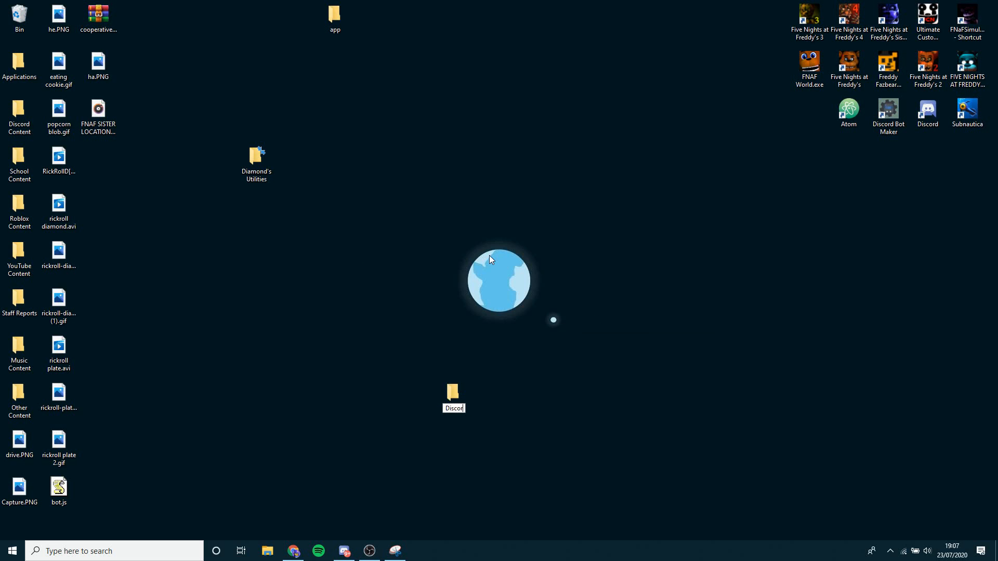
type("d Sings Left Behind")
key("Return")
left_click_drag(451, 394, 98, 158)
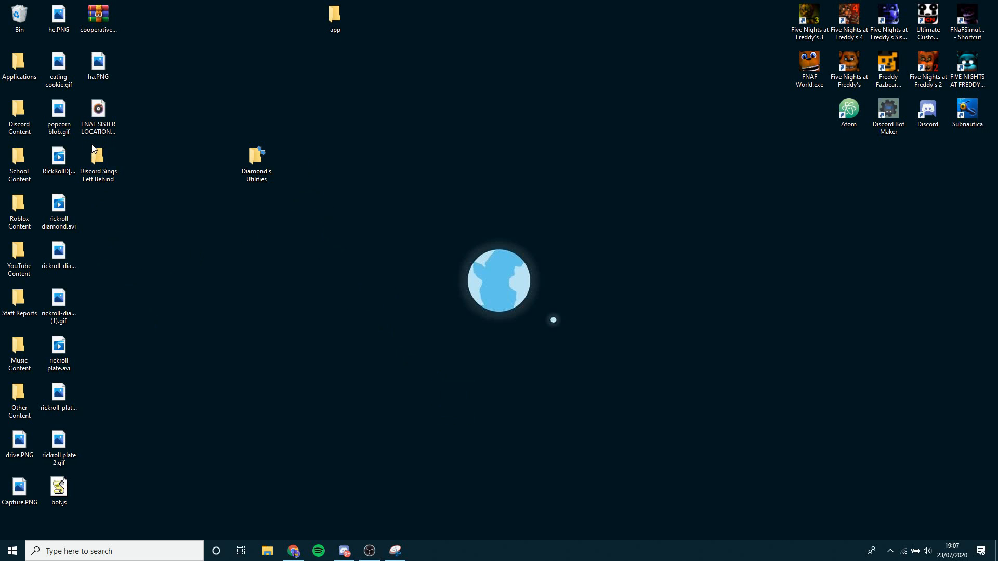
Open the Discord Sings Left Behind folder in its own window and switch back to Discord
key("Return")
left_click_drag(439, 231, 662, 170)
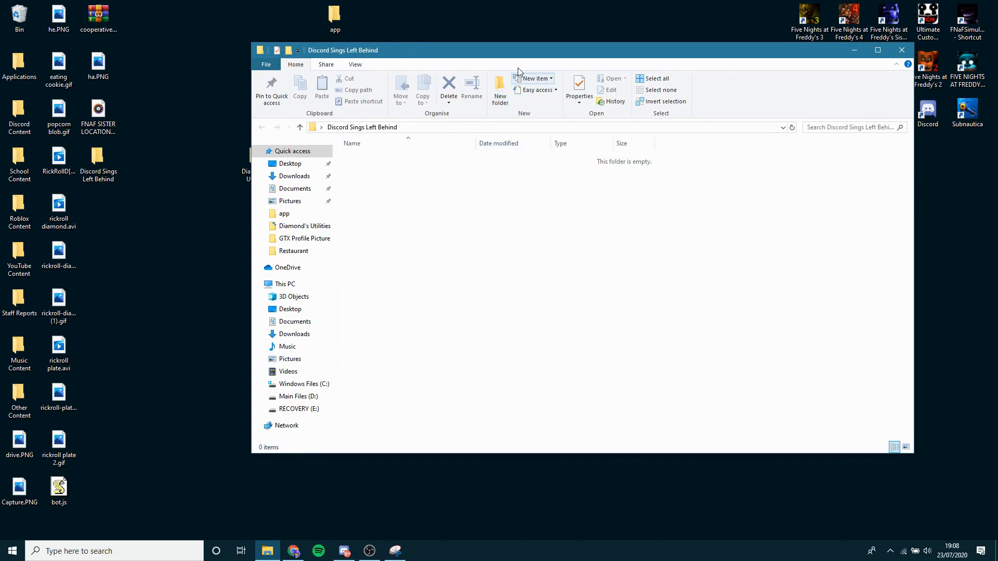
left_click_drag(516, 50, 391, 35)
left_click(293, 550)
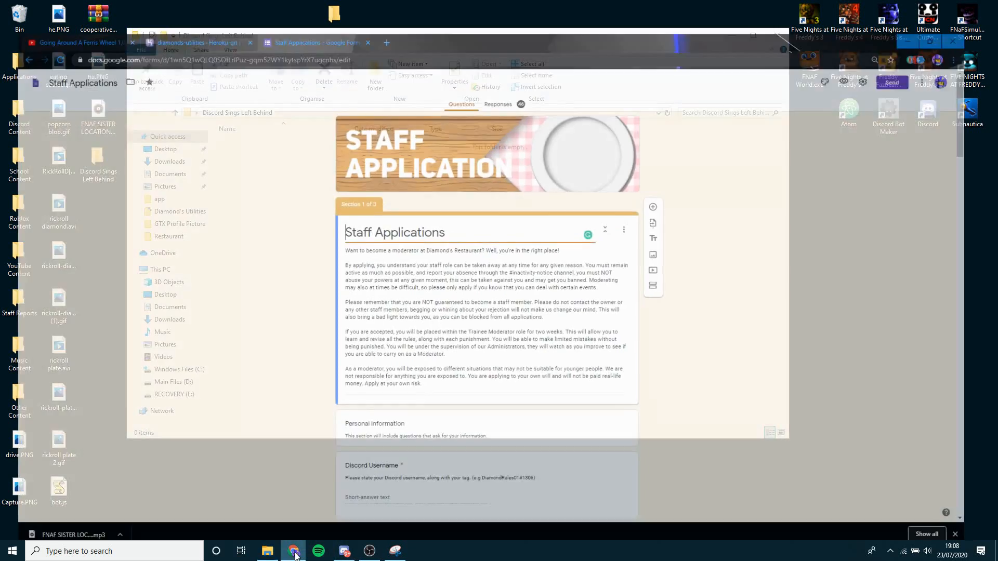
left_click(344, 551)
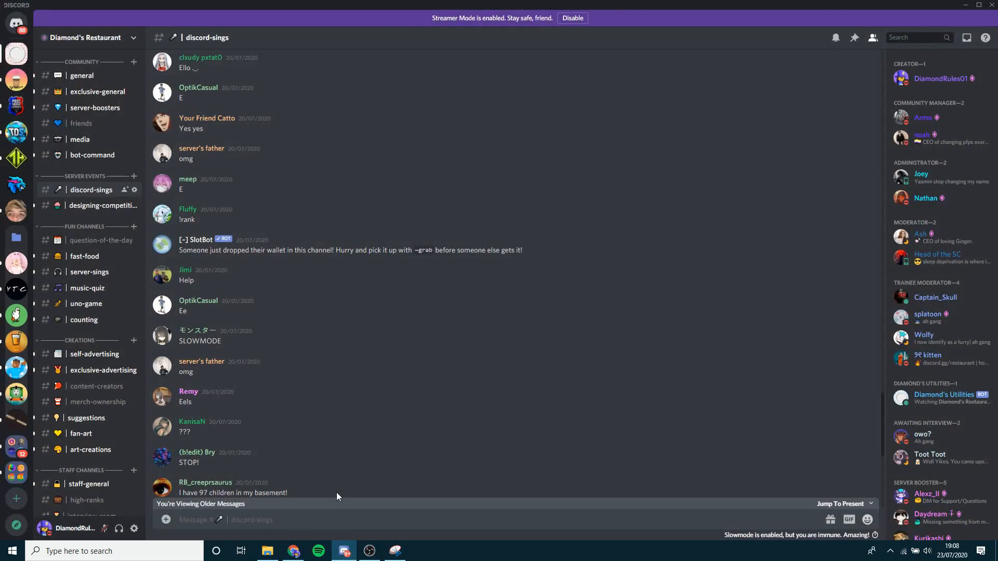
Find the message "Everyone, please stay on your seats" in discord-sings and capture it with its author line as a snip
scroll(301, 438, "down", 3)
scroll(301, 437, "down", 5)
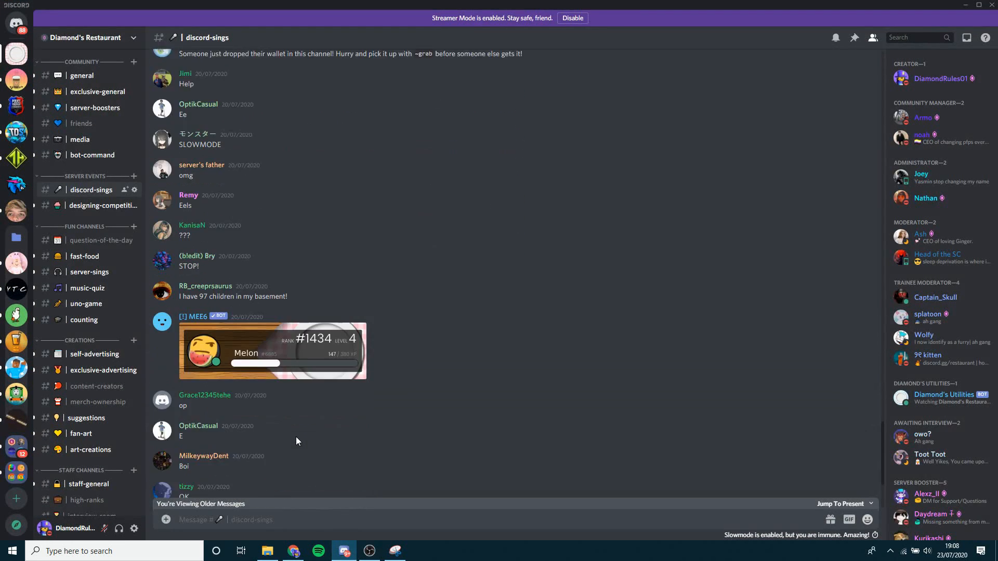
scroll(337, 419, "down", 3)
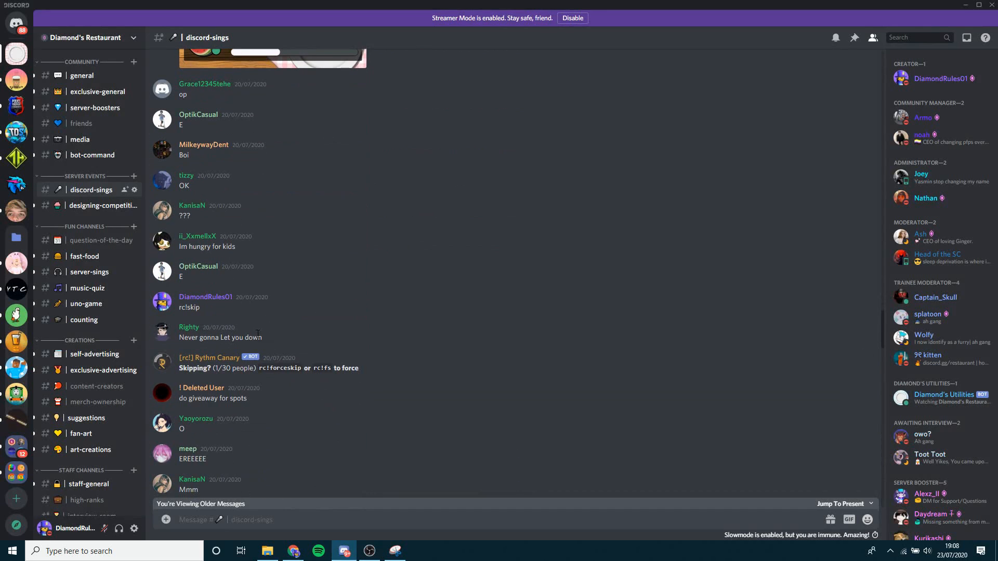
scroll(209, 334, "down", 10)
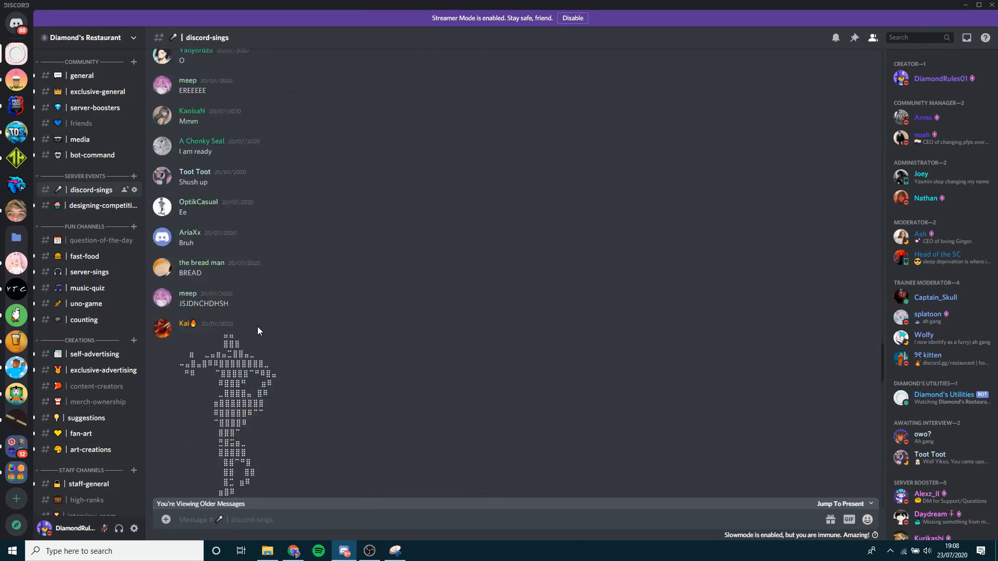
scroll(258, 330, "down", 15)
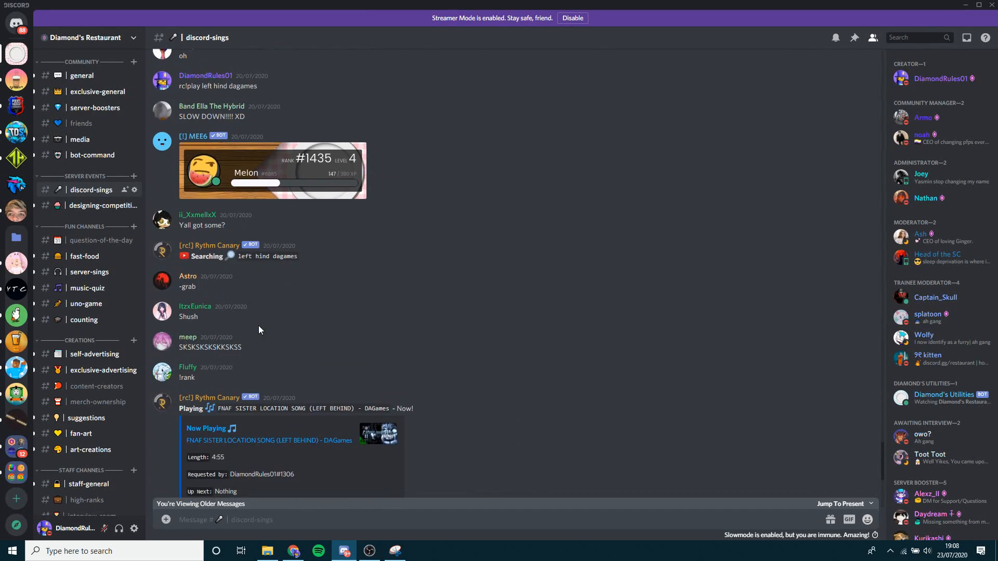
scroll(258, 329, "down", 5)
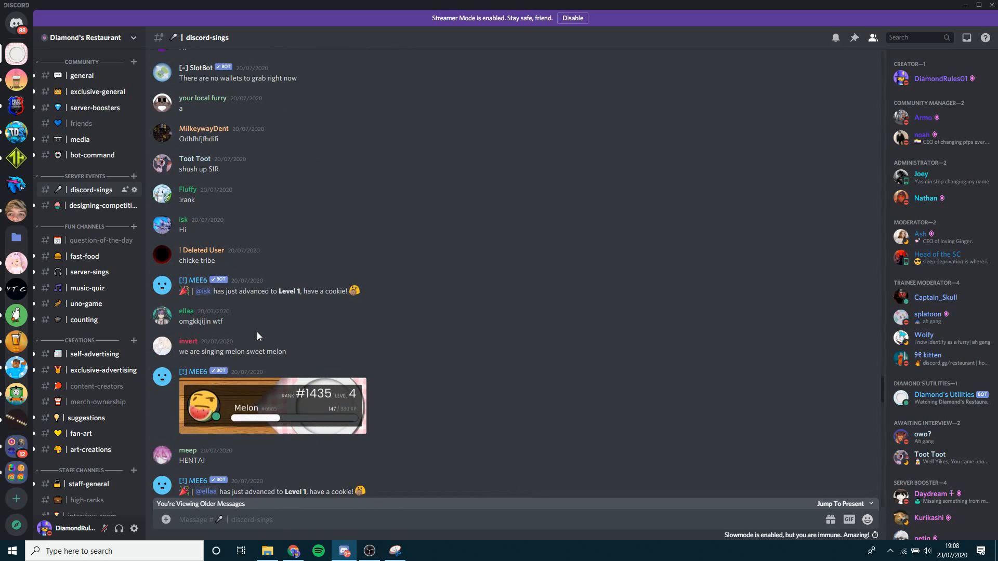
key("super+6")
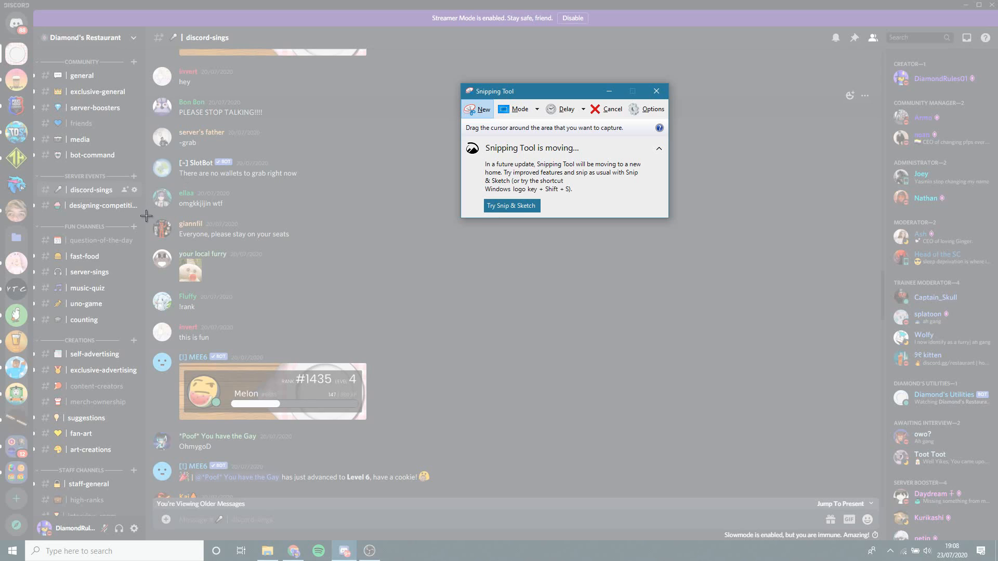
left_click_drag(150, 213, 302, 245)
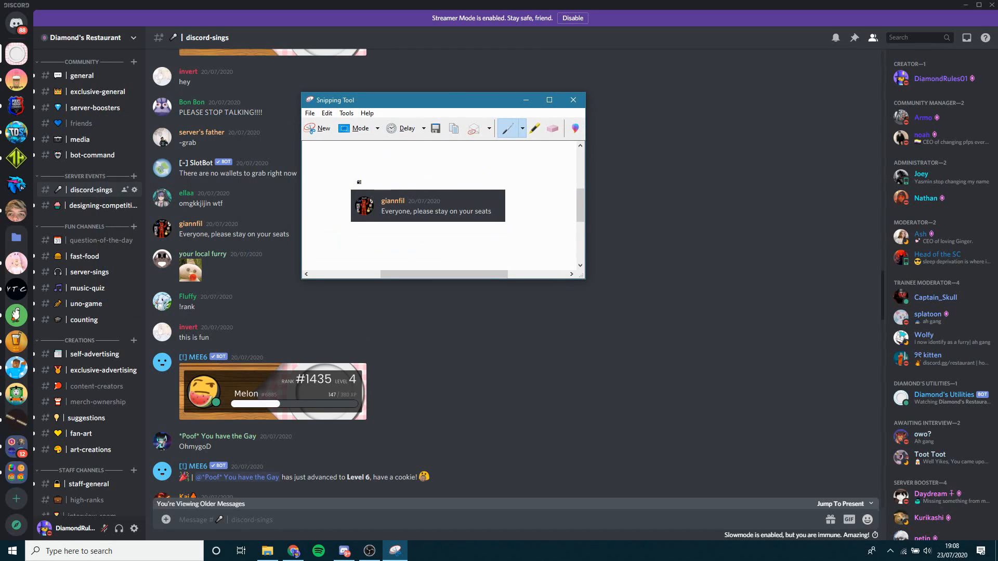
Save the snip as a PNG named 1 in the Discord Sings Left Behind folder and move the Snipping Tool window aside
right_click(423, 210)
left_click(452, 244)
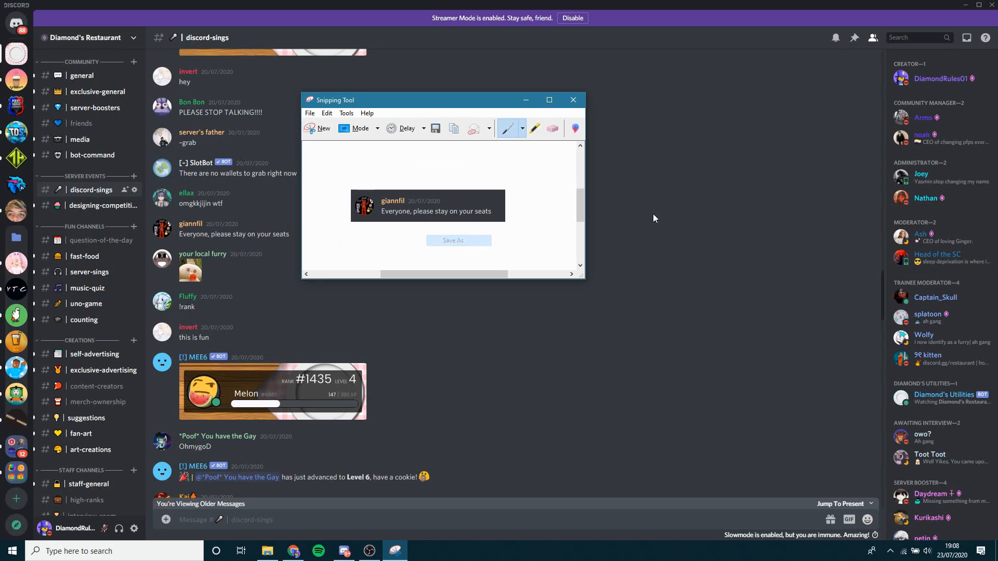
left_click_drag(438, 126, 354, 81)
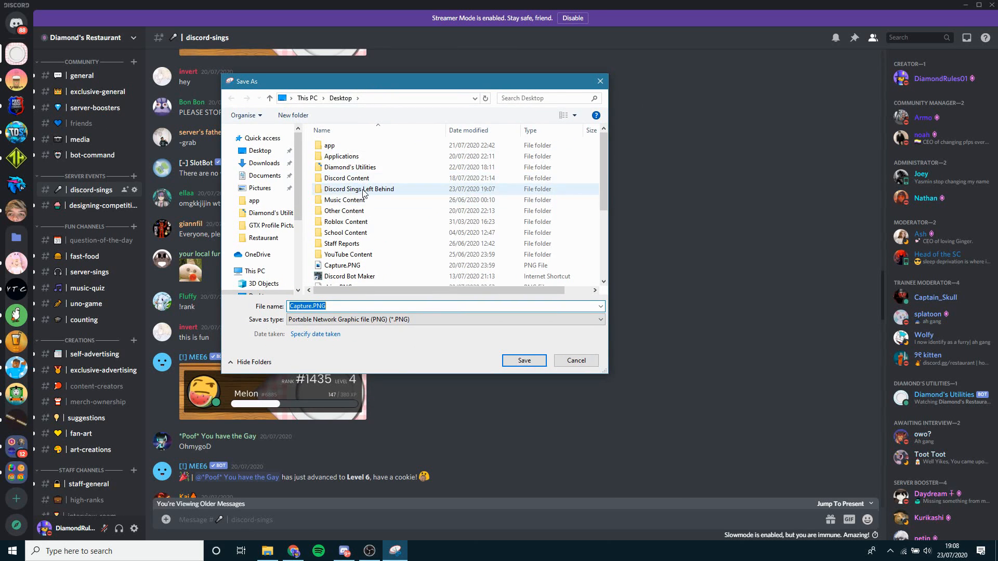
double_click(366, 189)
type("1")
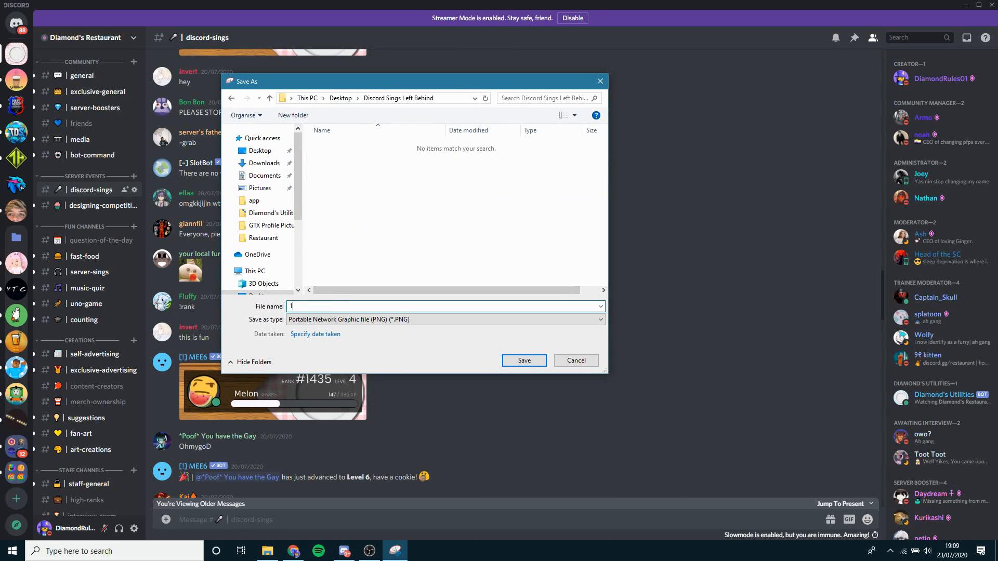
key("Return")
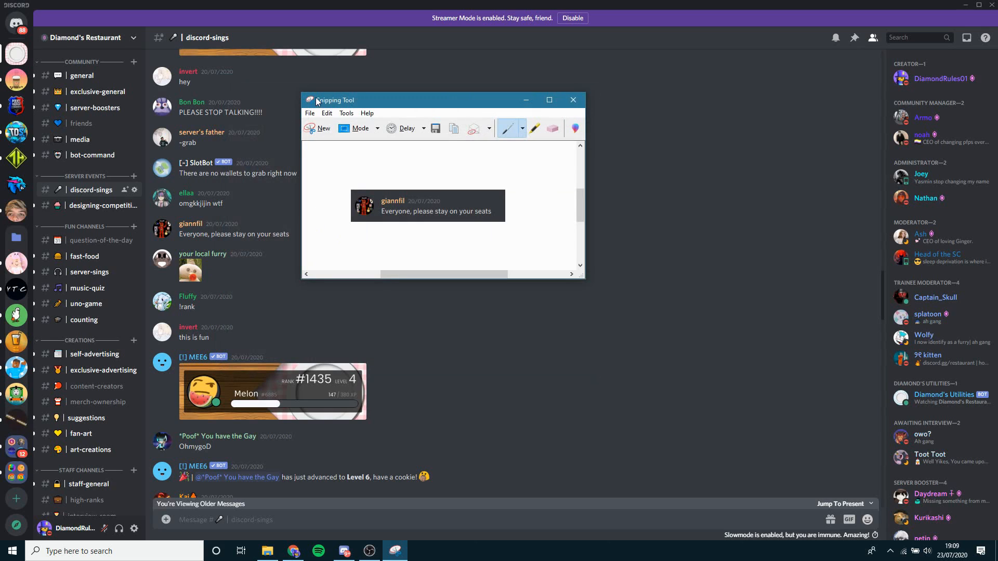
left_click_drag(316, 101, 419, 89)
Look up "left behind fnaf" on Google in a new Chrome tab and bring up the song's full lyrics
scroll(291, 274, "down", 1)
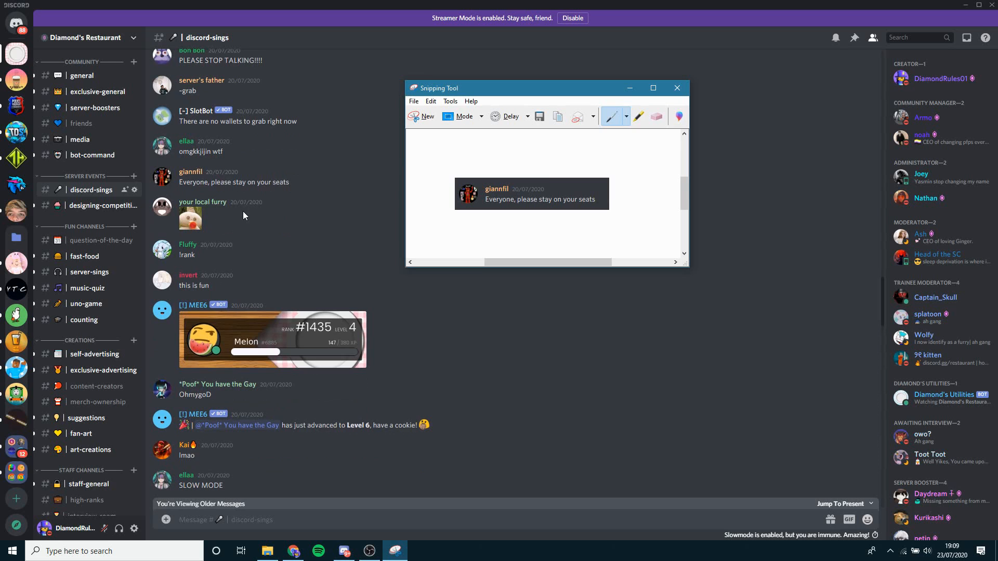
scroll(242, 211, "down", 3)
scroll(274, 229, "down", 1)
scroll(288, 226, "down", 3)
left_click(293, 551)
double_click(479, 14)
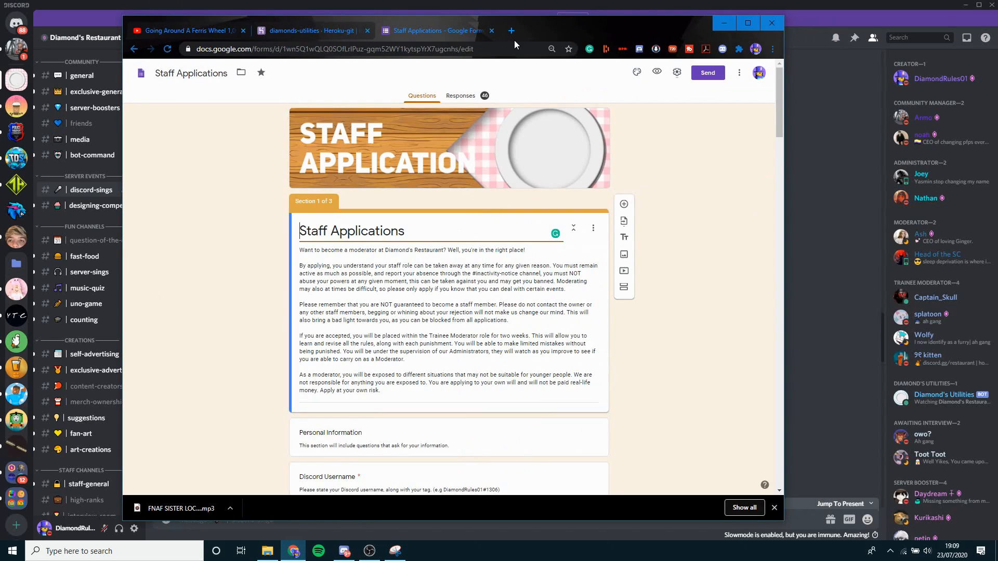
left_click(511, 31)
type("left b")
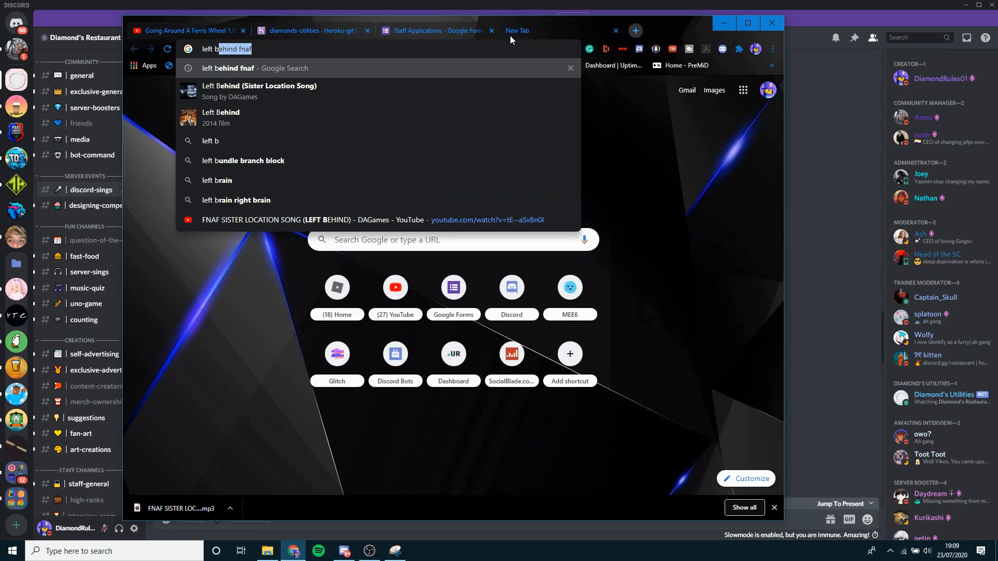
key("Right")
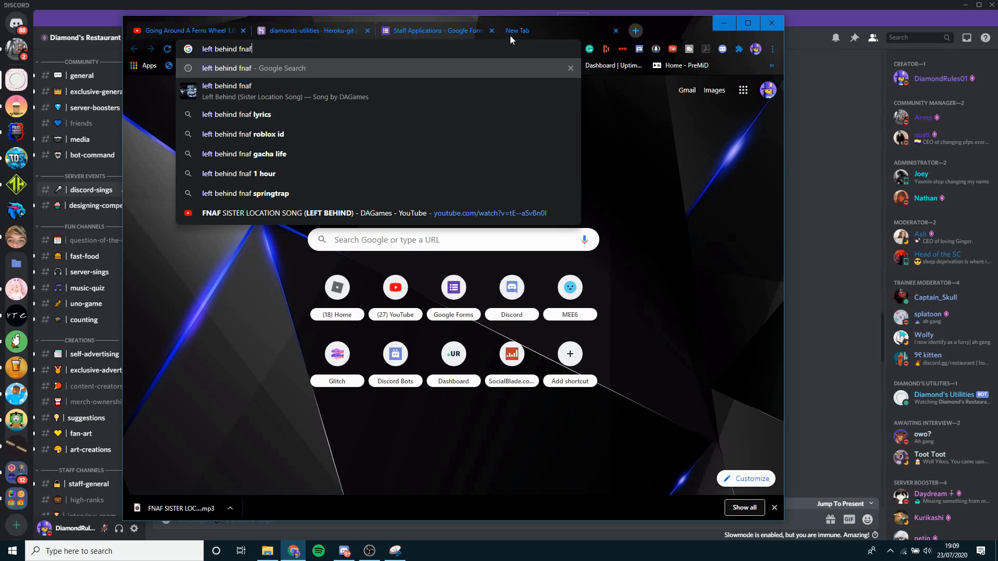
left_click(311, 96)
scroll(332, 265, "down", 5)
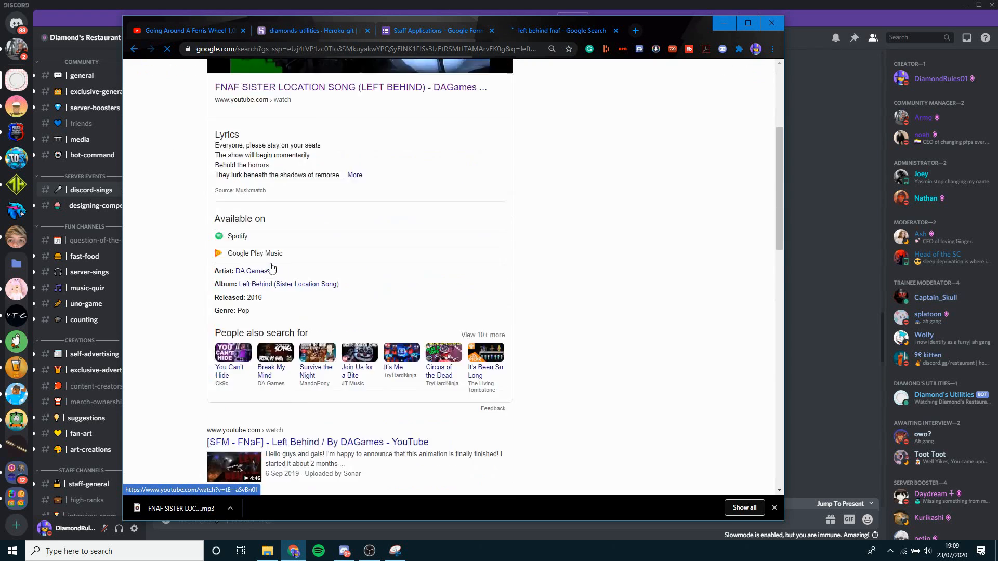
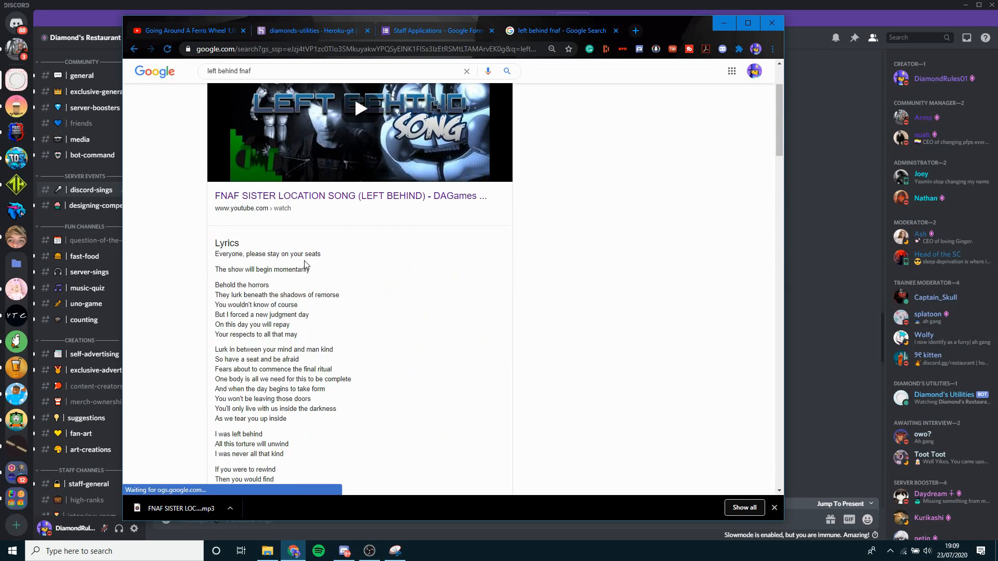
Check the lyric line "The show will begin momentarily" and look for it among the following discord-sings messages
left_click_drag(338, 270, 317, 280)
left_click_drag(218, 269, 368, 267)
left_click(764, 279)
left_click(795, 270)
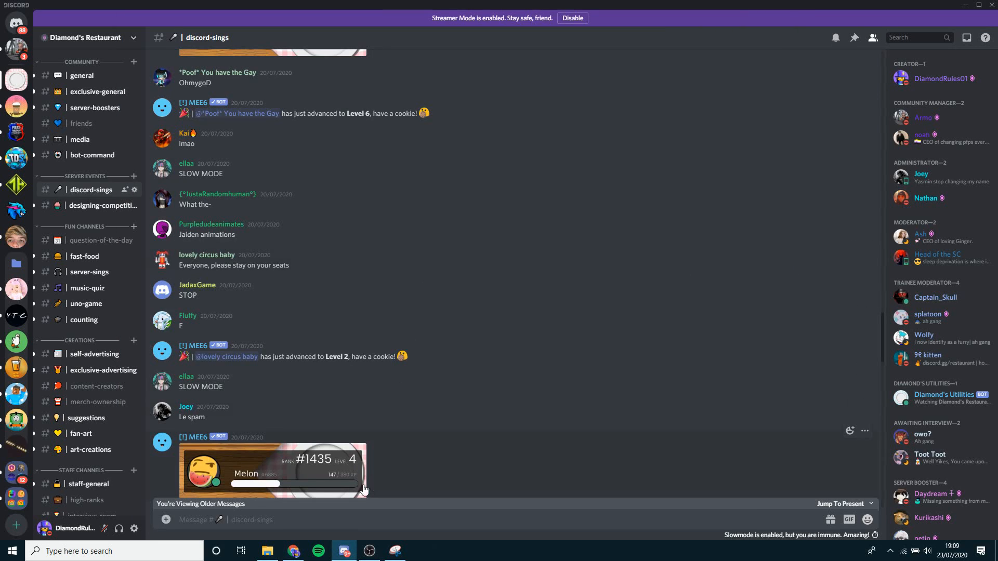
scroll(207, 296, "down", 4)
scroll(200, 325, "down", 7)
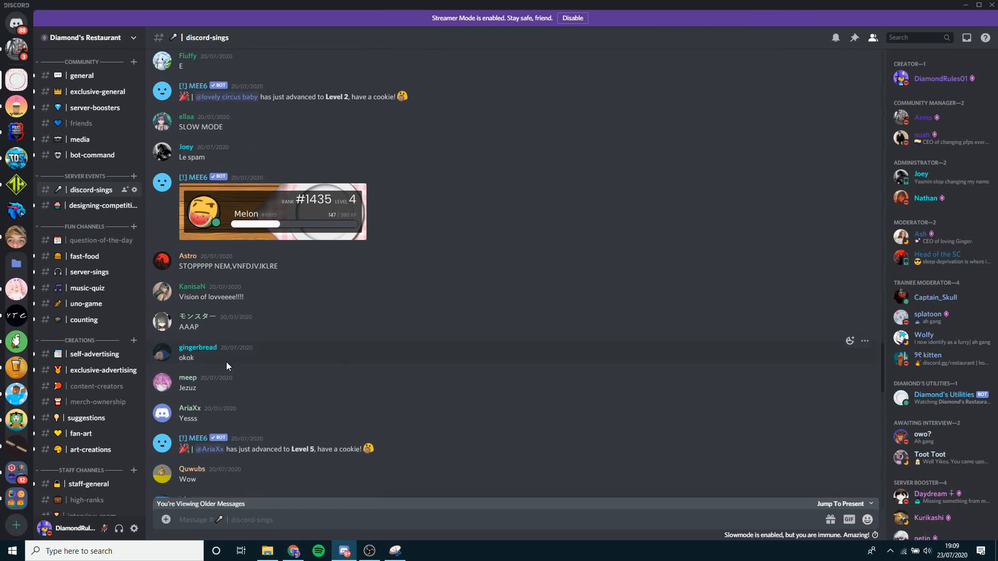
Copy "The show will begin momentarily" from the lyrics page and search the discord-sings channel for it in Discord
key("alt+Tab")
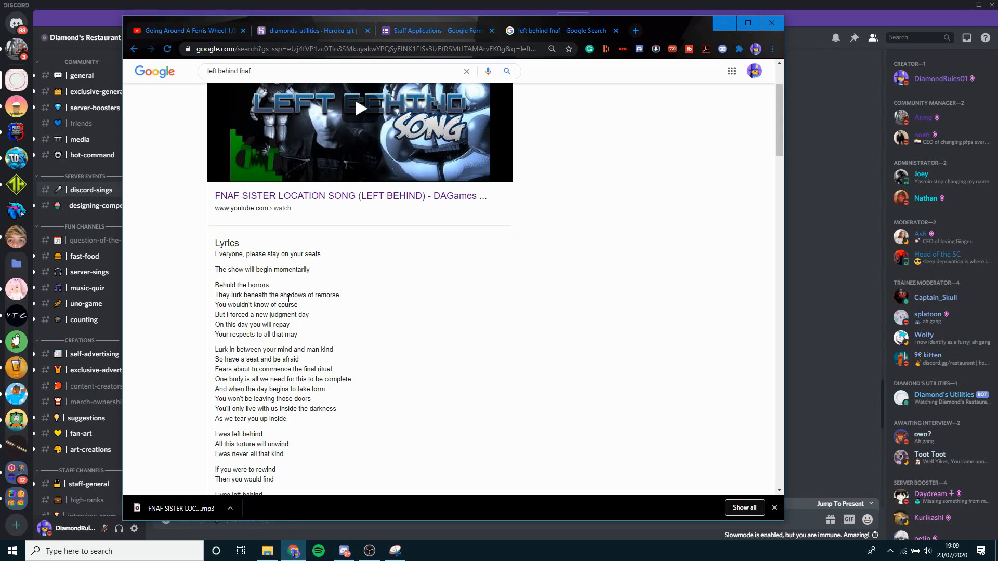
left_click_drag(322, 270, 206, 275)
key("ctrl+c")
left_click(905, 37)
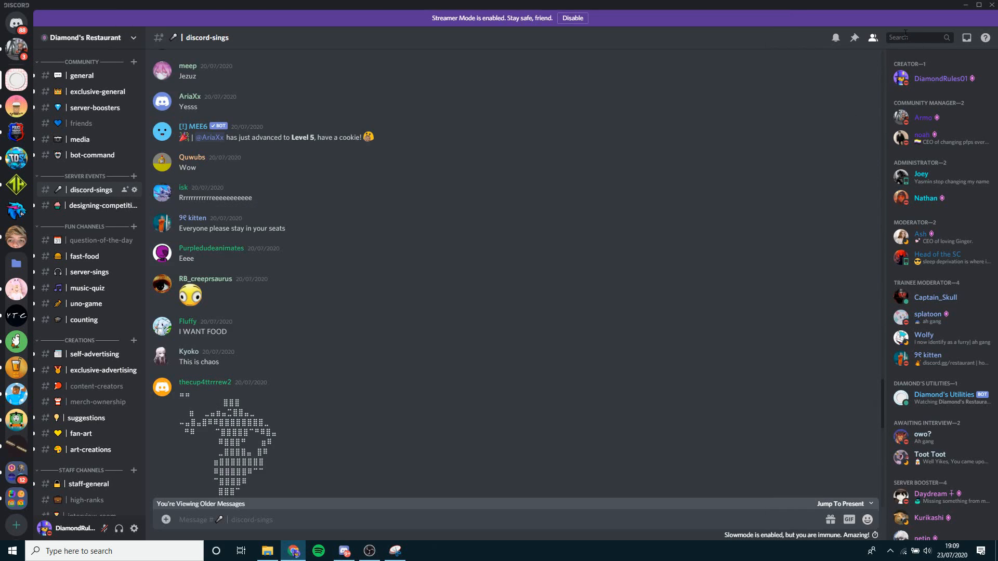
left_click(867, 167)
left_click(887, 77)
key("ctrl+v")
key("Return")
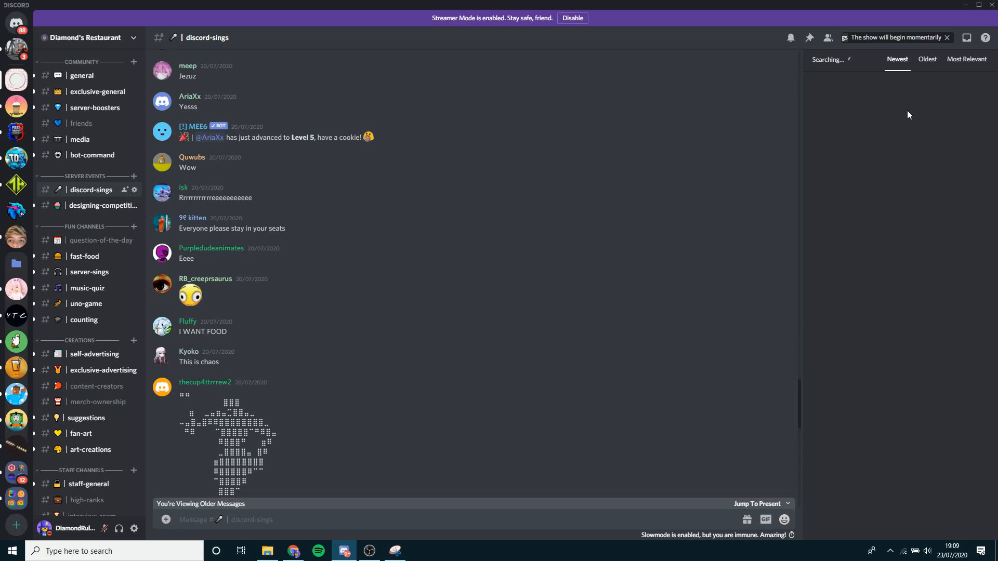
Sort the search results by oldest and jump to the second matching message in the channel
left_click(927, 61)
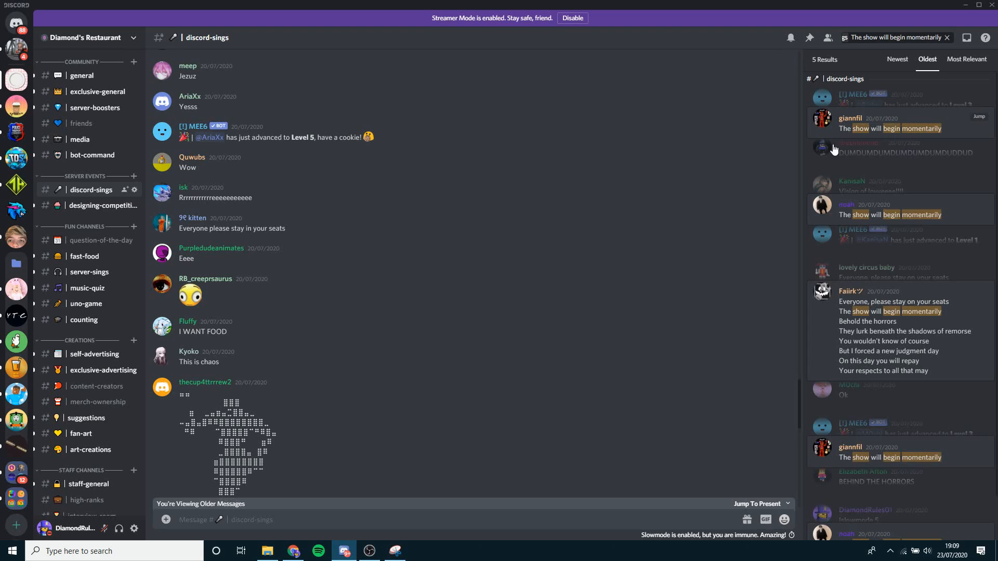
left_click_drag(842, 129, 876, 128)
left_click(979, 204)
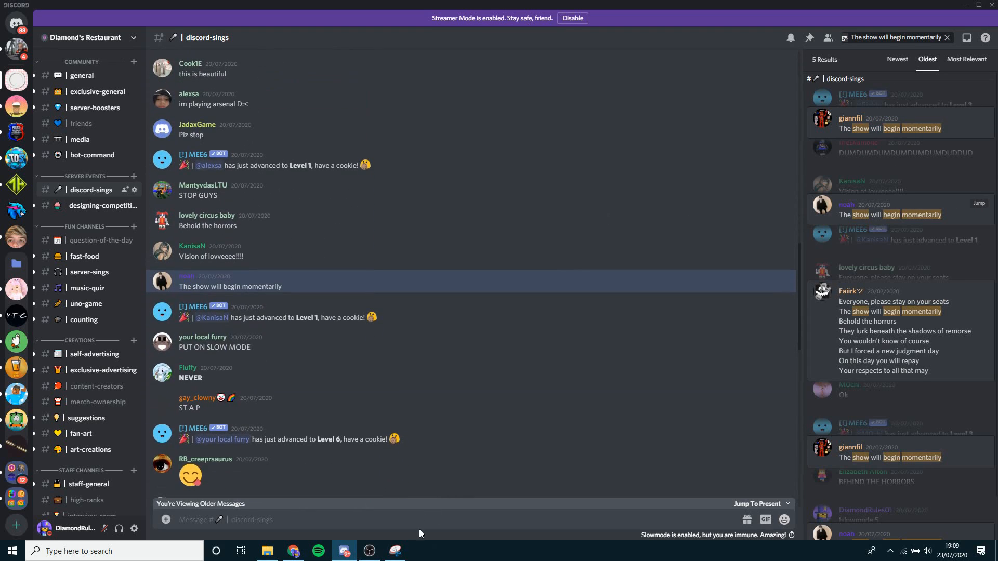
Capture the highlighted "The show will begin momentarily" message as a new snip and save it
key("alt+Tab")
key("ctrl+n")
left_click_drag(148, 268, 303, 296)
right_click(246, 269)
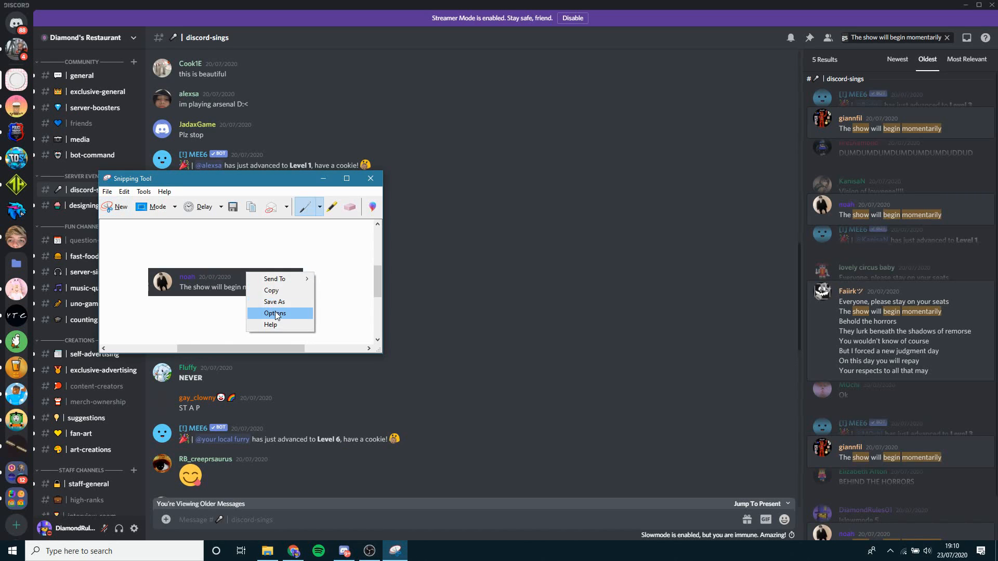
left_click(281, 326)
key("Return")
left_click_drag(243, 178, 495, 161)
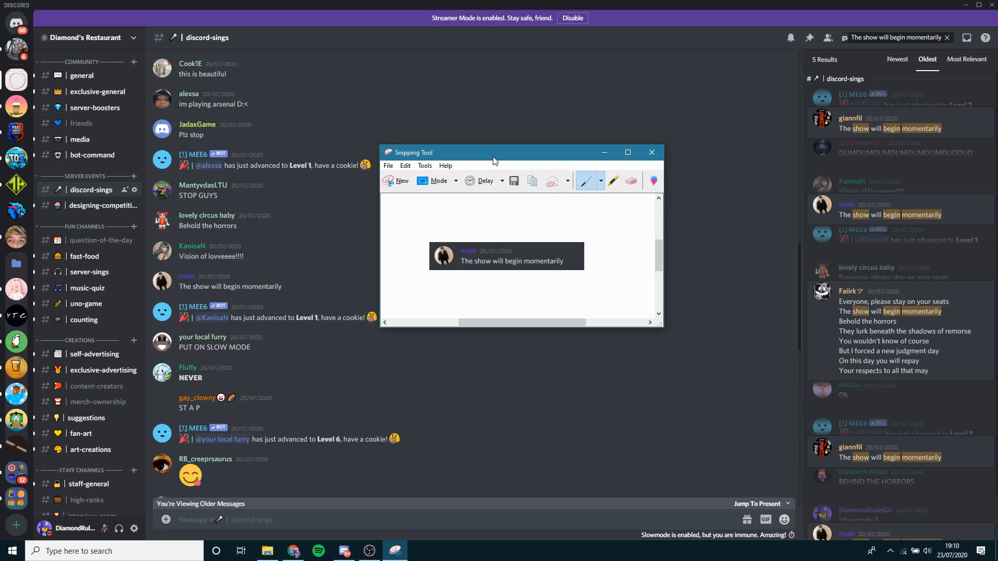
left_click_drag(494, 160, 536, 91)
Copy "Behold the horrors" from the lyrics page, search discord-sings for it, and jump to the oldest matching message
scroll(322, 139, "down", 1)
left_click(387, 200)
left_click(293, 551)
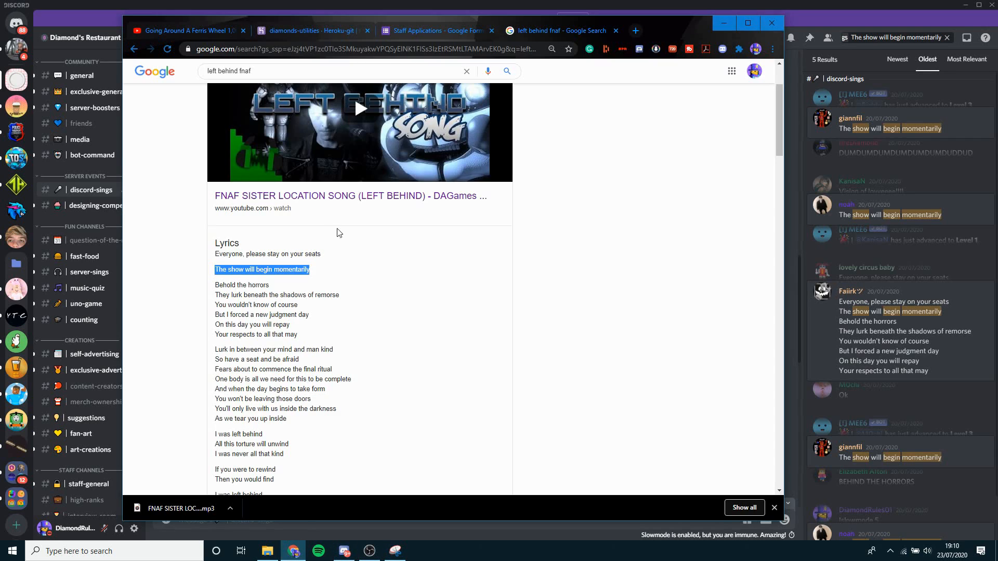
left_click(311, 294)
left_click_drag(291, 289, 210, 287)
key("ctrl+c")
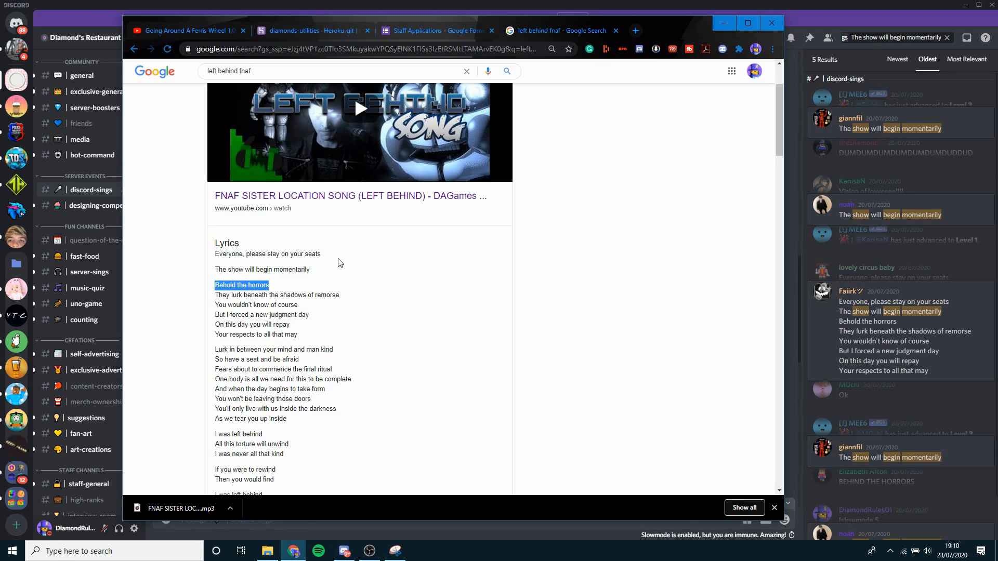
left_click_drag(851, 37, 970, 37)
key("ctrl+v")
key("Return")
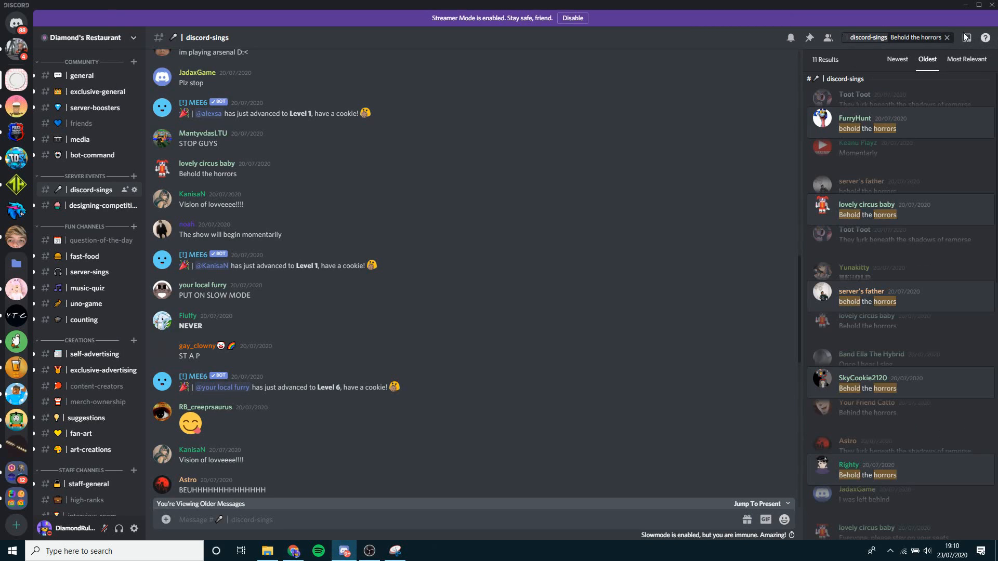
left_click(979, 117)
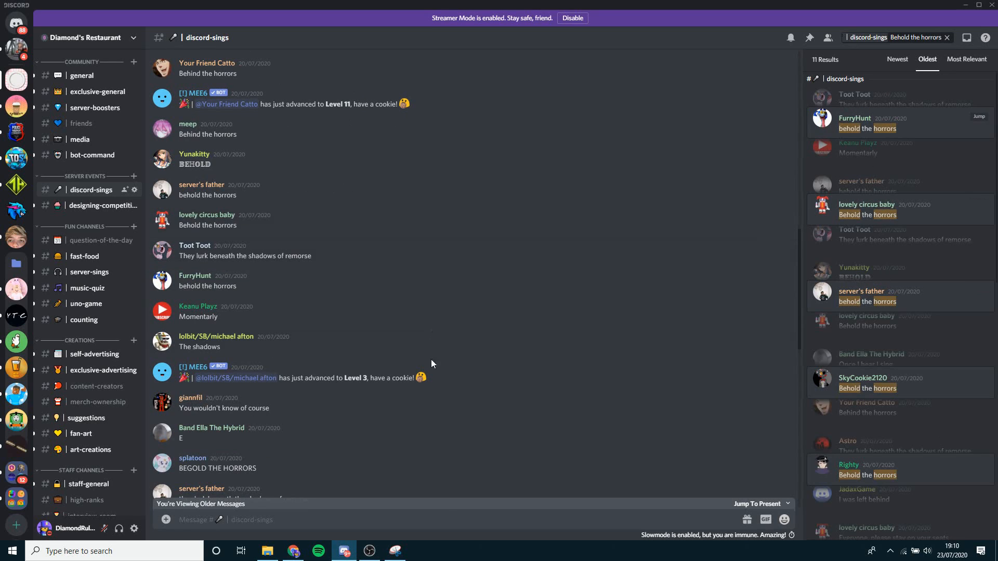
Capture the "behold the horrors" message highlighted by the search as a new snip
left_click(446, 116)
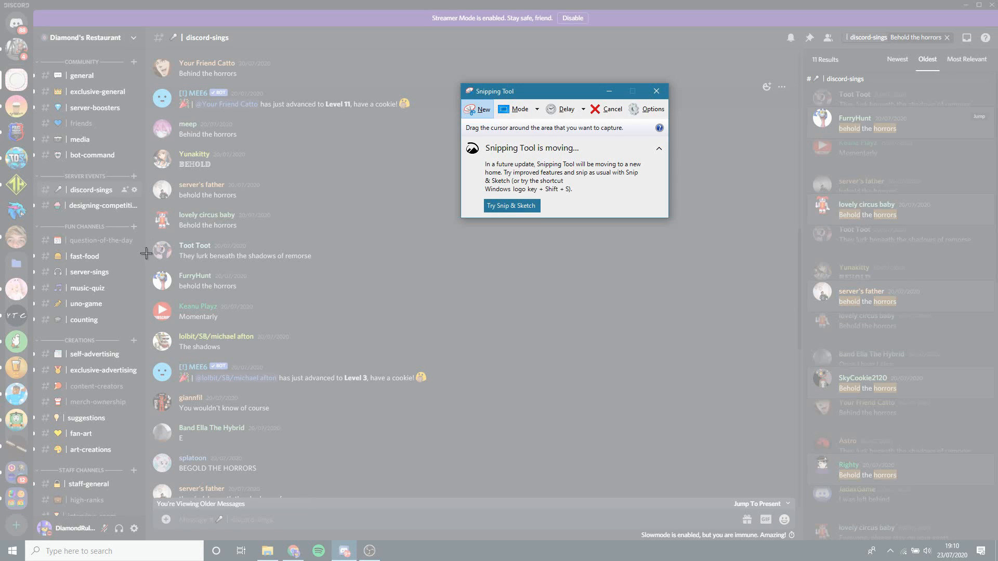
left_click_drag(150, 266, 217, 275)
right_click(217, 275)
left_click(235, 306)
key("Escape")
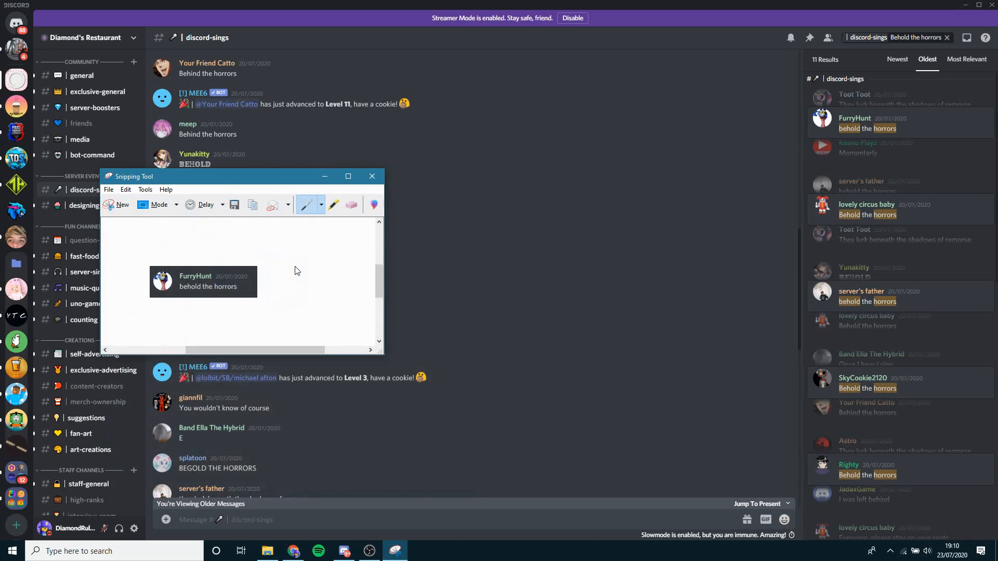
left_click_drag(208, 175, 374, 176)
Copy "They lurk beneath the shadows of remorse" from the lyrics page and search the discord-sings channel for it in Discord
left_click(293, 551)
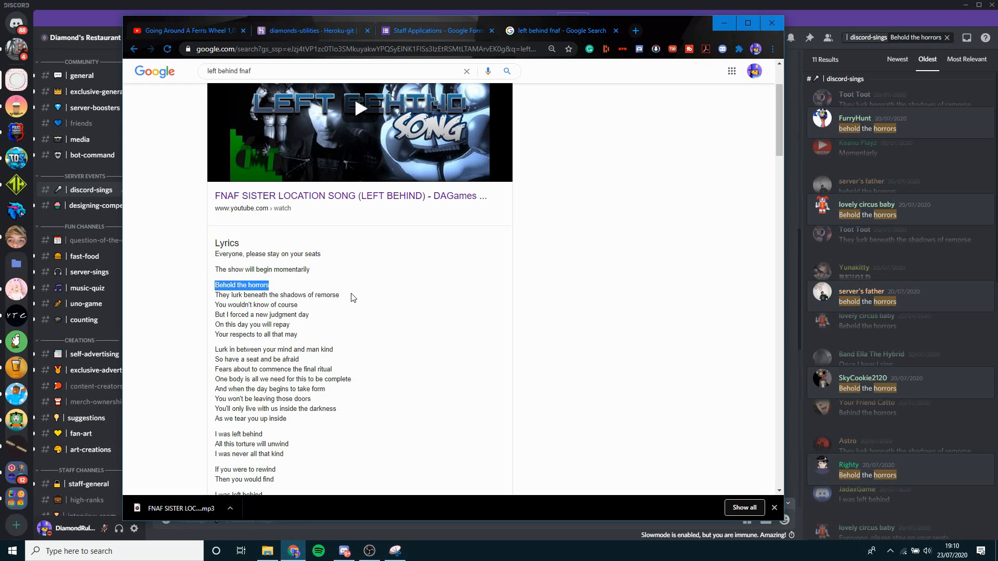
left_click_drag(353, 297, 205, 298)
key("ctrl+c")
left_click_drag(941, 37, 890, 37)
key("ctrl+v")
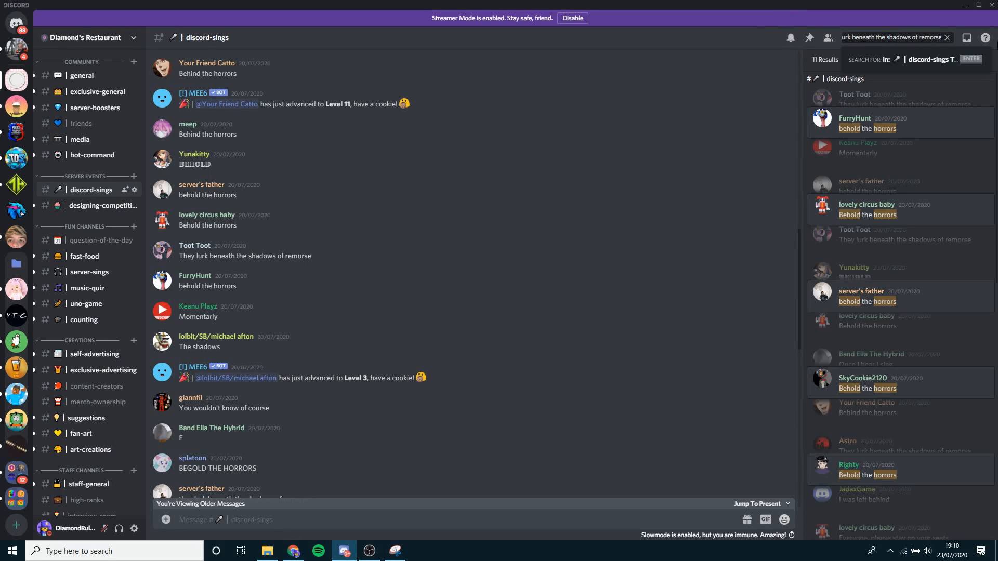
key("Return")
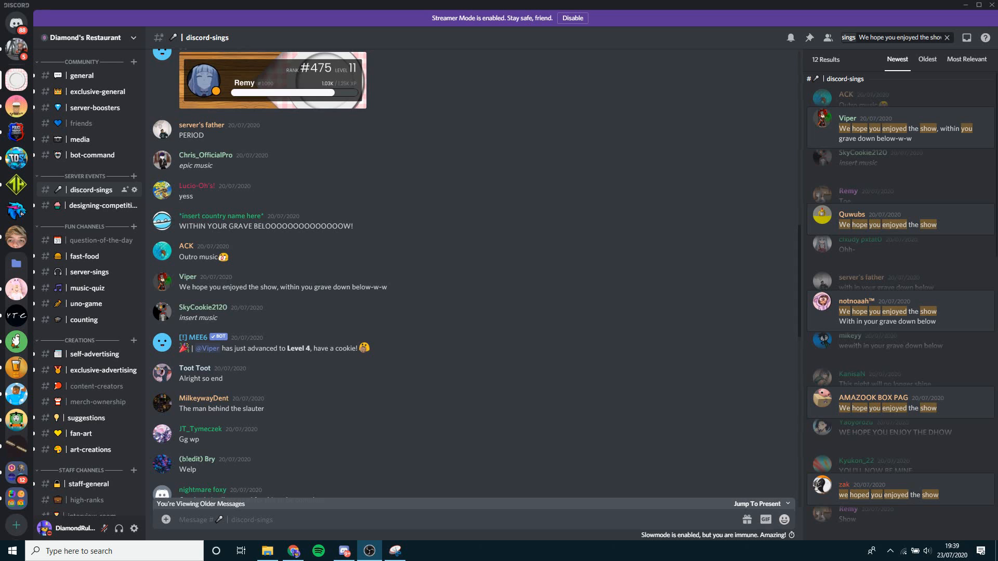
Review the numbered PNG snips in the Discord Sings Left Behind folder in File Explorer and return to the desktop
left_click(268, 551)
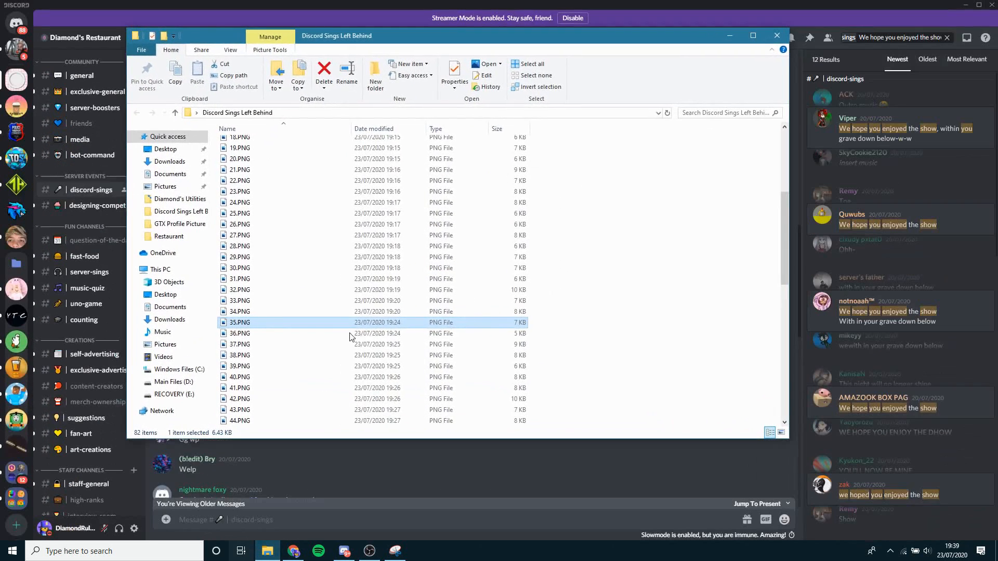
left_click(597, 389)
scroll(627, 392, "up", 14)
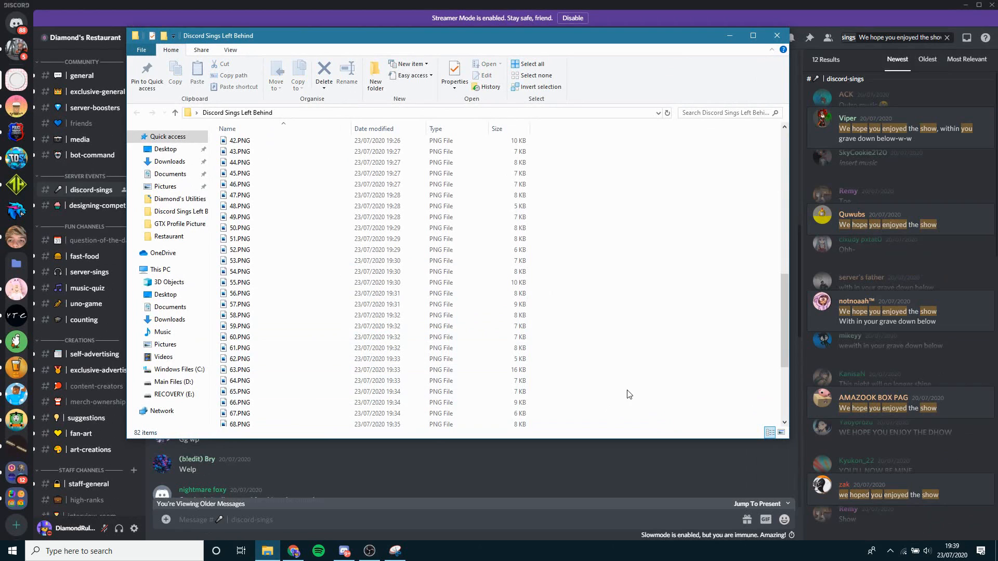
scroll(452, 302, "down", 14)
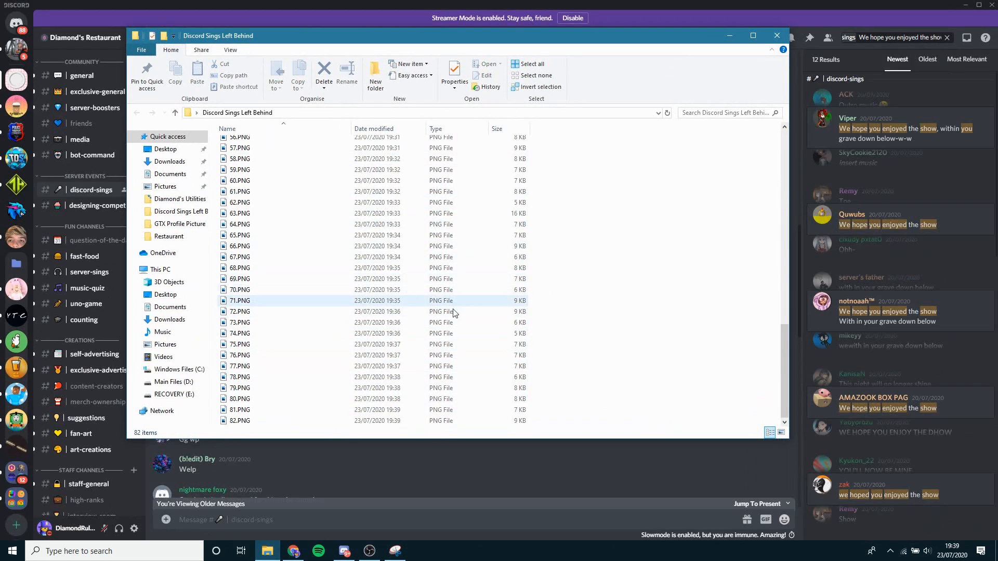
left_click(995, 551)
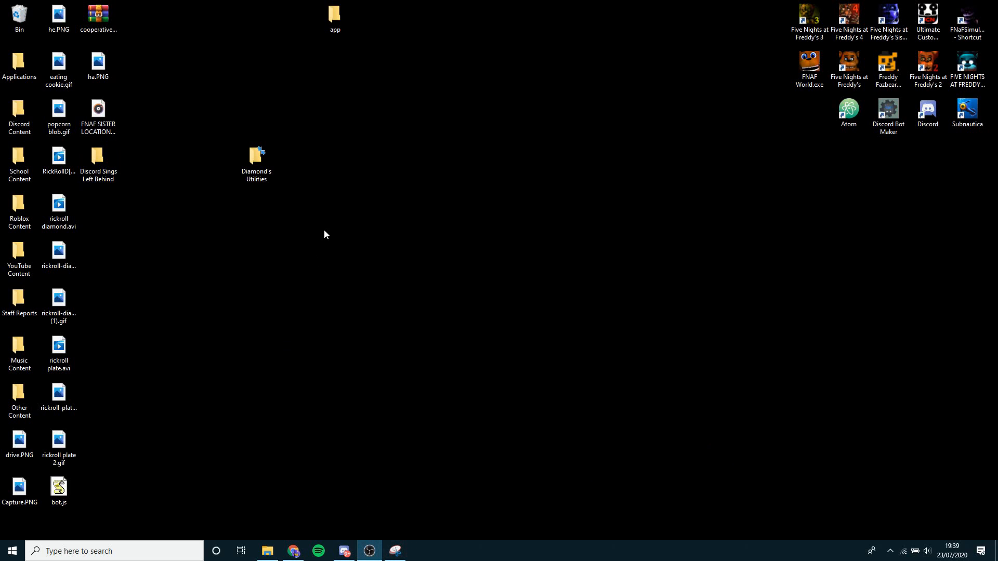
Launch VSDC Free Video Editor and dismiss its Pro offer and updater windows
left_click(50, 554)
type("video")
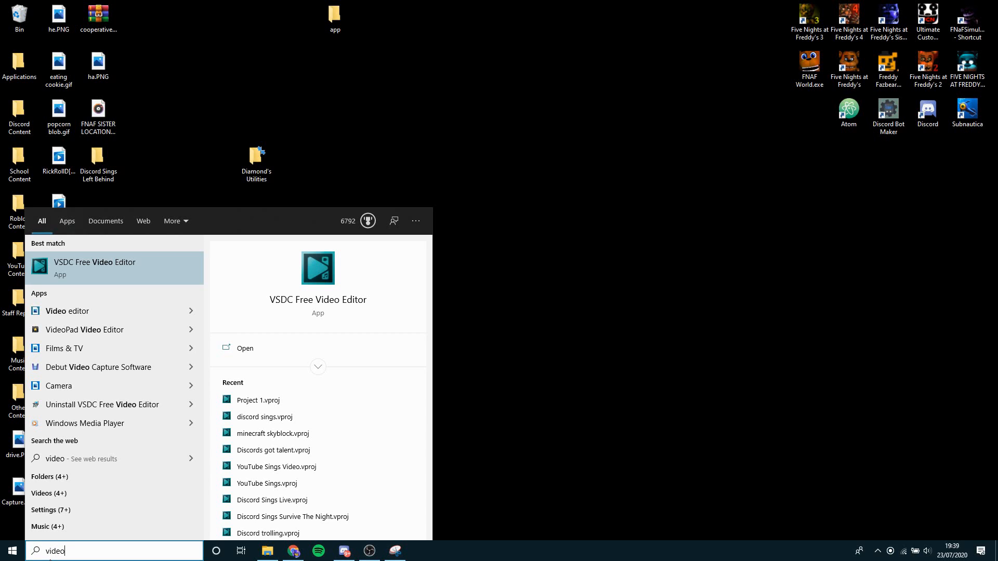
left_click(114, 267)
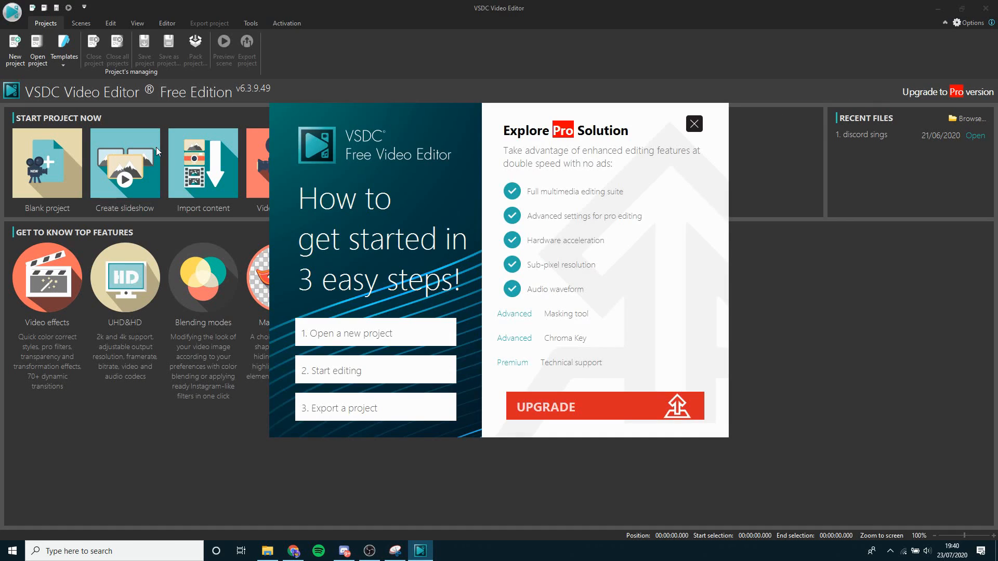
left_click(694, 124)
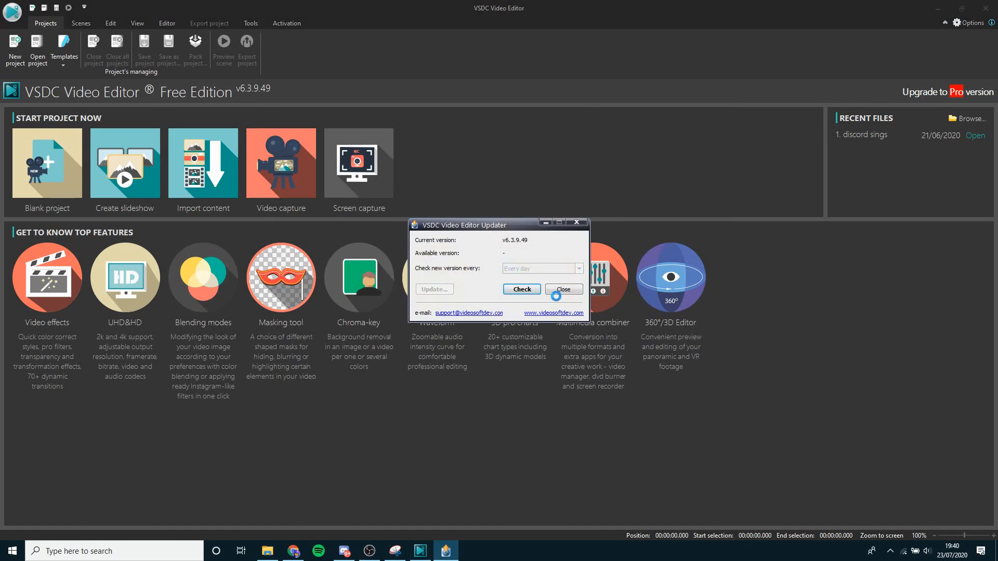
key("Escape")
Create a blank project with the suggested project settings
left_click(33, 169)
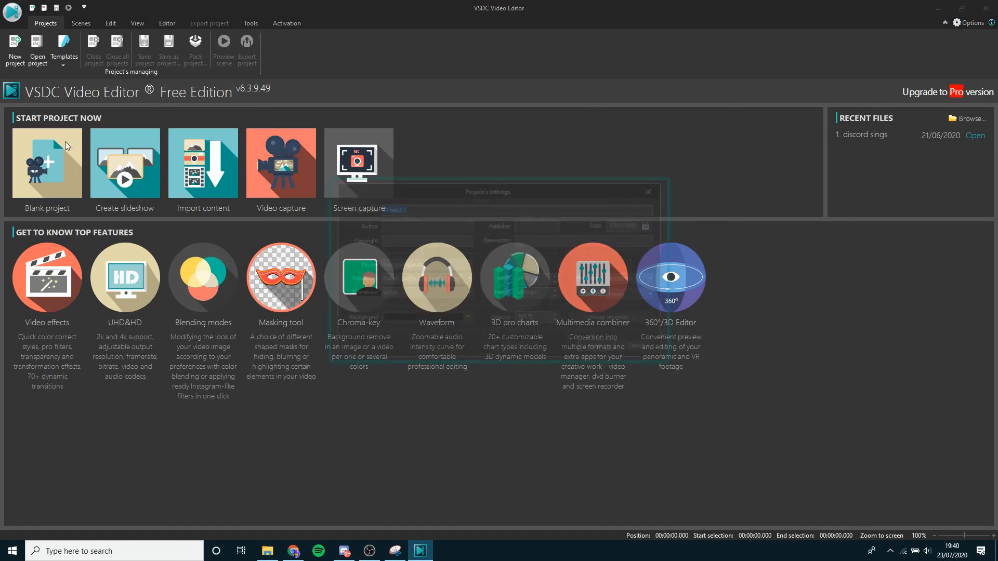
left_click_drag(479, 189, 386, 154)
left_click(506, 313)
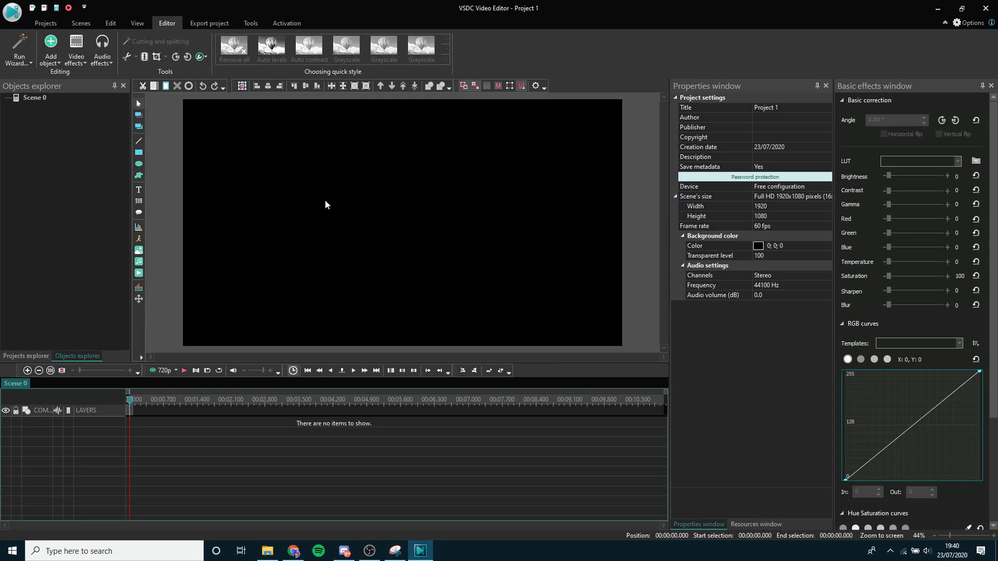
Import 1.PNG through 82.PNG from the Desktop's Discord Sings Left Behind folder into the scene as an image sequence
left_click(51, 50)
key("Escape")
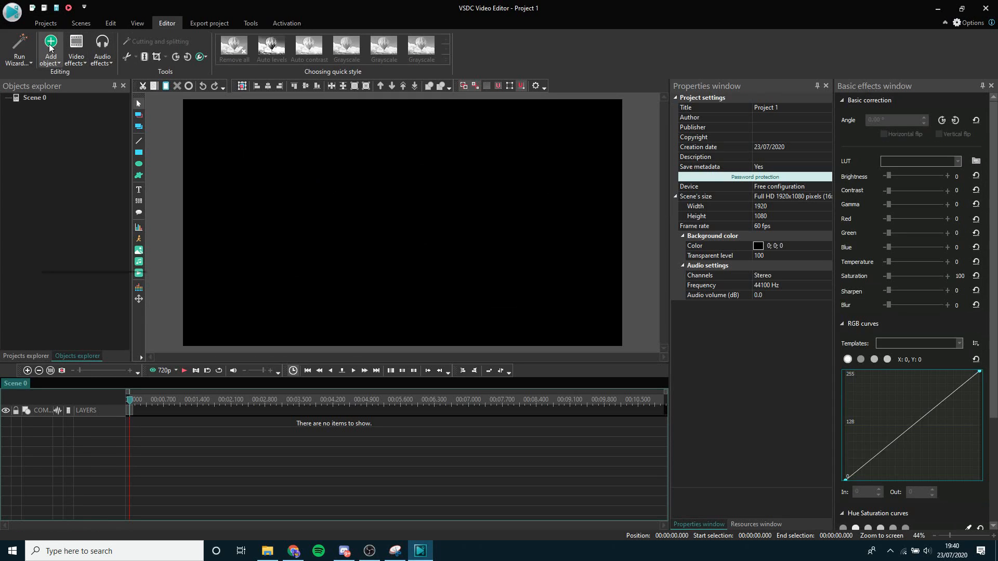
left_click(50, 49)
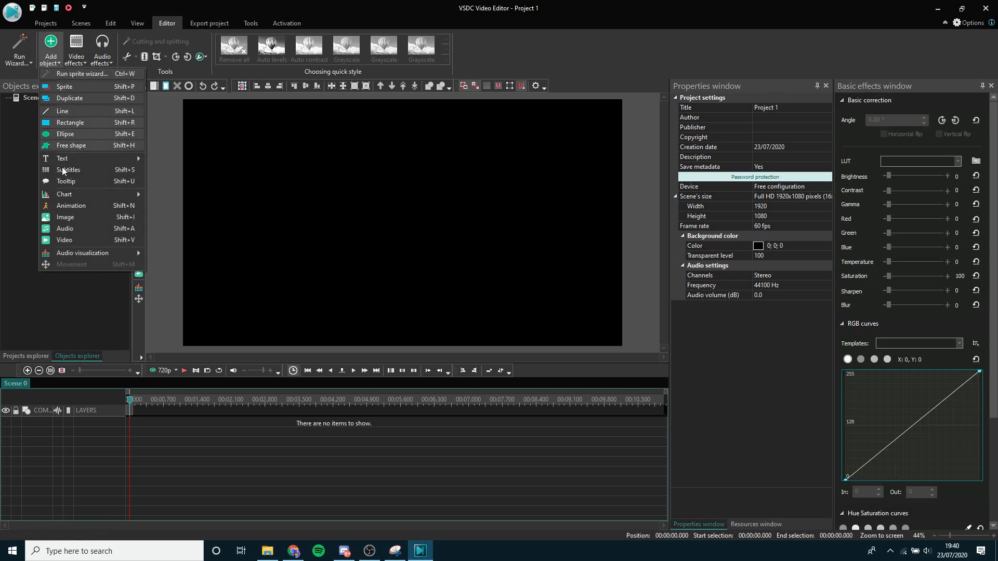
left_click(65, 205)
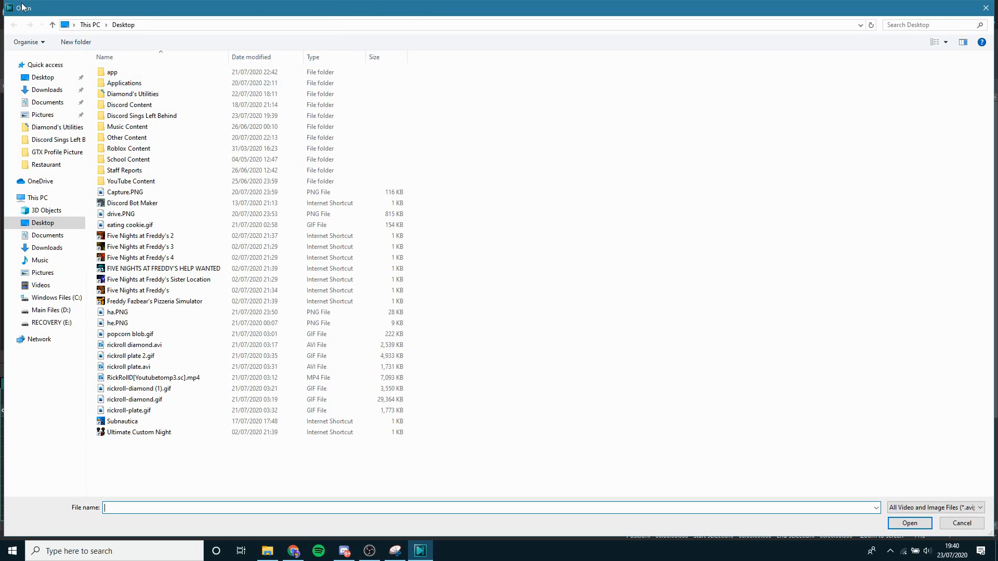
double_click(133, 117)
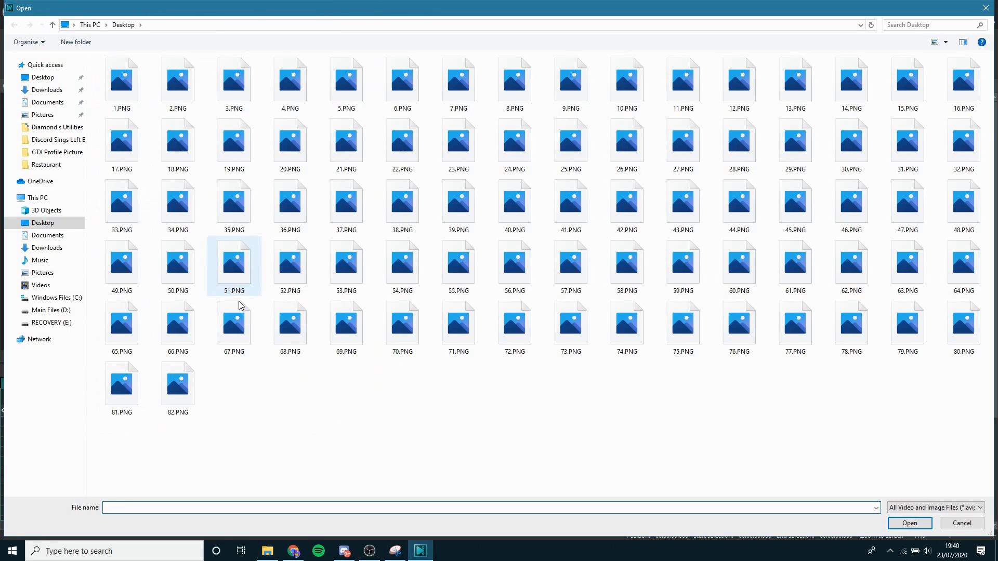
left_click_drag(310, 410, 466, 394)
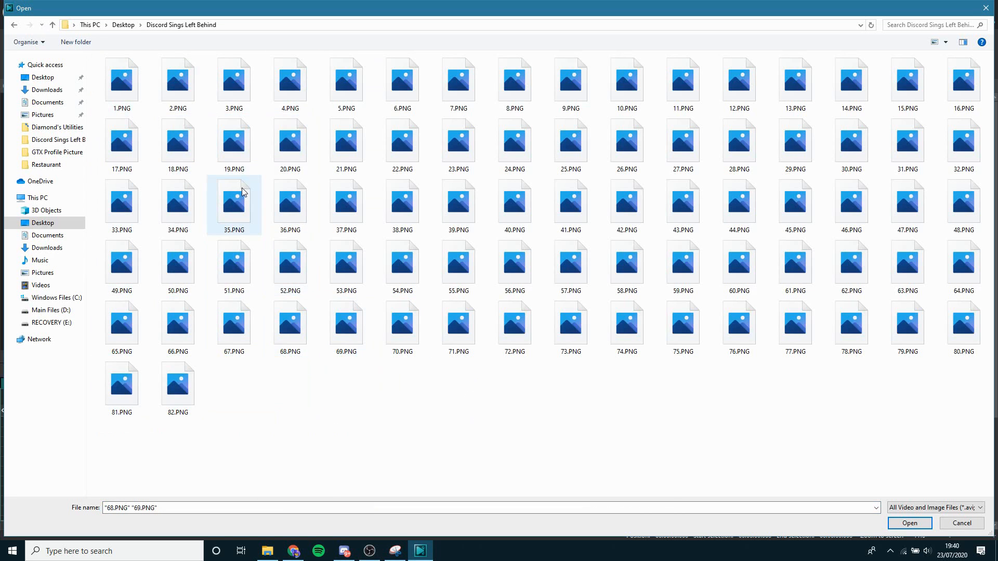
key("ctrl+a")
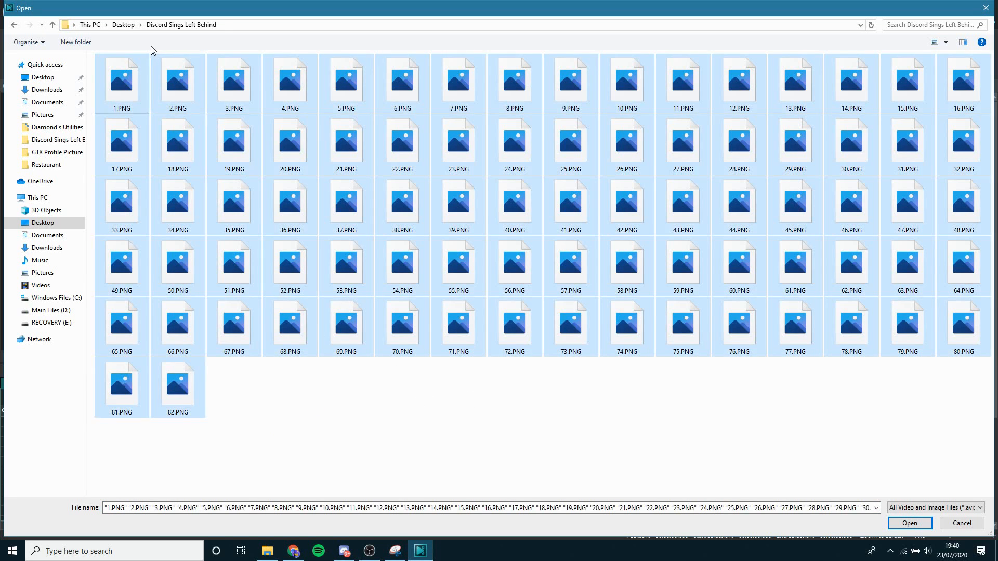
left_click(910, 522)
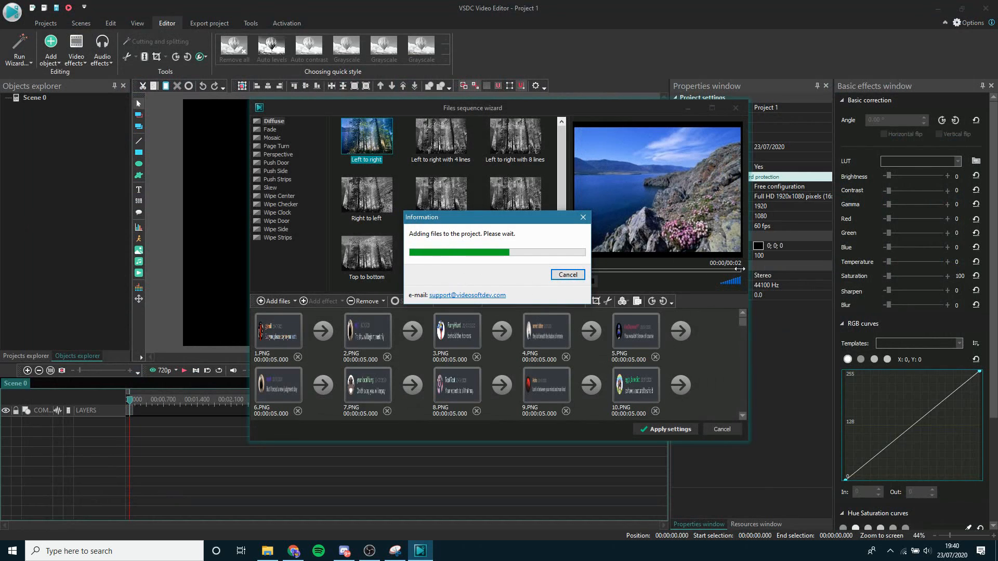
left_click(671, 429)
Inspect the first image clip of the timeline in the scene preview
left_click_drag(80, 370, 111, 370)
mouse_move(131, 405)
left_mouse_down()
mouse_move(447, 405)
mouse_move(130, 406)
left_mouse_up()
left_click(223, 436)
left_click(199, 429)
left_click(142, 429)
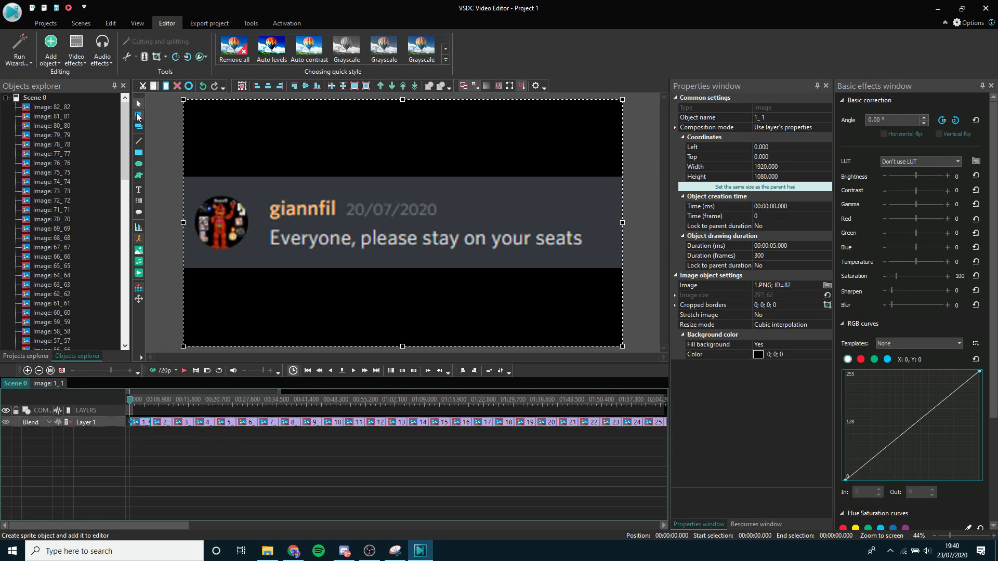
left_click(269, 472)
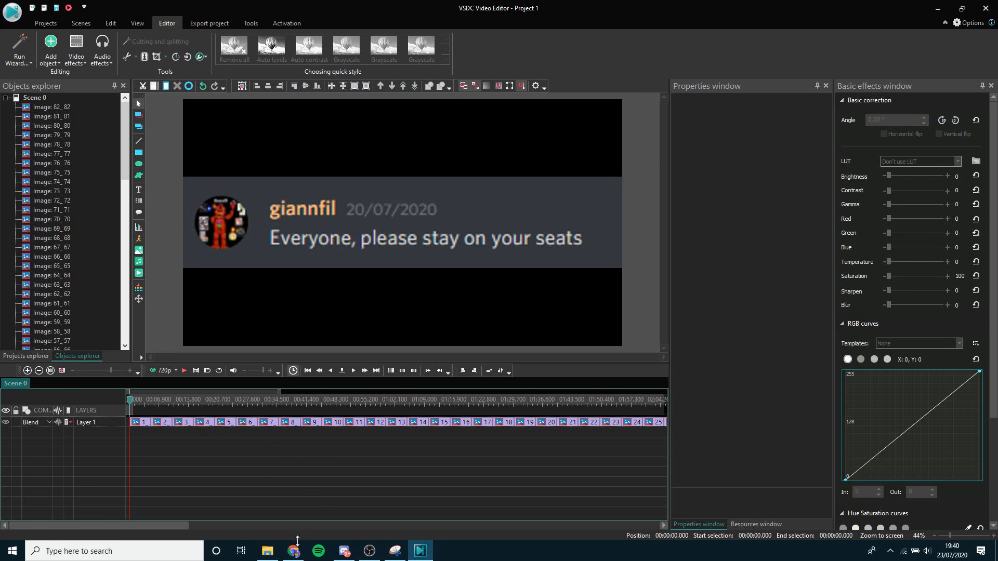
Snip and copy a patch of the message's dark grey background from the scene preview, and launch paint.net
left_click(395, 551)
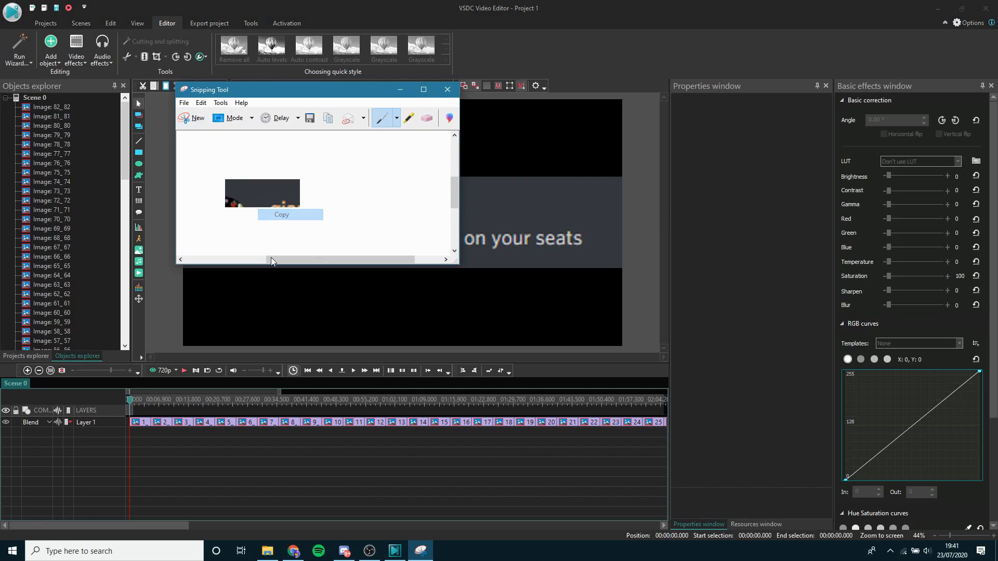
left_click(149, 551)
type("pai")
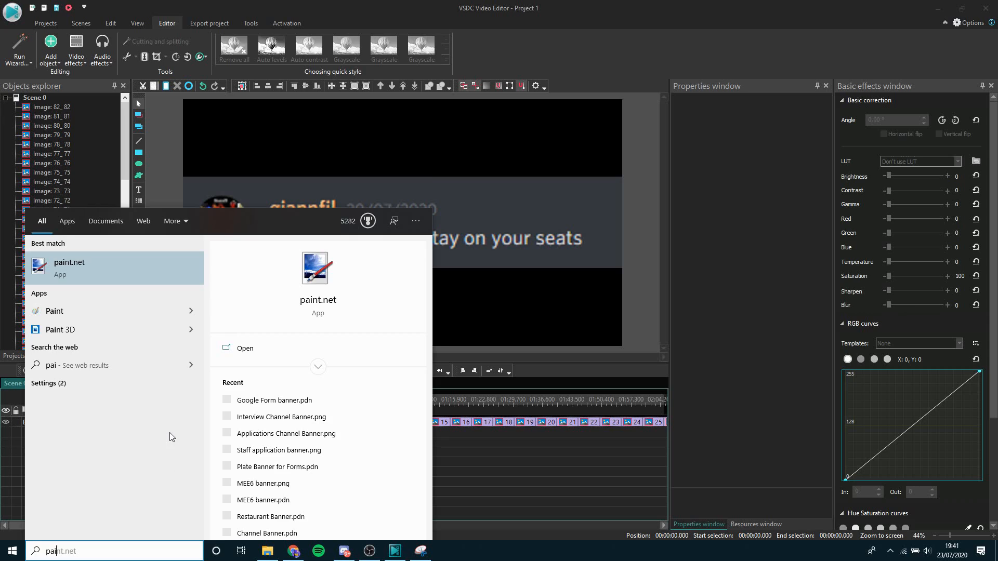
key("Return")
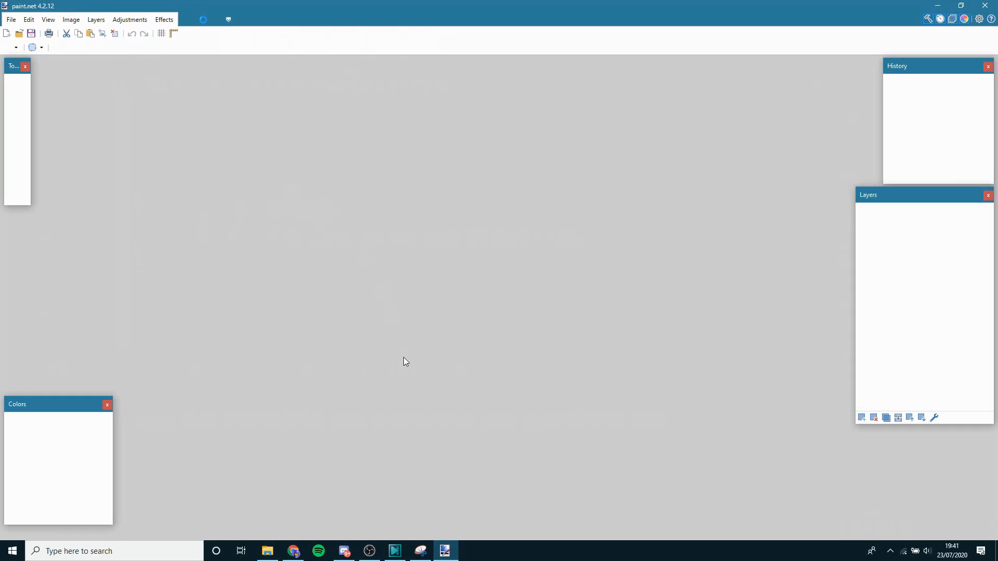
Create a new 144 × 54 px image, paste the copied snip into it and deselect it
left_click(10, 33)
key("Return")
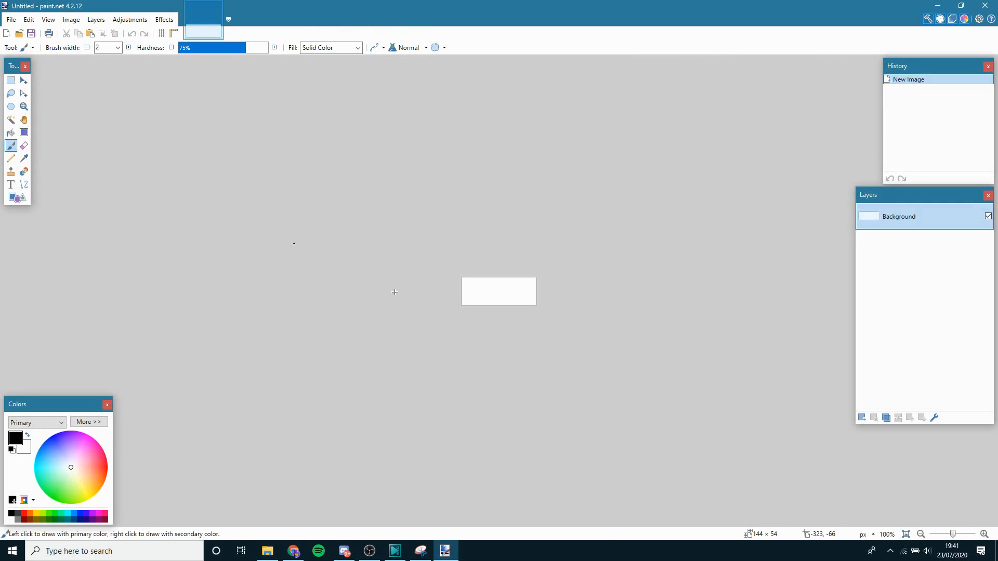
key("ctrl+v")
key("ctrl+d")
Sample the snip's dark grey background with the Color Picker and display the colour's hex code
scroll(479, 283, "up", 5)
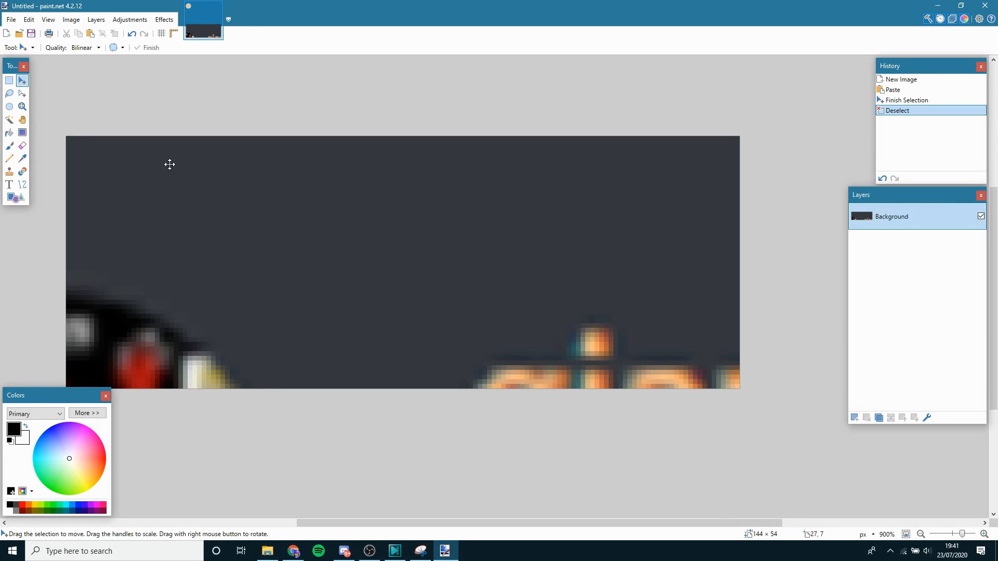
left_click(22, 159)
left_click(200, 216)
left_click(86, 413)
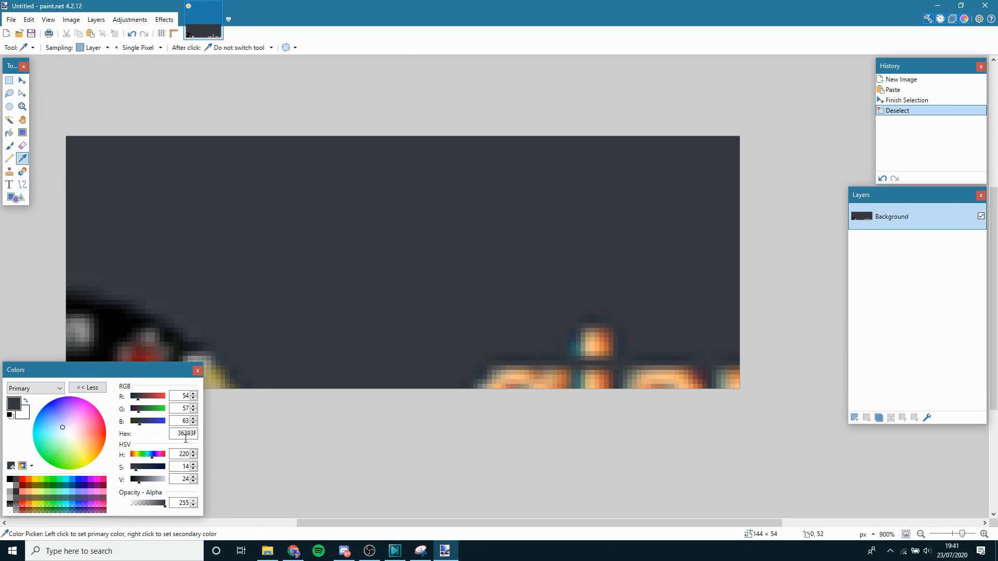
Switch back to VSDC and draw a rectangle of about 1920 × 1082 px covering the whole scene
left_click(294, 550)
left_click(394, 551)
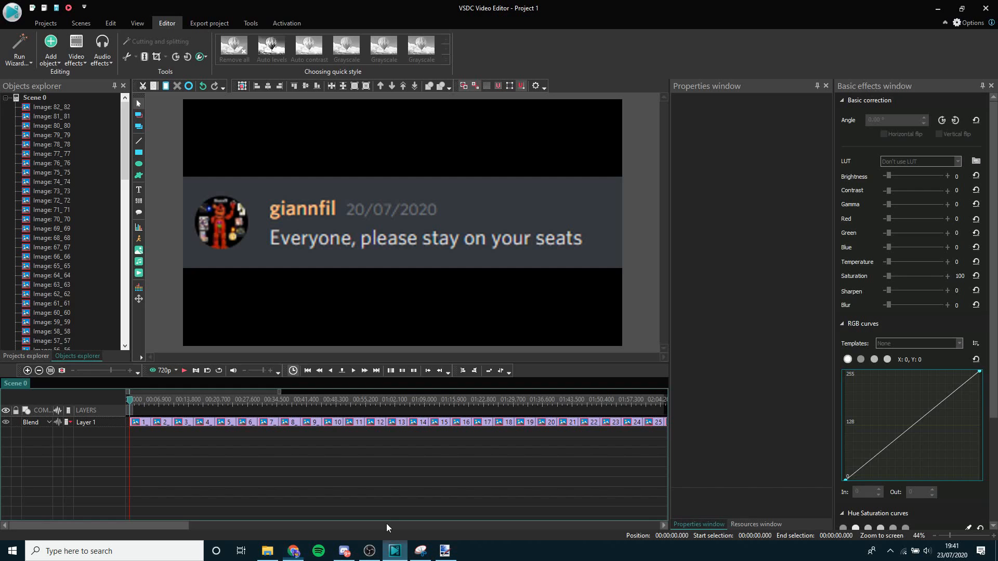
left_click(51, 49)
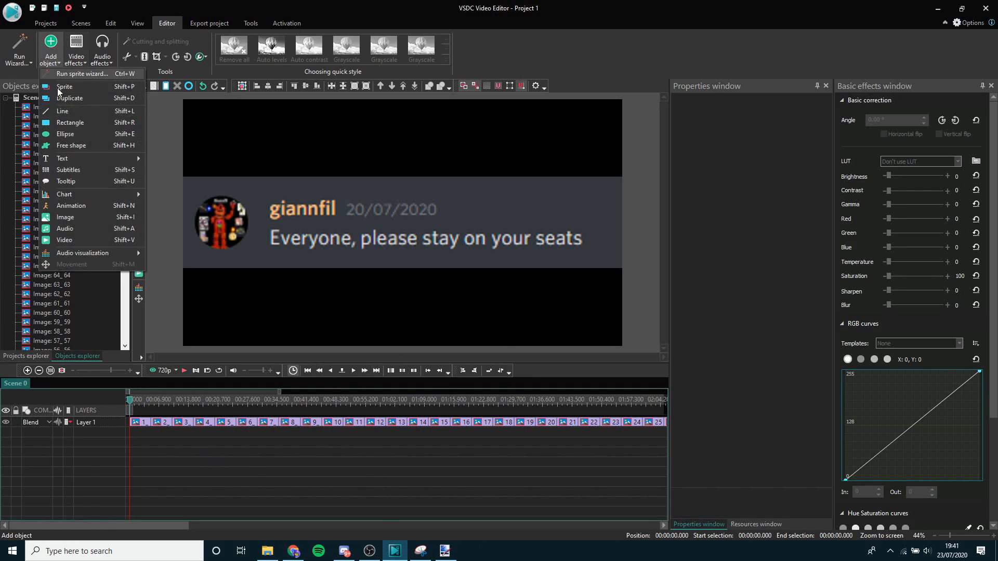
left_click(69, 121)
left_click(597, 327)
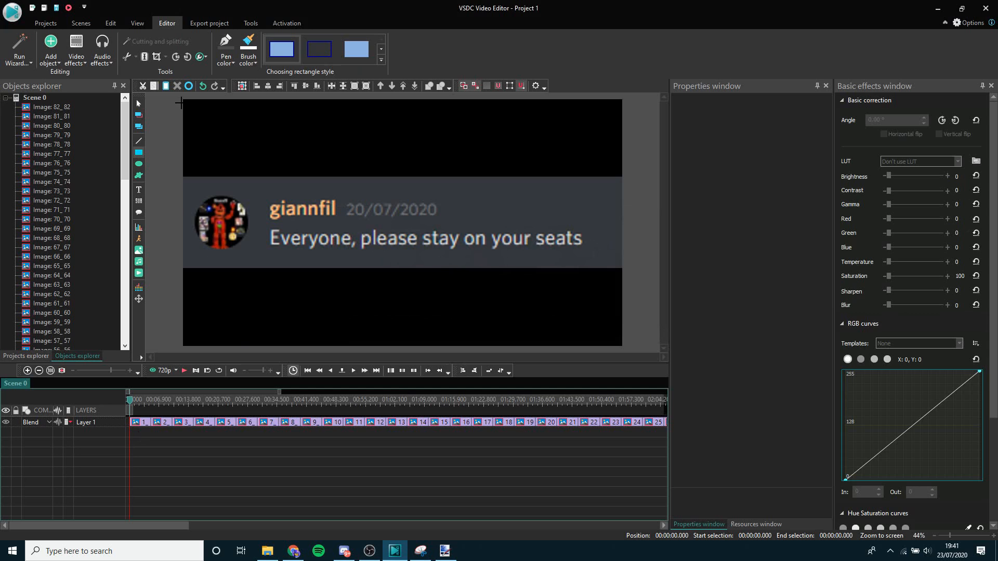
left_click_drag(181, 98, 622, 346)
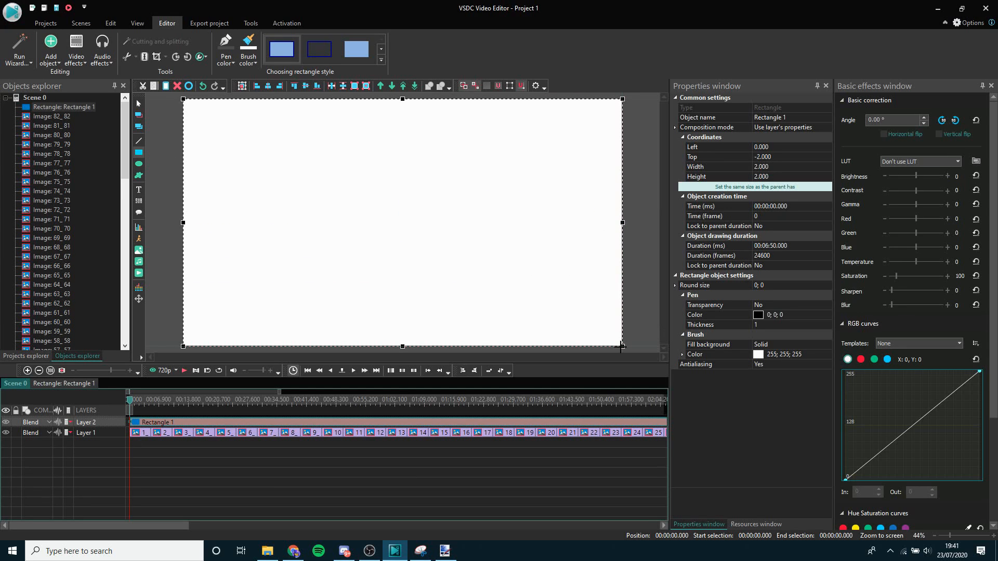
Set the rectangle's pen colour to hex 36393F
left_click(816, 316)
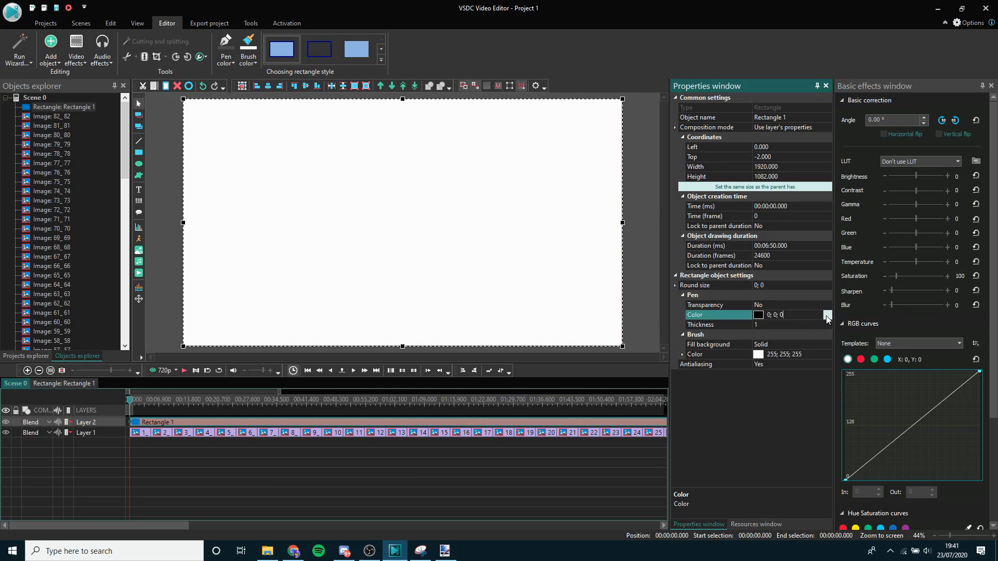
left_click(827, 316)
type("36393F")
left_click(565, 210)
left_click(488, 467)
left_click(574, 311)
Set the rectangle's brush colour to hex 36393F and move the rectangle onto a layer beneath the message images
left_click(818, 356)
left_click(827, 355)
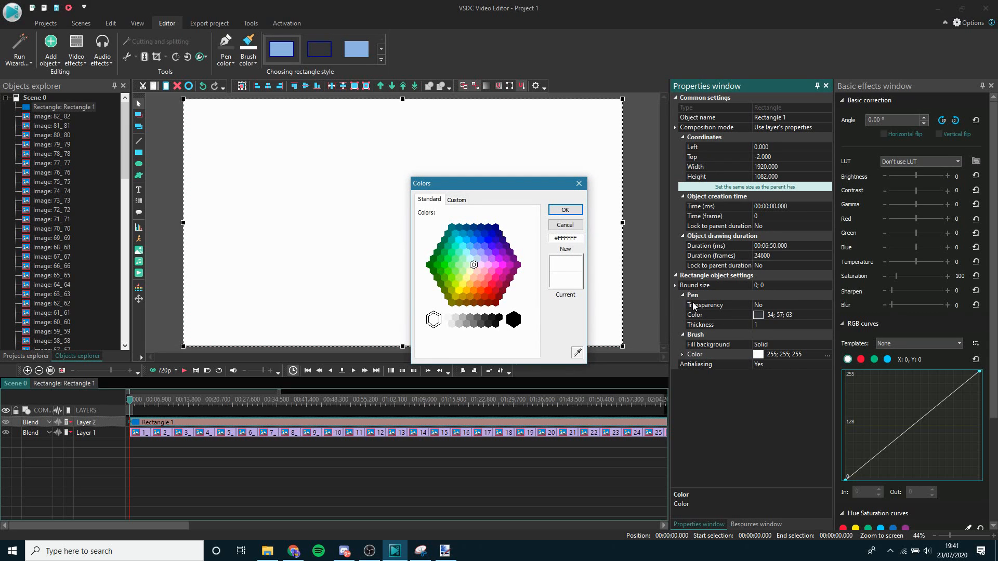
type("#36393F")
left_click(564, 209)
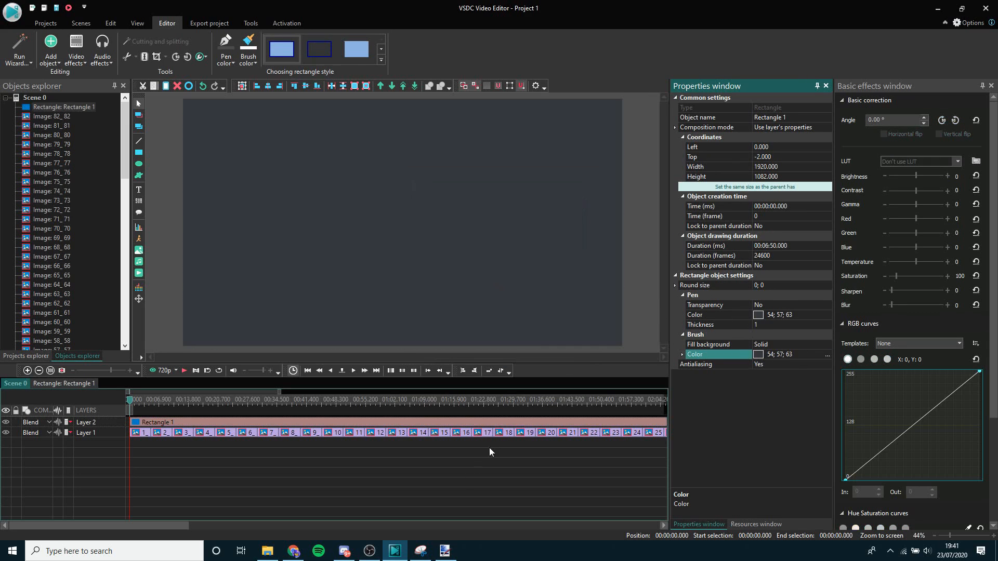
left_click(478, 457)
left_click_drag(378, 421, 357, 462)
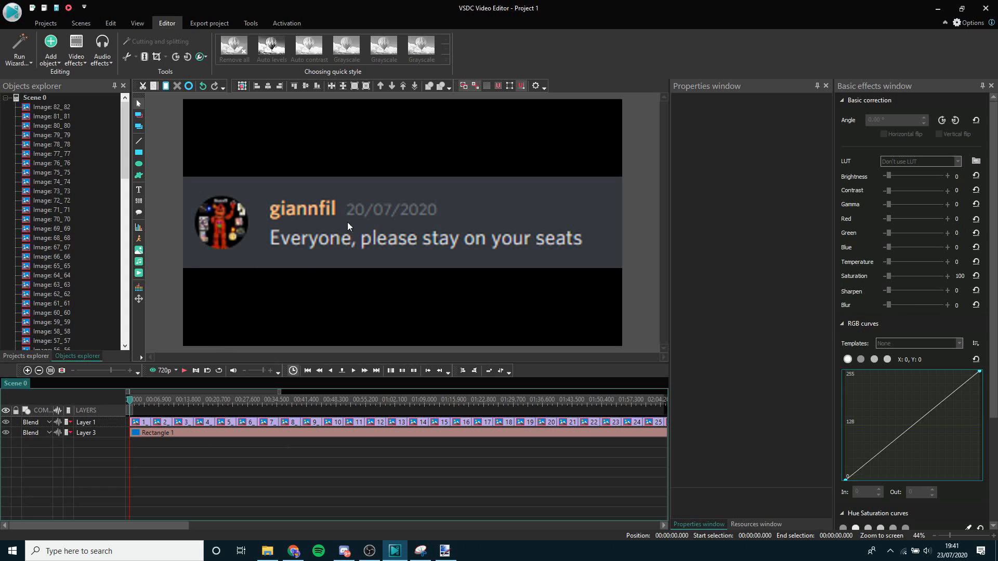
Turn off the background fill of message image 1 so the grey rectangle shows behind it
left_click(142, 422)
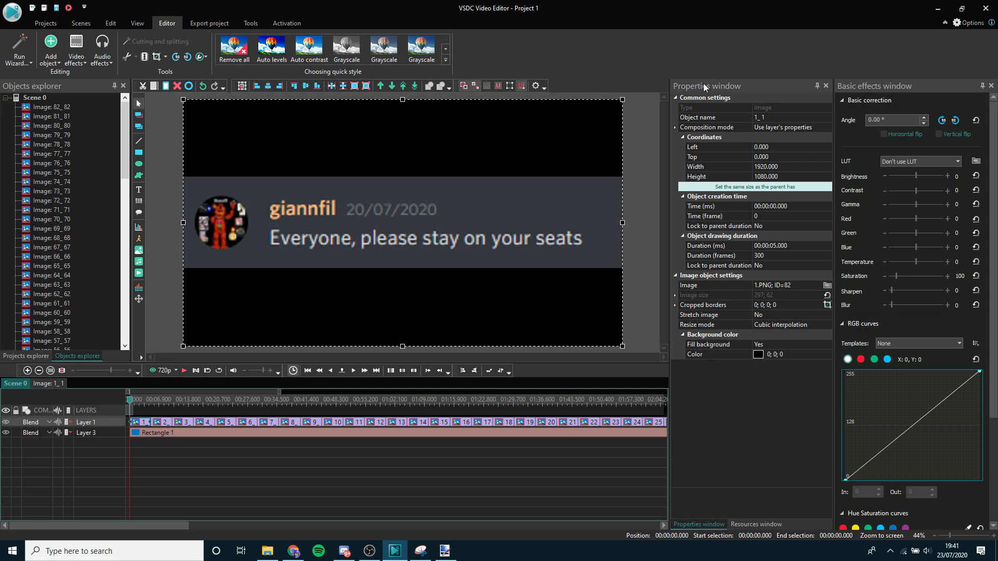
double_click(789, 345)
key("Escape")
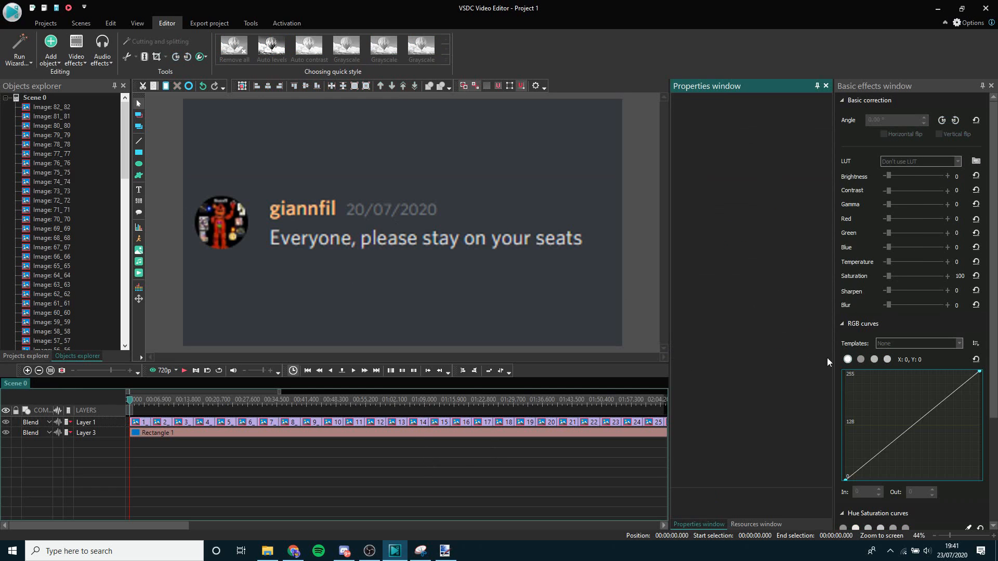
left_click(142, 422)
left_click(790, 345)
left_click(828, 344)
left_click(785, 355)
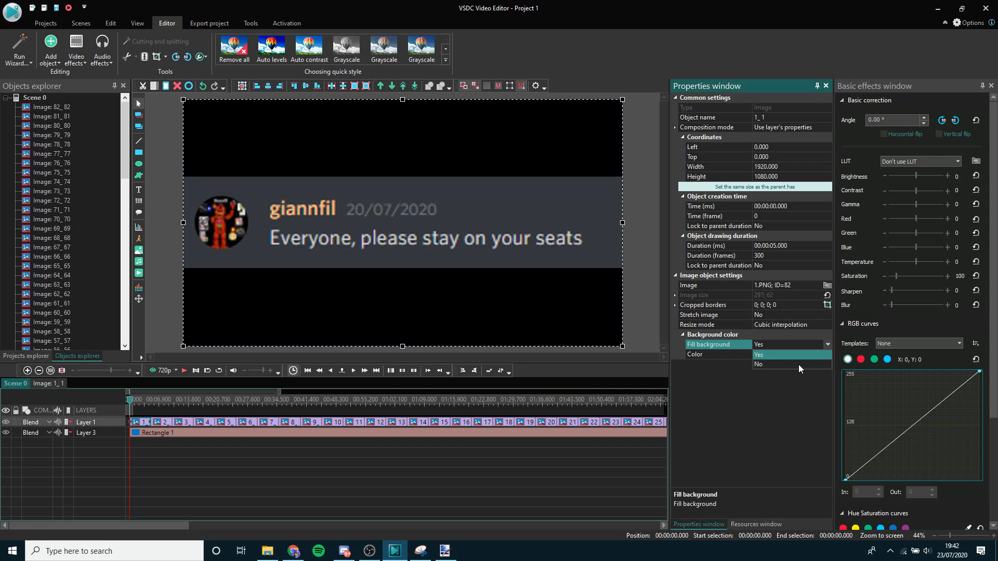
left_click(772, 364)
left_click(343, 456)
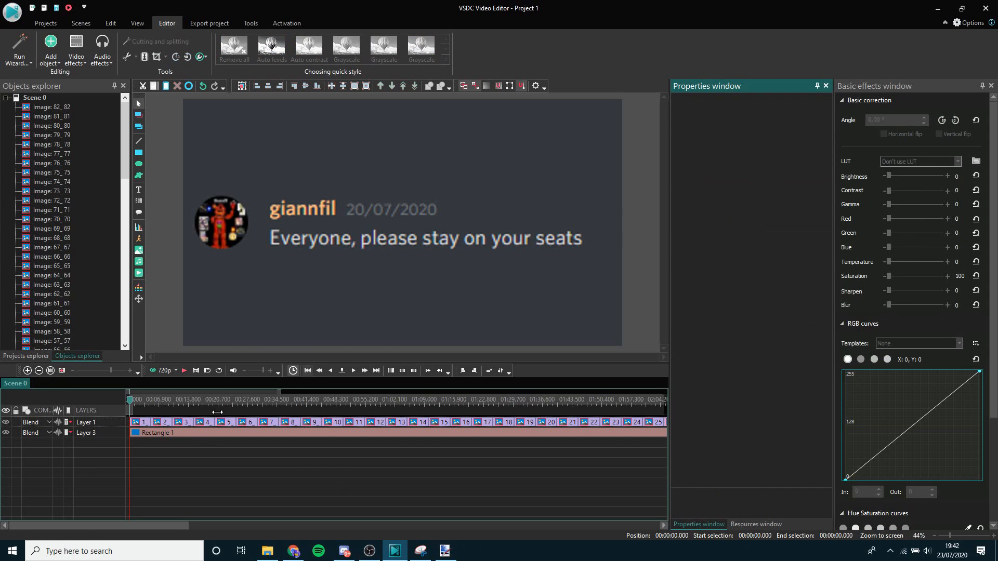
Add the audio file "FNAF SISTER LOCATION SONG (LEFT BEHIND) - DAGames (128 kbps)" from the timeline start and place it on the lowest layer
left_click(158, 433)
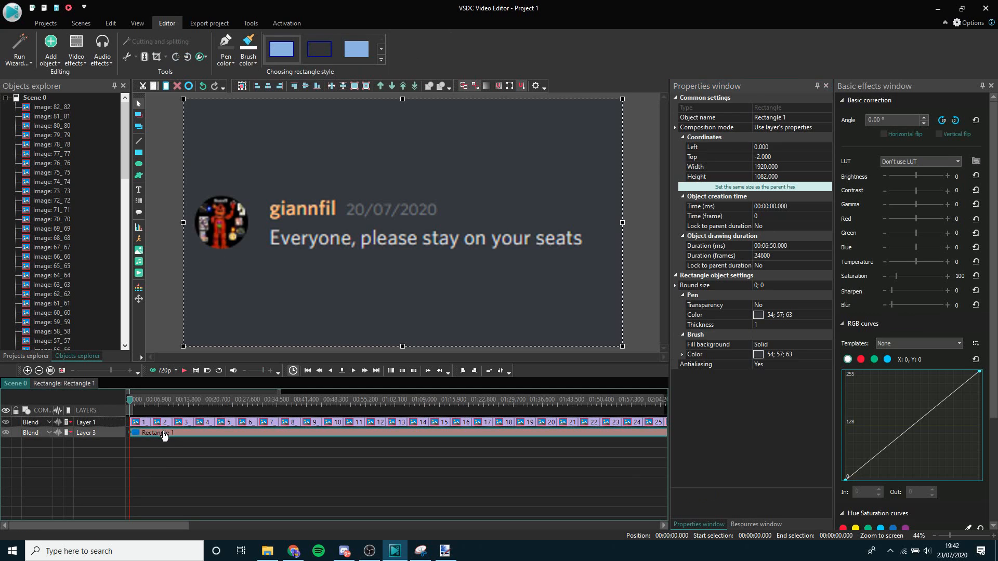
left_click(189, 472)
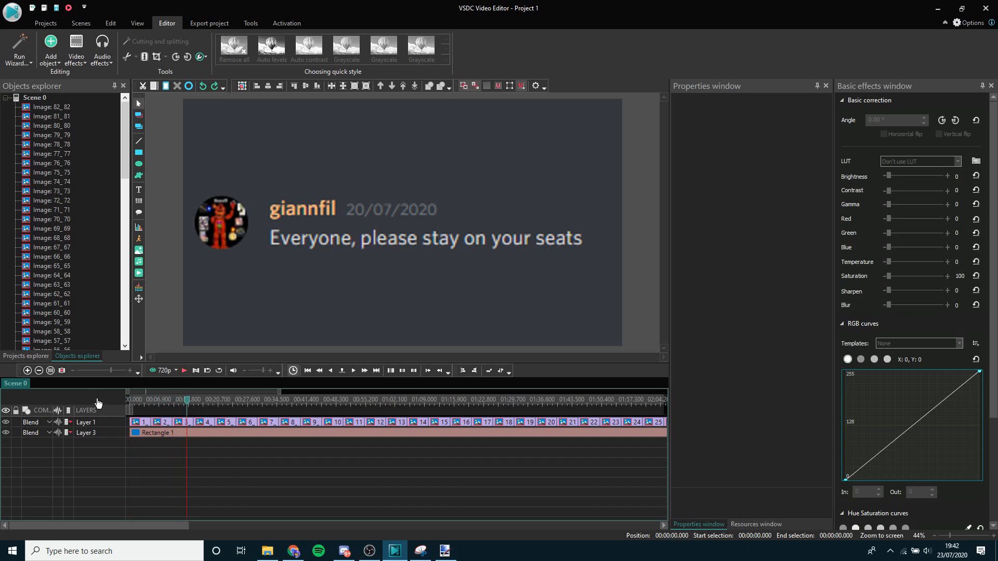
left_click(51, 58)
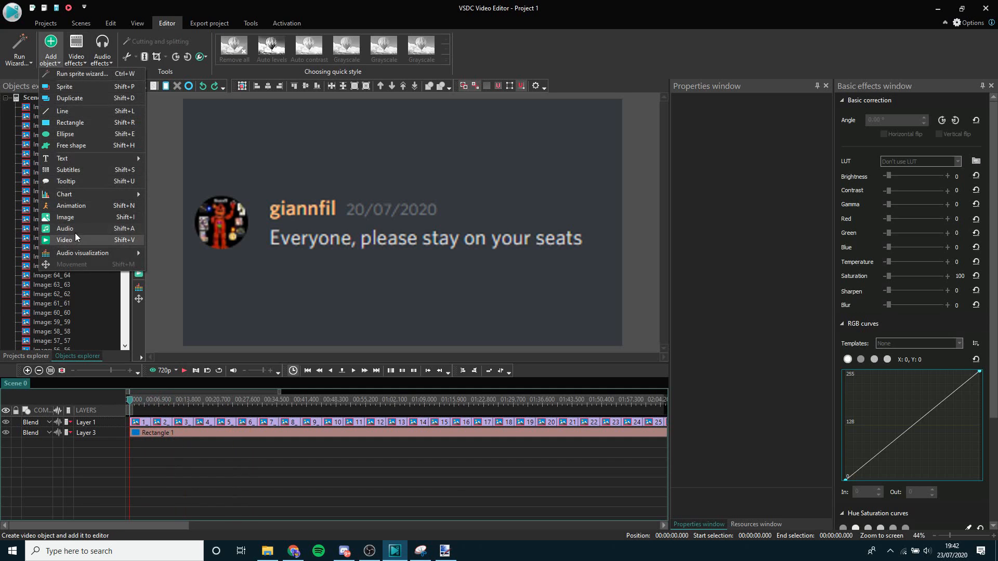
left_click(50, 50)
left_click(51, 50)
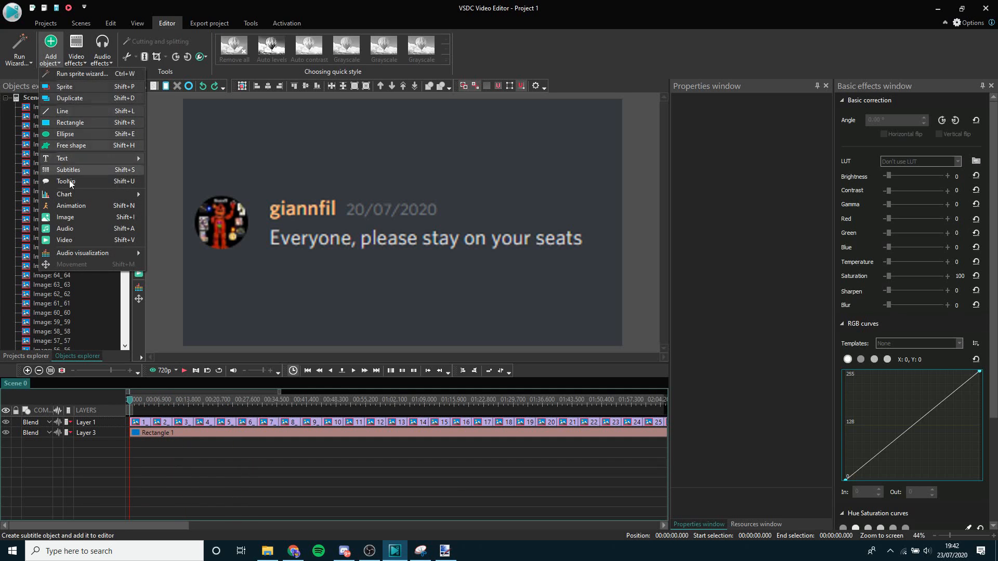
left_click(65, 227)
left_click(123, 24)
double_click(156, 269)
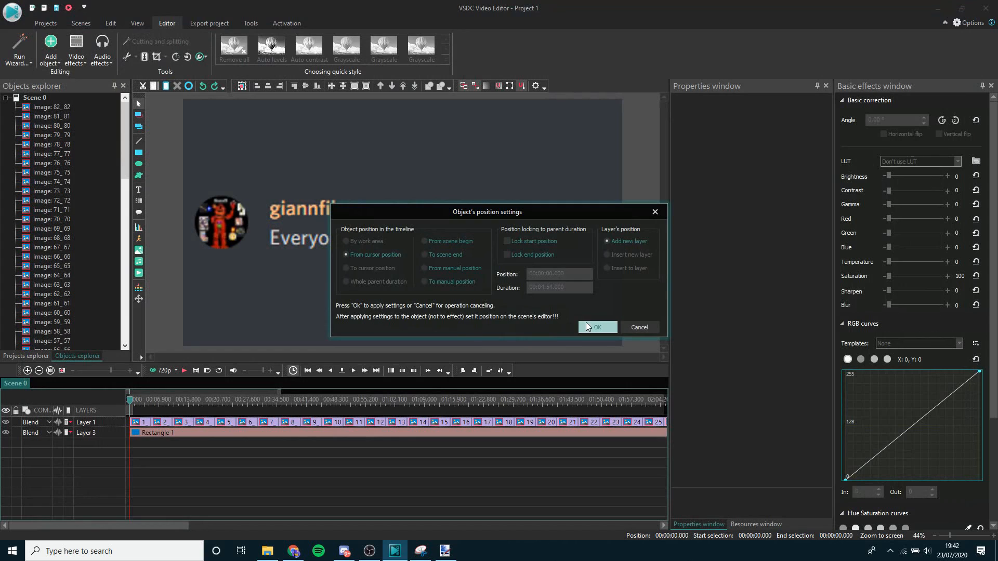
left_click(587, 327)
left_click_drag(213, 423, 217, 473)
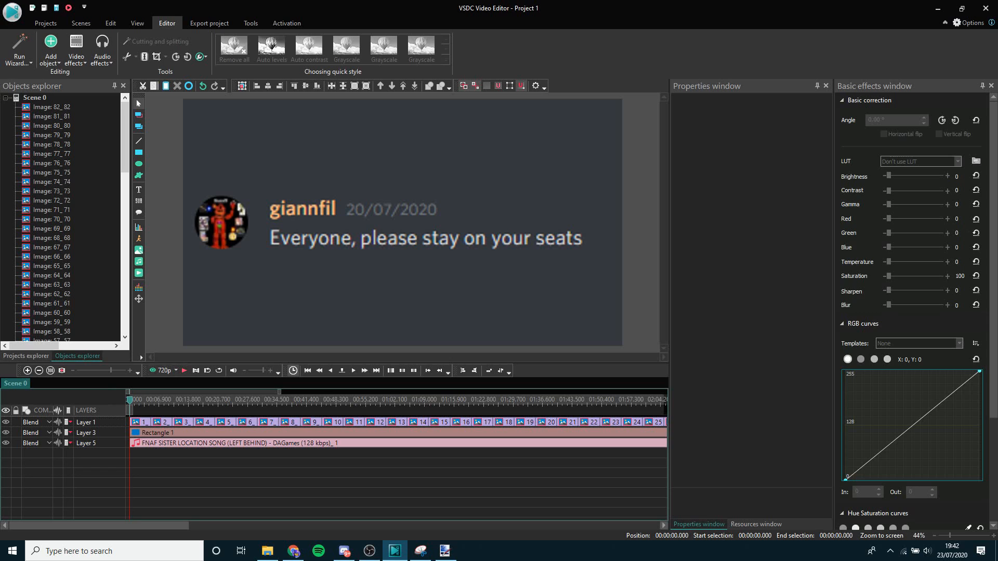
Play the opening moments of the scene with the song and return the playhead to the start
key("alt+Tab")
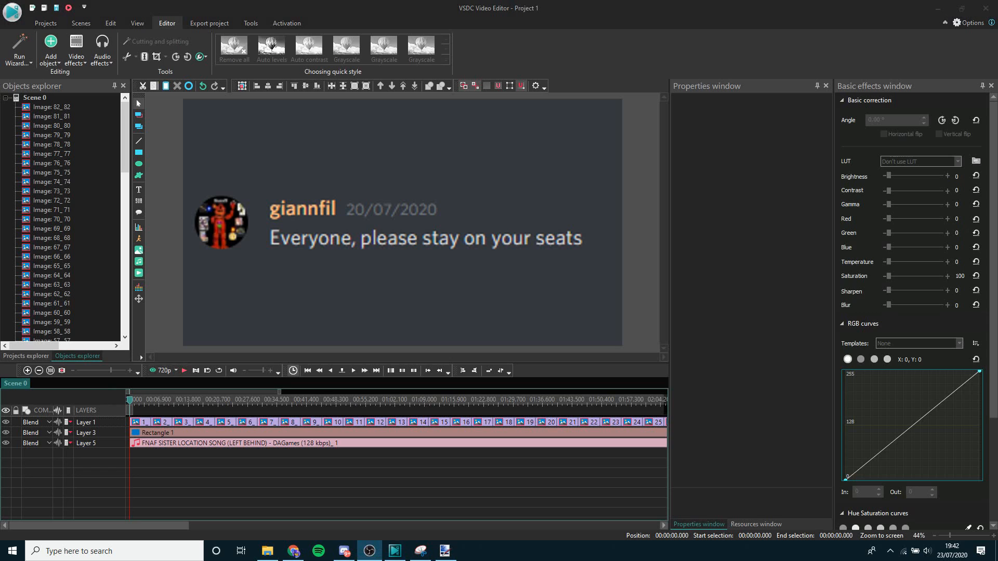
left_click(183, 370)
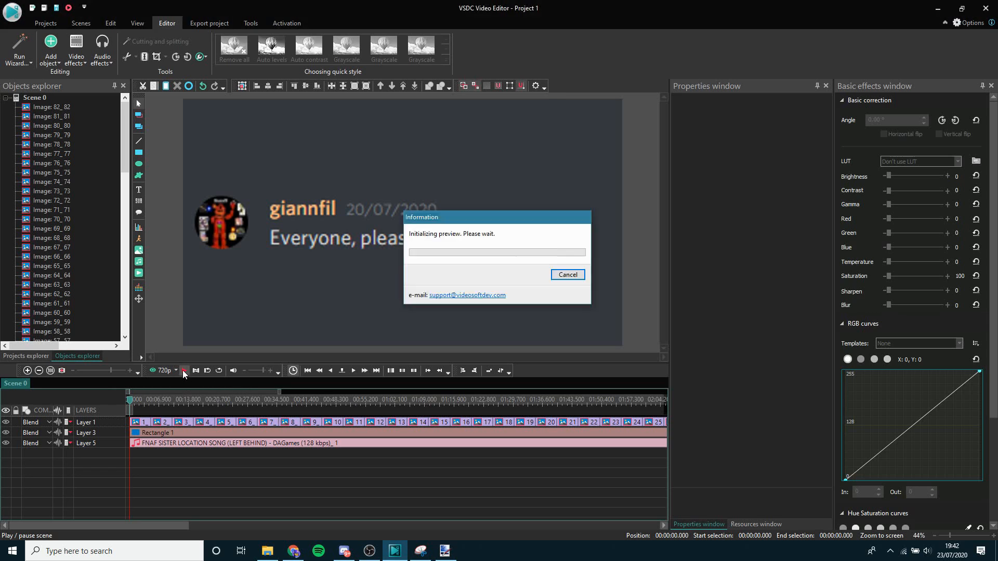
left_click(183, 371)
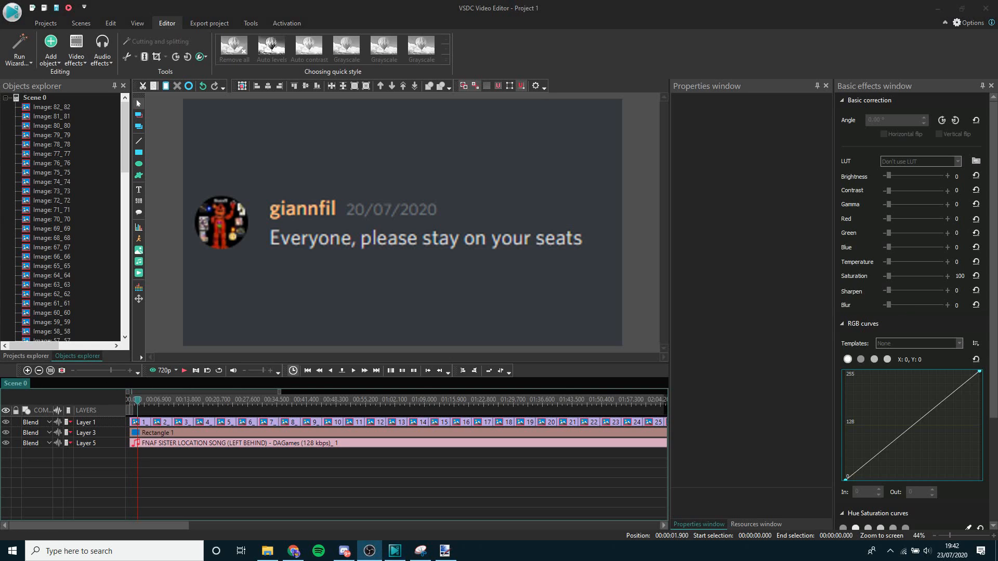
left_click(129, 400)
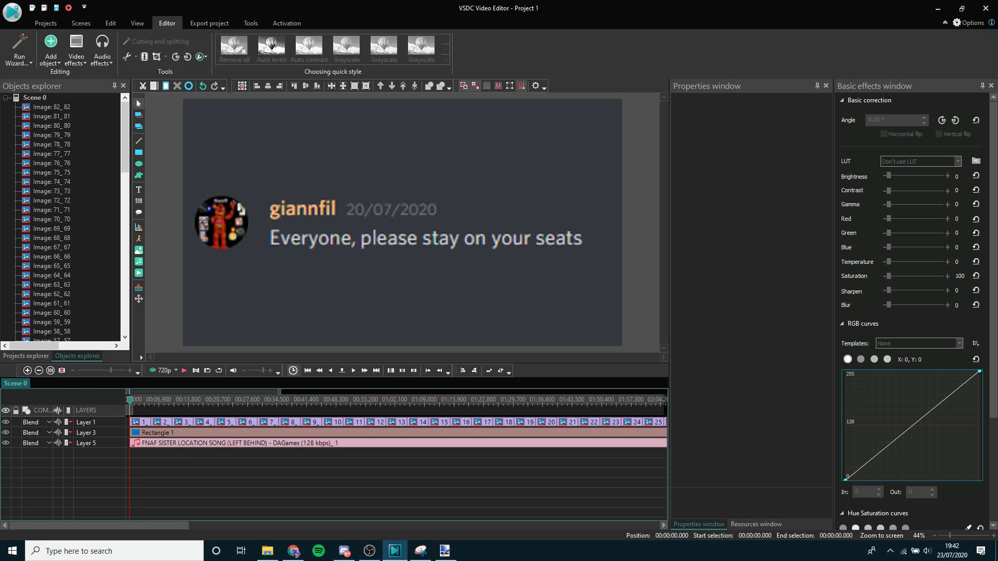
View the Discord Sings Left Behind image folder and examine where the song and the message images end on the timeline
left_click(267, 551)
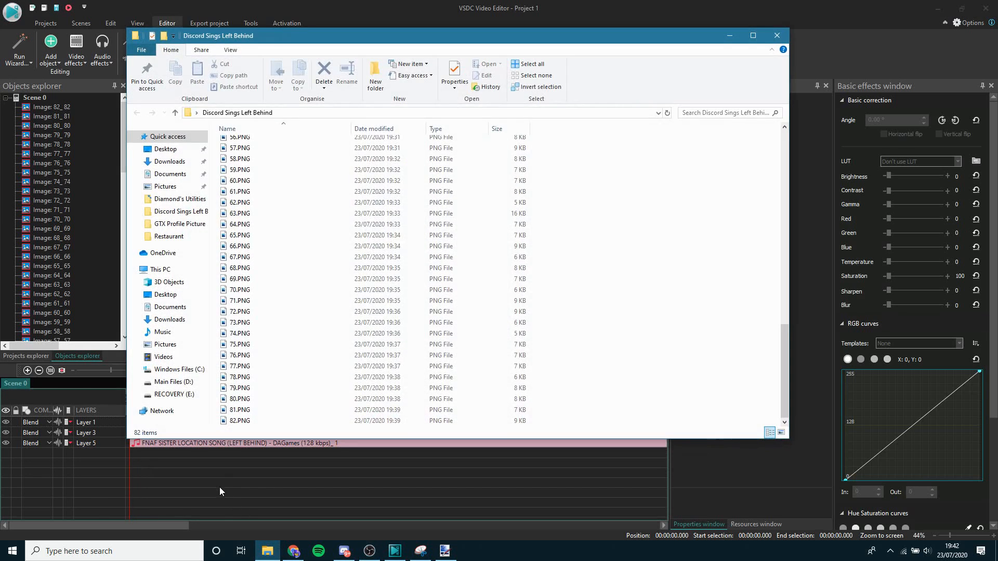
left_click(220, 486)
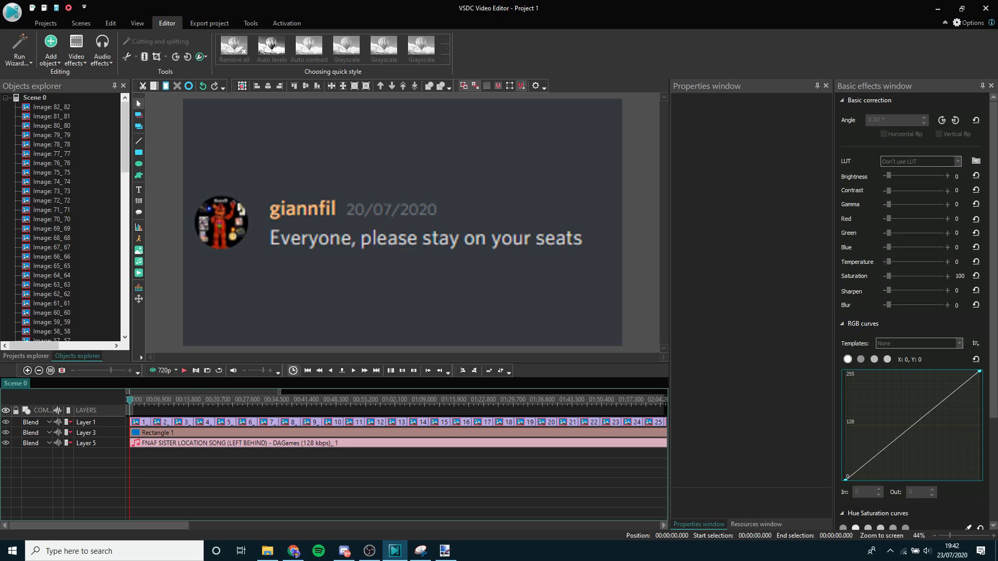
left_click(142, 412)
scroll(154, 467, "down", 5)
scroll(244, 477, "down", 8)
left_click(299, 493)
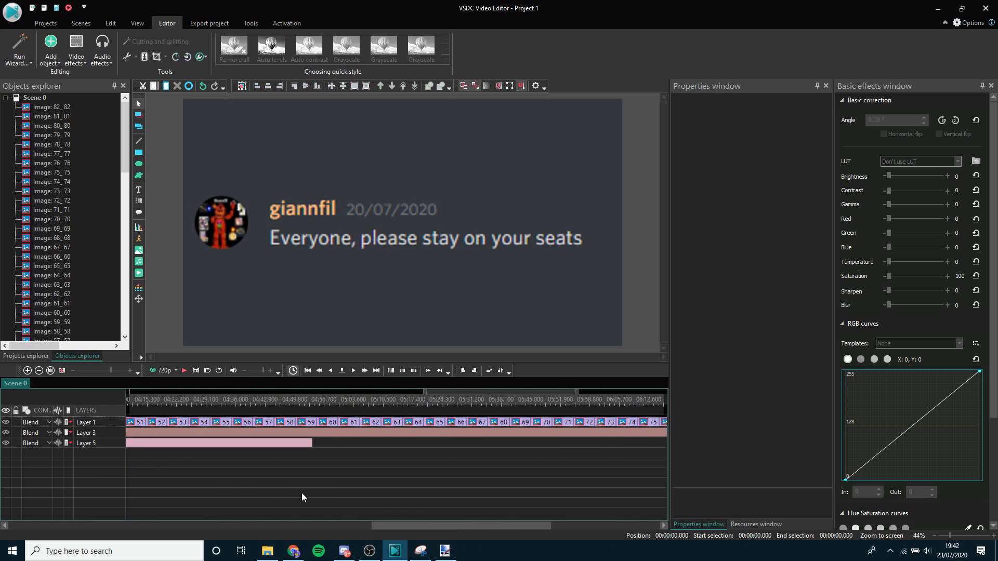
scroll(303, 491, "down", 3)
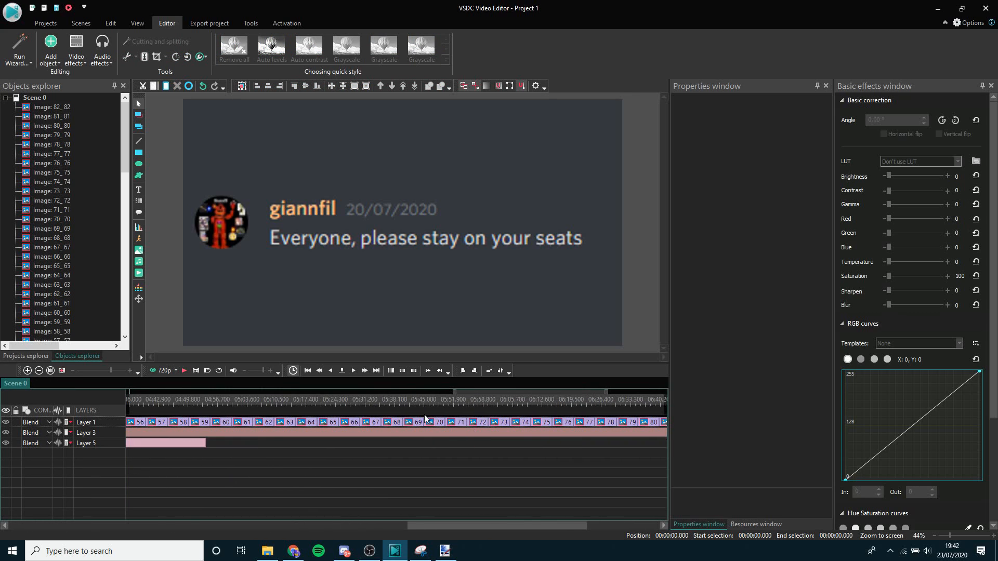
scroll(207, 451, "up", 20)
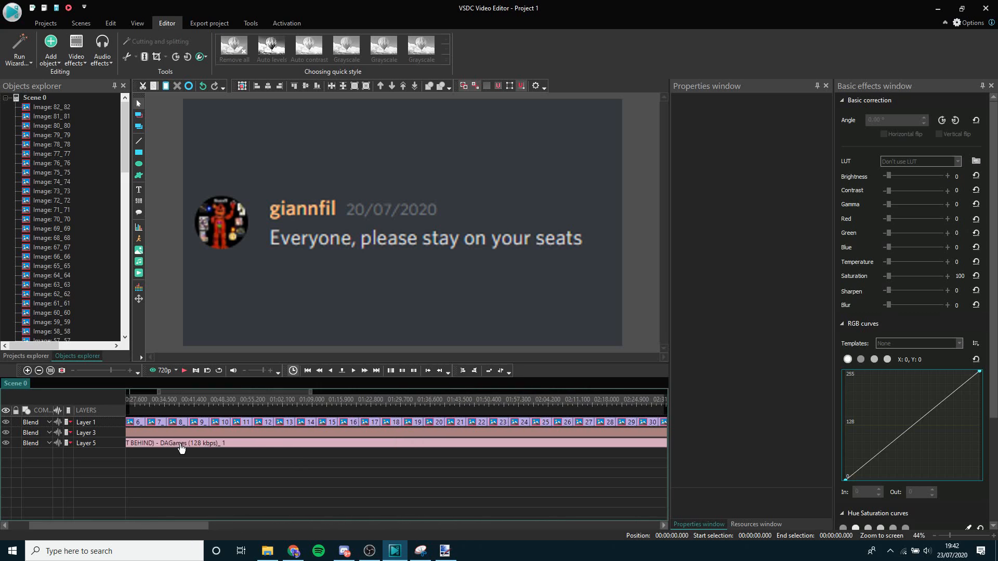
Select all 82 message images and move them together onto a new layer below the song, starting at about 18 seconds
left_click(143, 422)
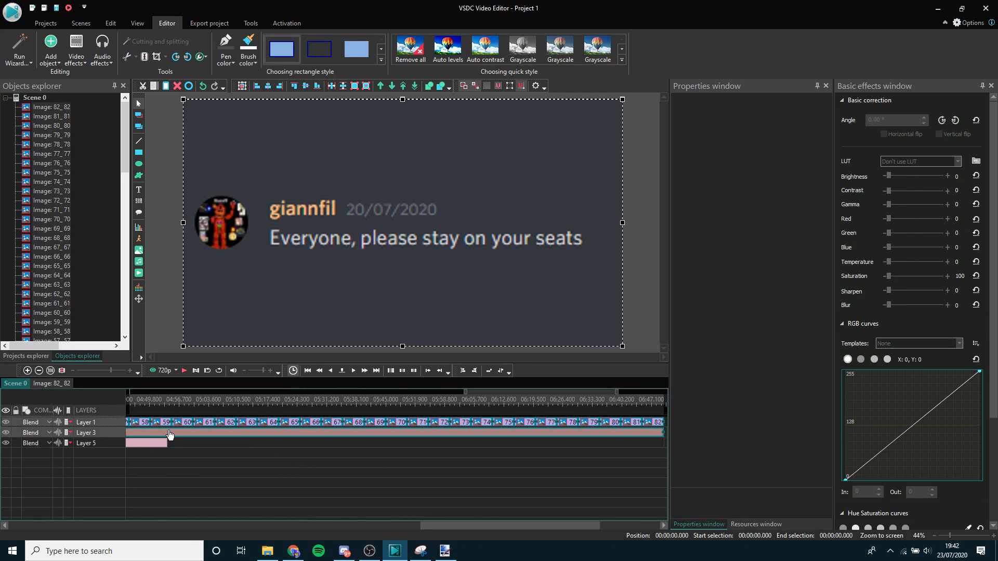
scroll(164, 468, "up", 10)
scroll(164, 468, "up", 10)
left_click_drag(145, 422, 222, 457)
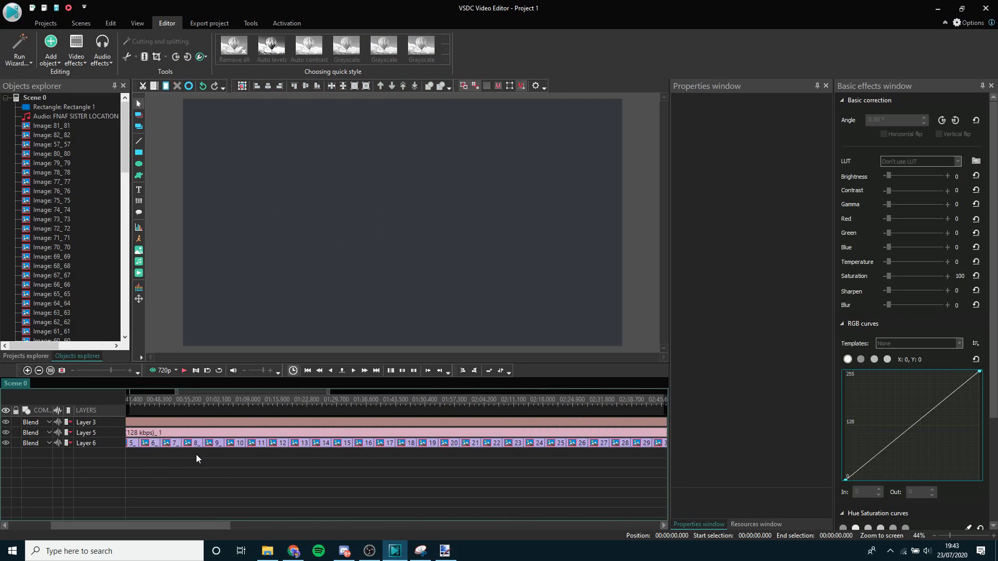
Raise the system volume and play the song from the start to locate where the first lyric begins
key("XF86AudioLowerVolume")
key("XF86AudioRaiseVolume")
key("XF86AudioRaiseVolume")
key("XF86AudioRaiseVolume")
key("XF86AudioRaiseVolume")
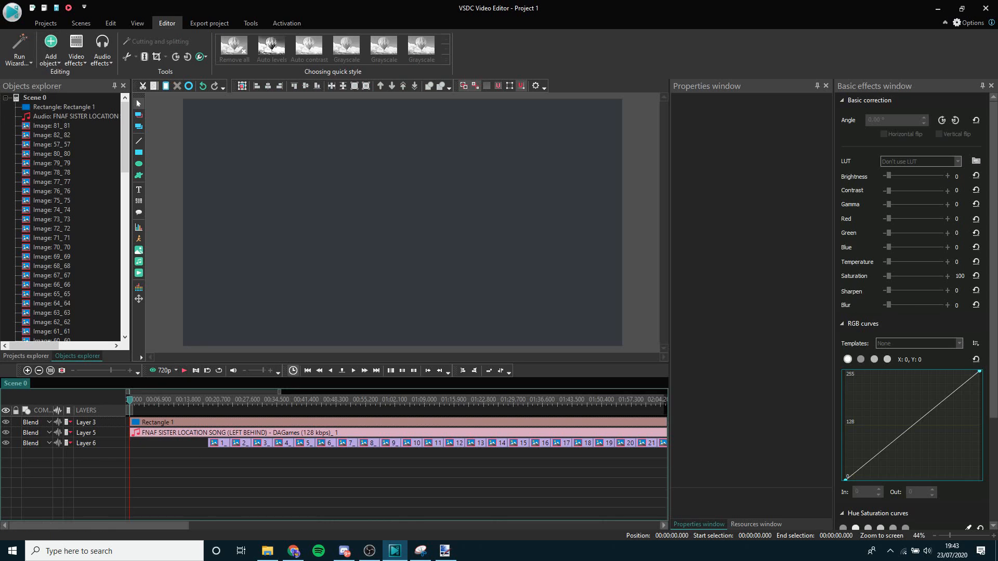
left_click(184, 370)
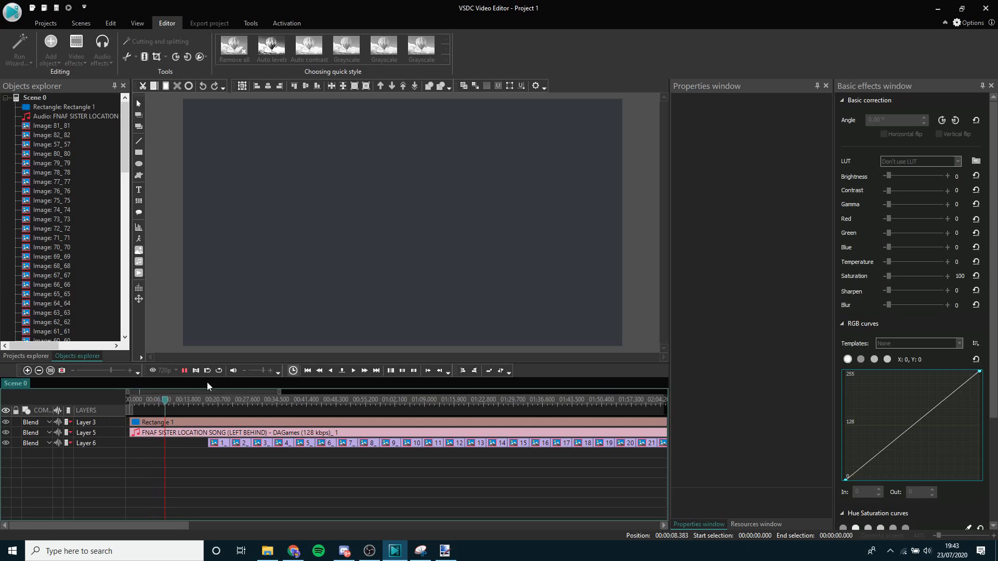
left_click(185, 372)
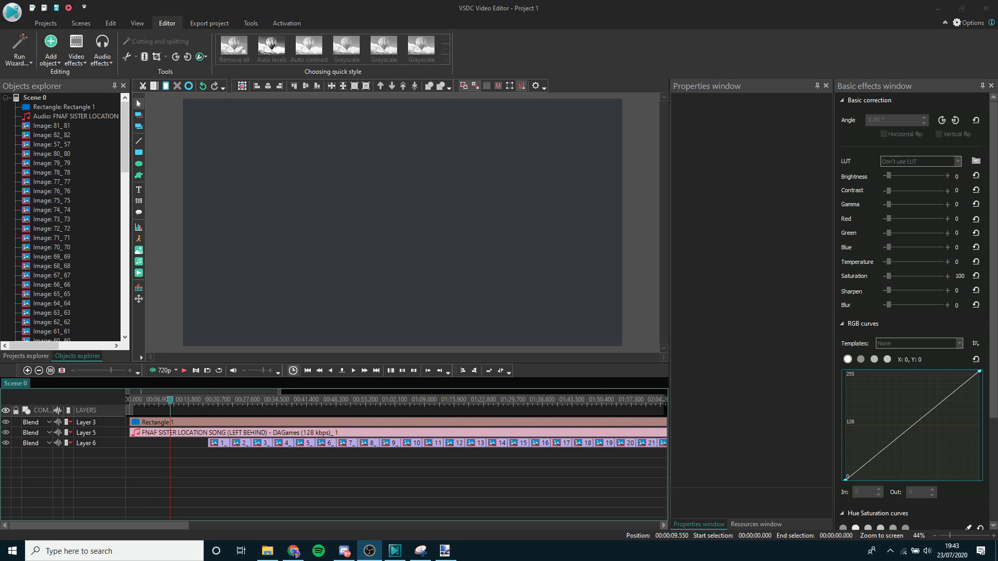
left_click(184, 370)
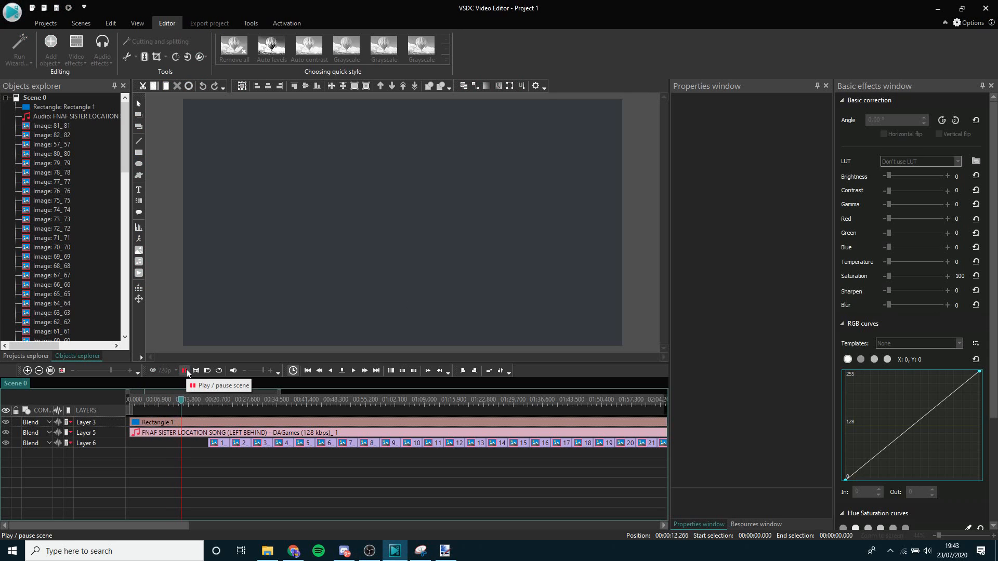
left_click(185, 371)
Move message image 1 onto its own layer starting at 00:00:16.133 and place that layer above the rectangle
left_click(220, 444)
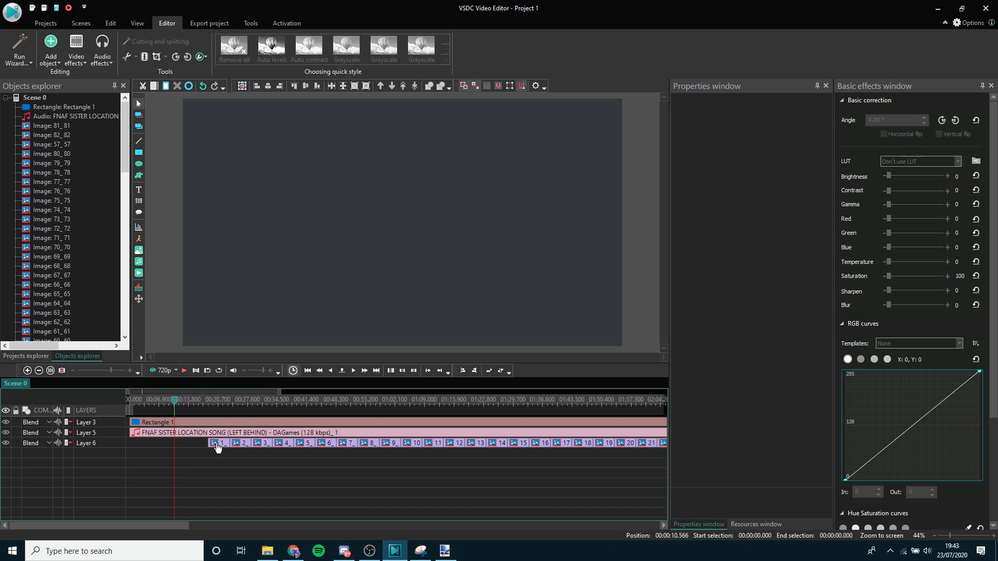
left_click_drag(221, 443, 209, 454)
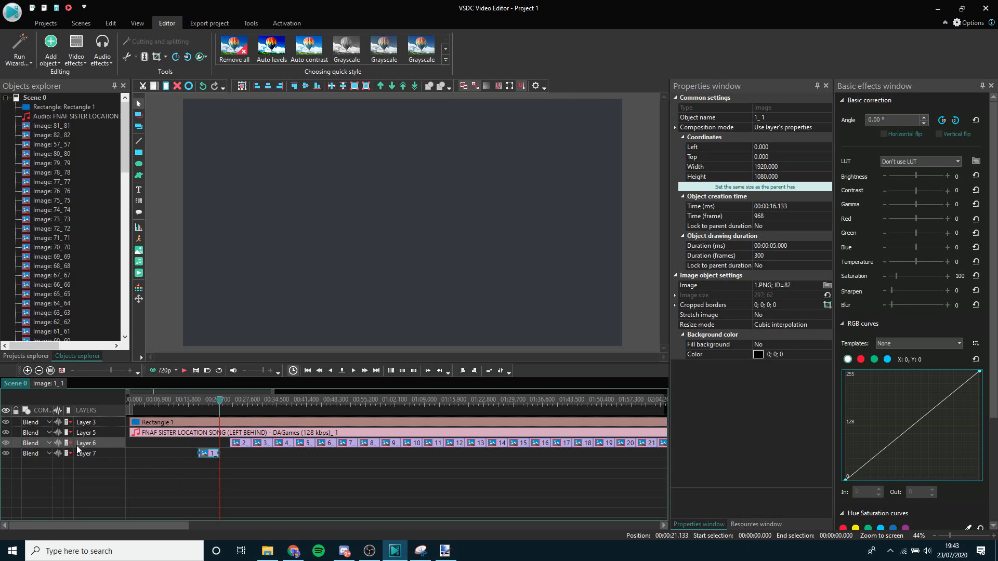
right_click(57, 455)
left_click(39, 456)
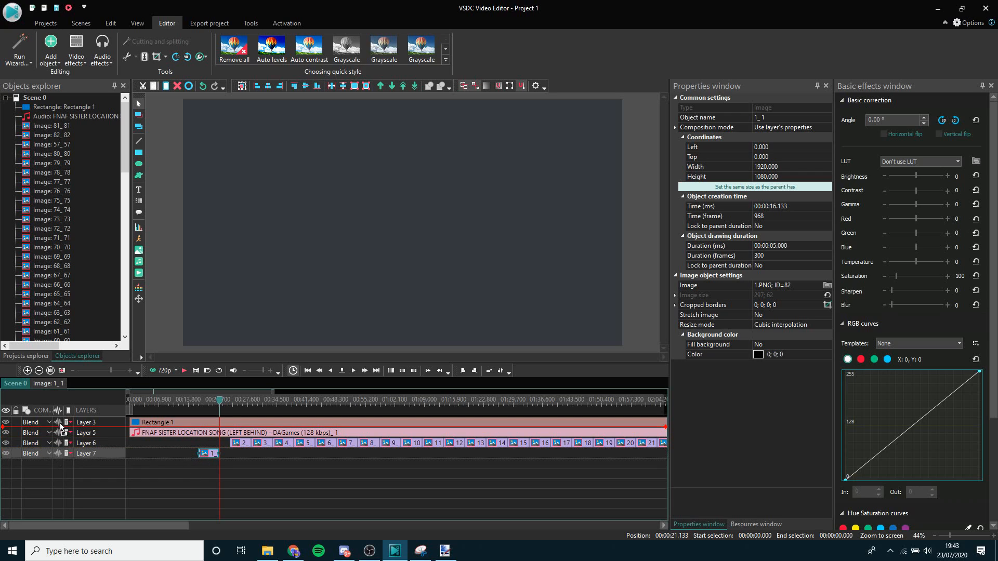
left_click_drag(61, 427, 63, 416)
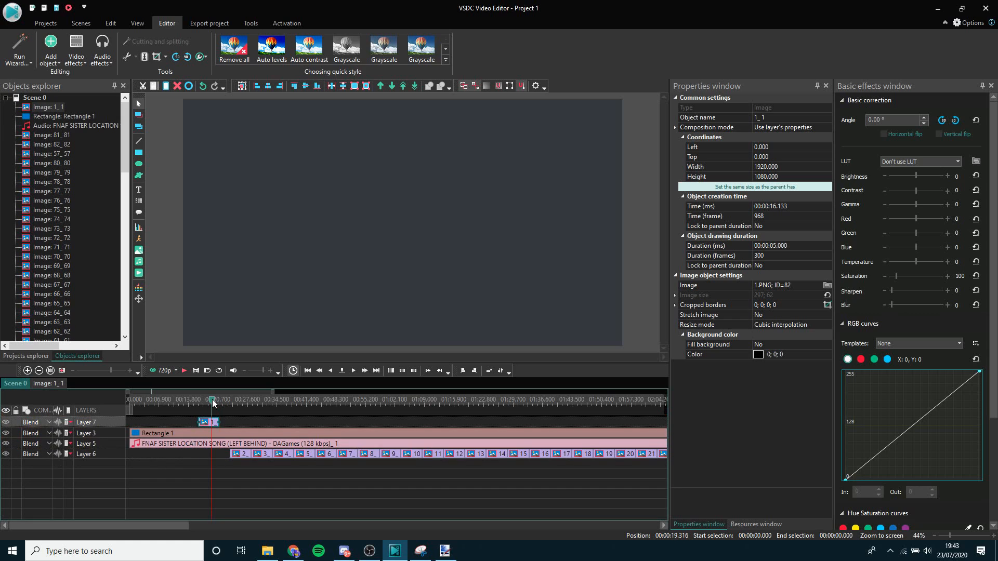
left_click(239, 423)
Play the section leading into message image 1 to check its timing against the song
left_click(172, 400)
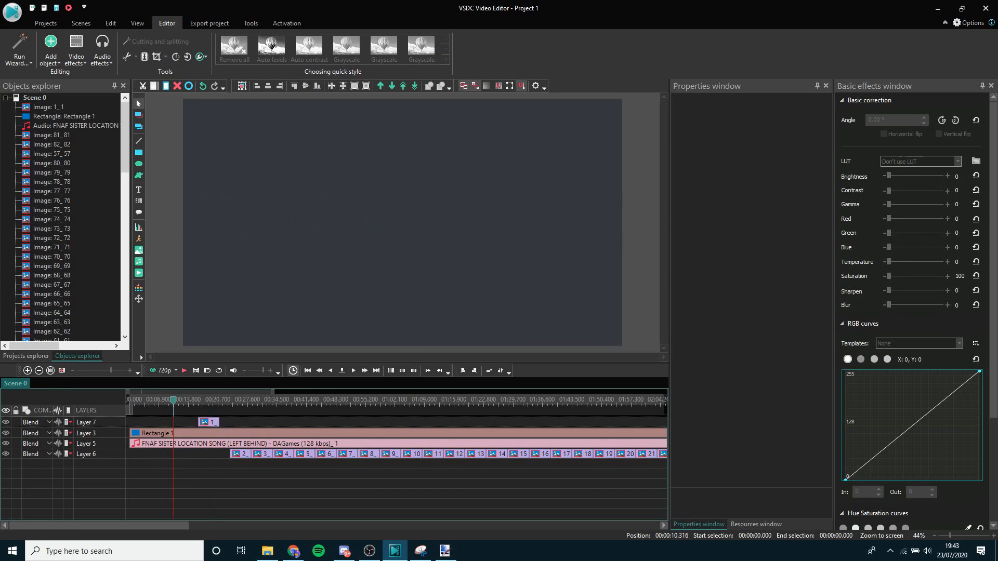
left_click_drag(187, 400, 193, 400)
left_click(185, 370)
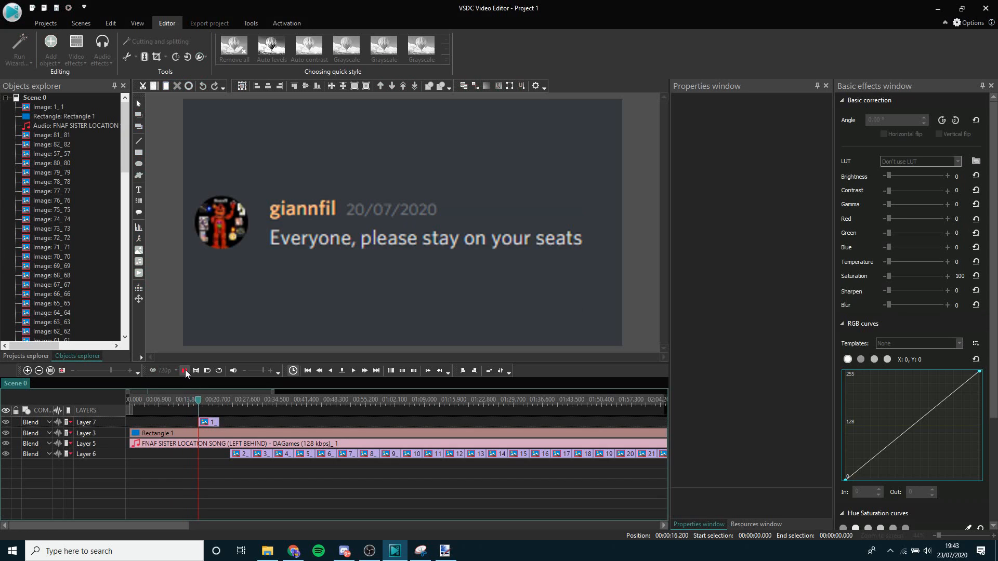
left_click(184, 371)
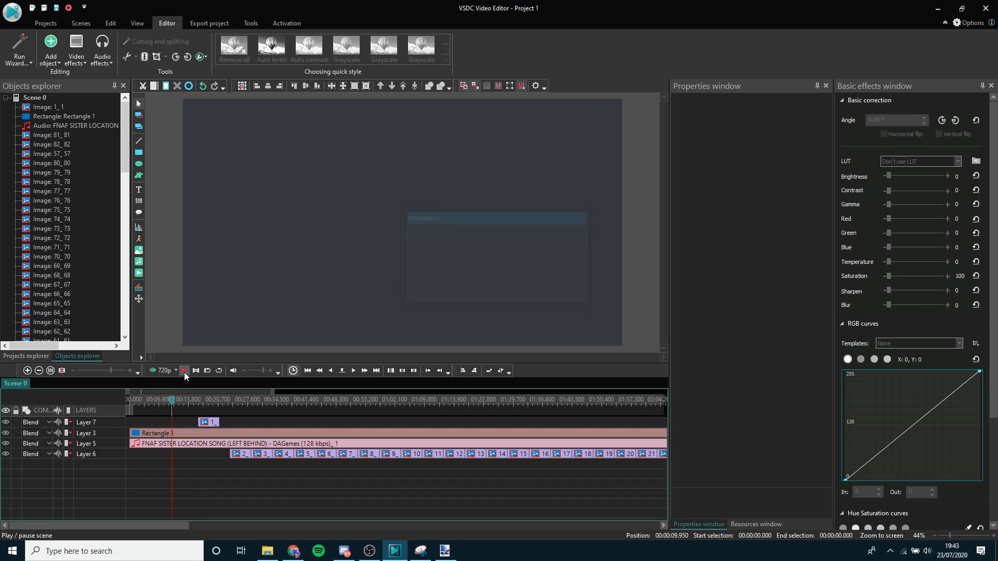
Move message image 1 earlier to start at 00:00:10.316 and play the song into it to check the timing
left_click_drag(172, 401, 190, 429)
left_click(163, 402)
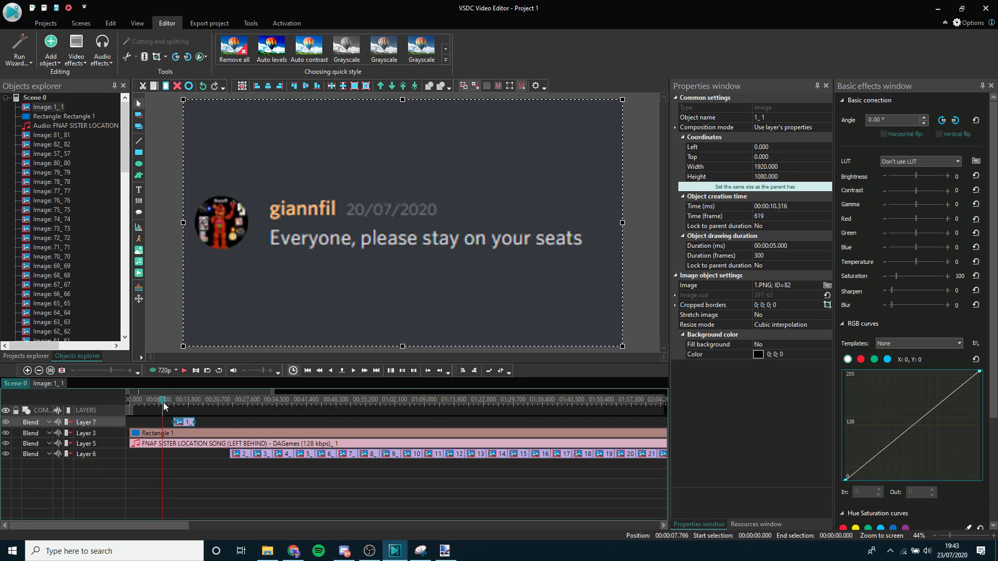
left_click(186, 372)
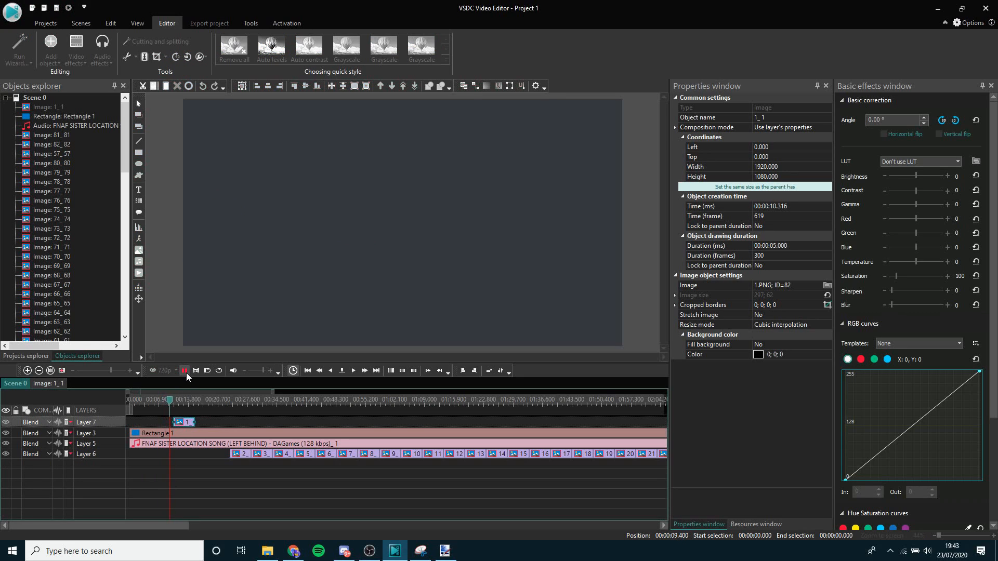
left_click(186, 372)
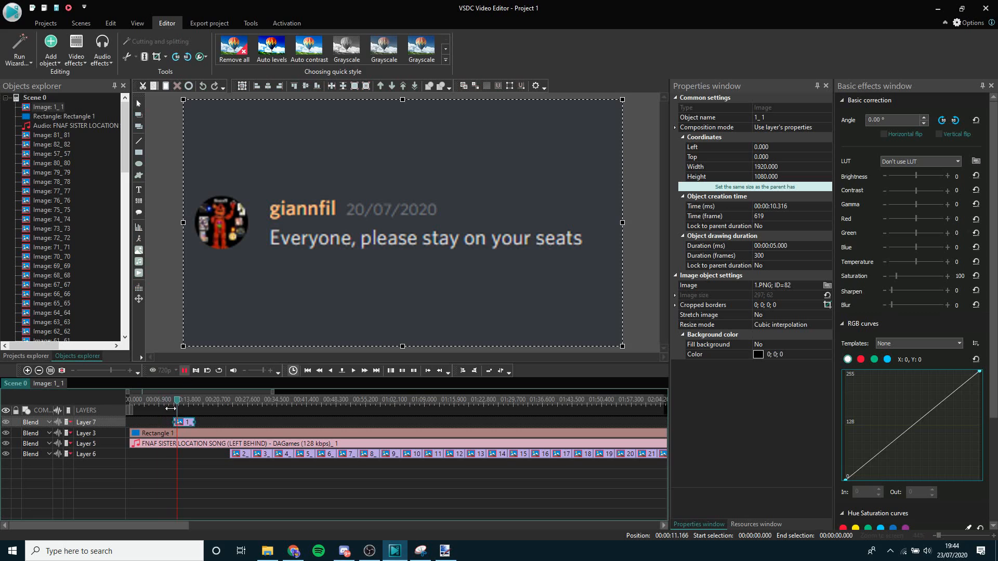
Move message image 1 to start at 00:00:09.583 on a zoomed-in timeline, checking its entry against the song
left_click_drag(175, 402, 171, 401)
left_click_drag(110, 370, 116, 370)
left_click(186, 370)
left_click(186, 370)
left_click_drag(190, 423, 183, 425)
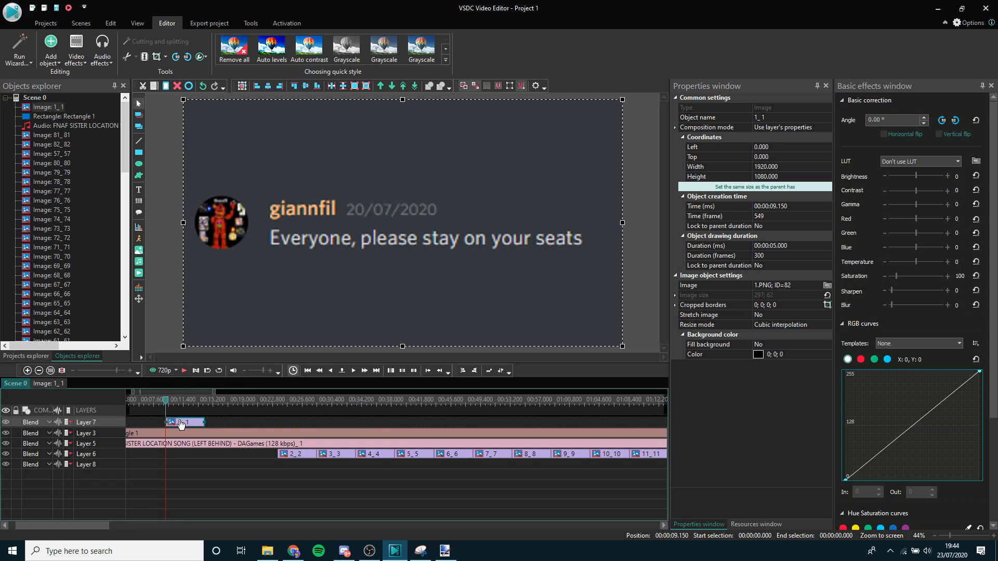
left_click(184, 370)
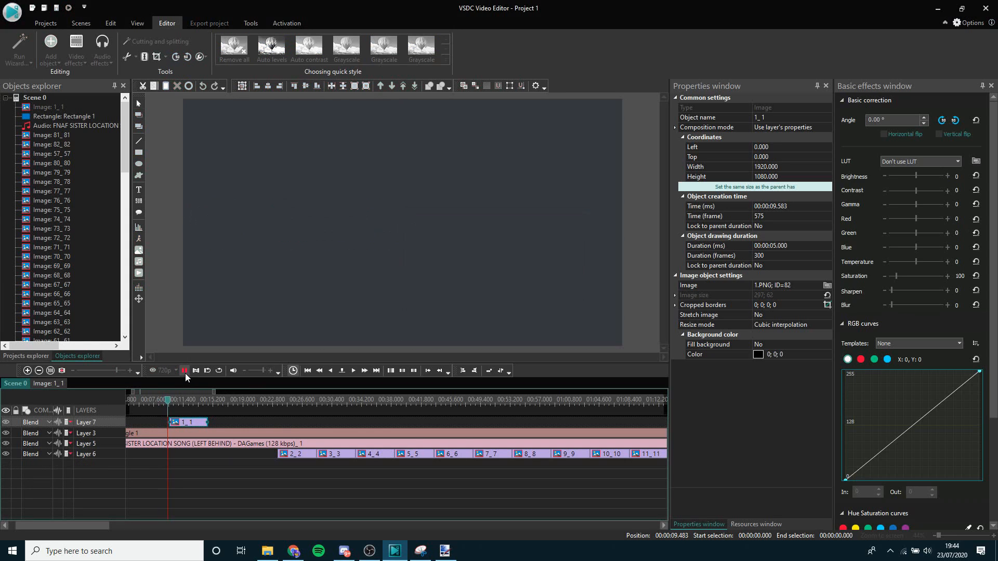
left_click(184, 370)
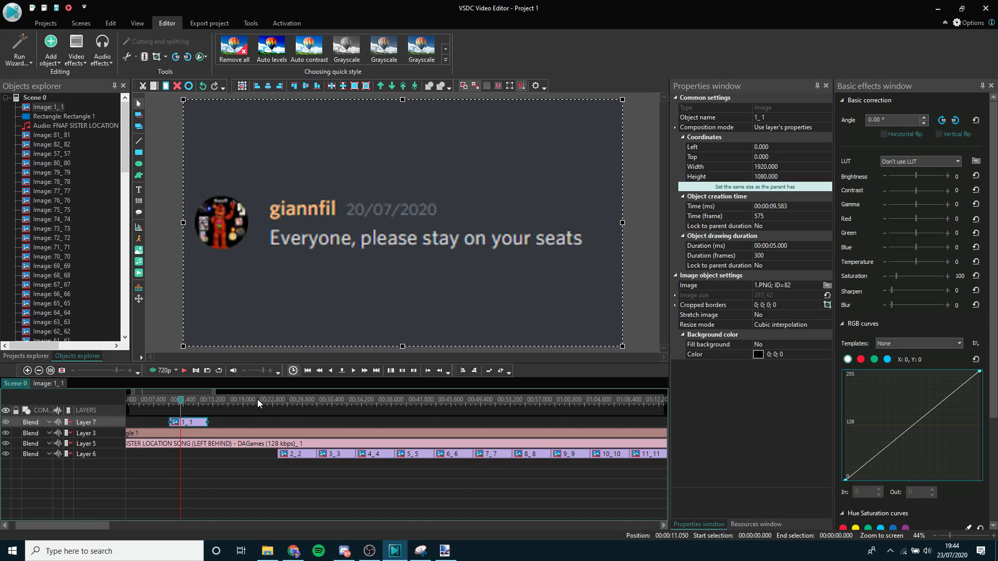
Play to the end of the first lyric, start message image 1 at 00:00:09.516 and trim its duration to 00:00:04.316
left_click(184, 372)
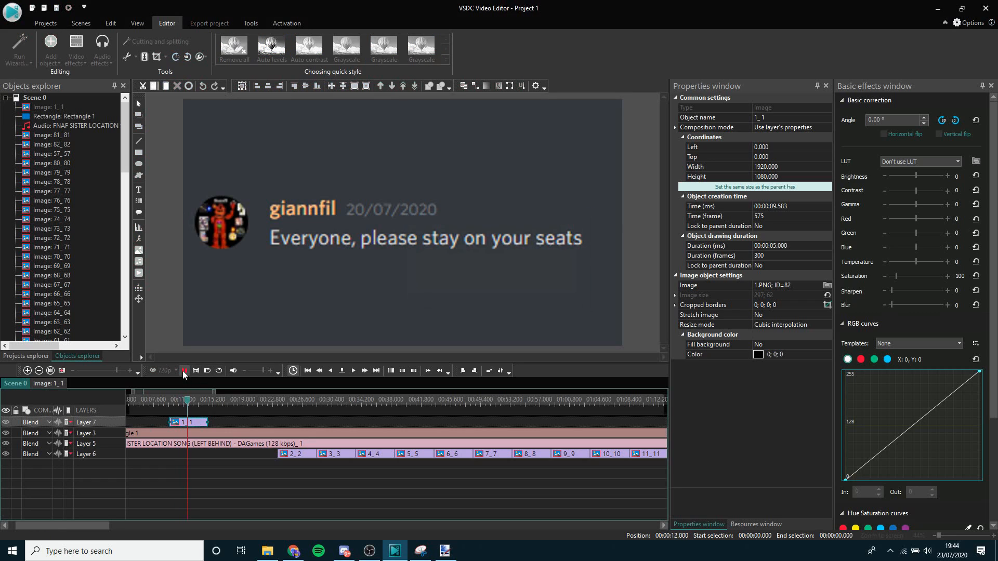
left_click(185, 370)
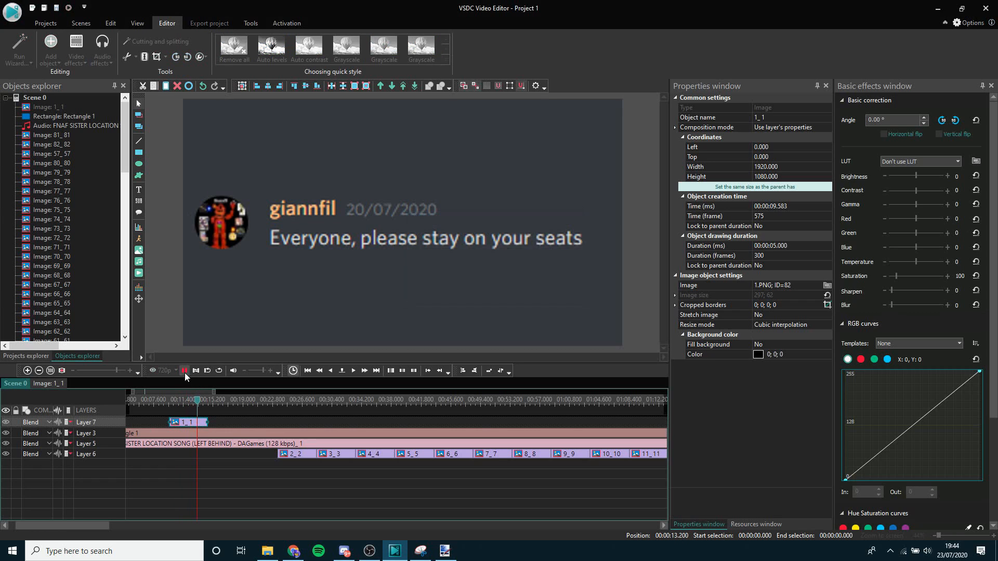
left_click(184, 370)
left_click_drag(196, 425, 195, 425)
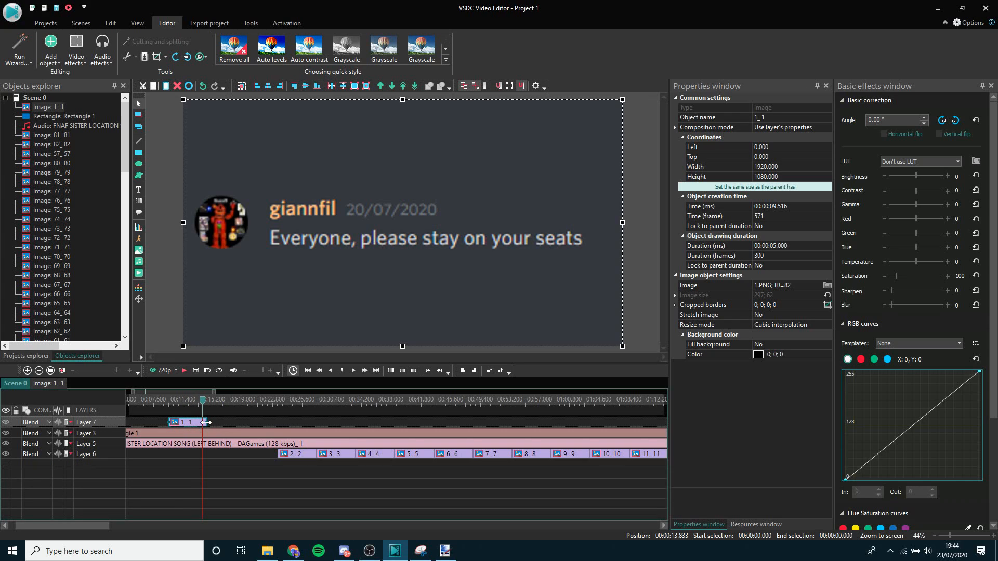
Lower the system volume and replay the song around message image 1 to check its start and end
left_click(162, 401)
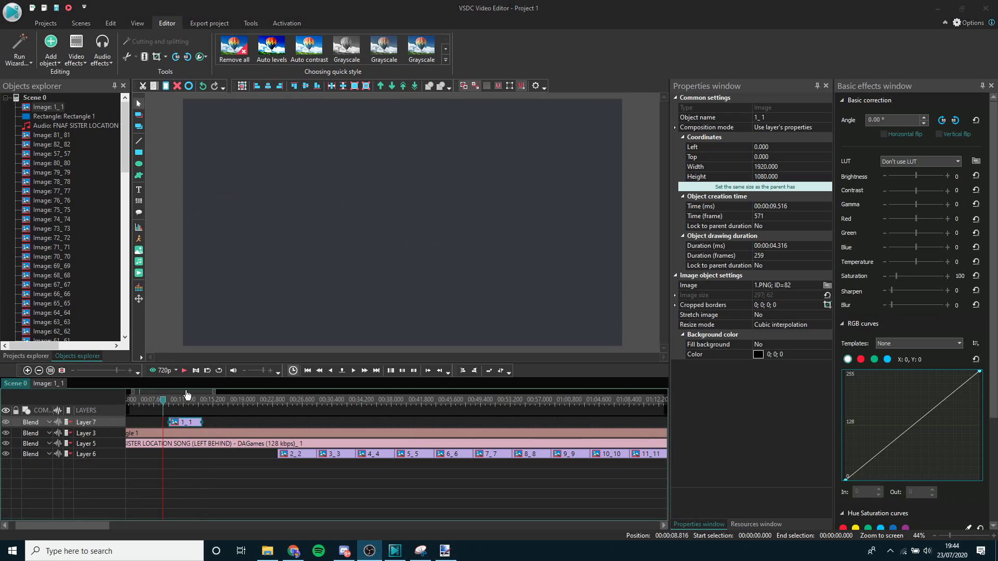
left_click(184, 370)
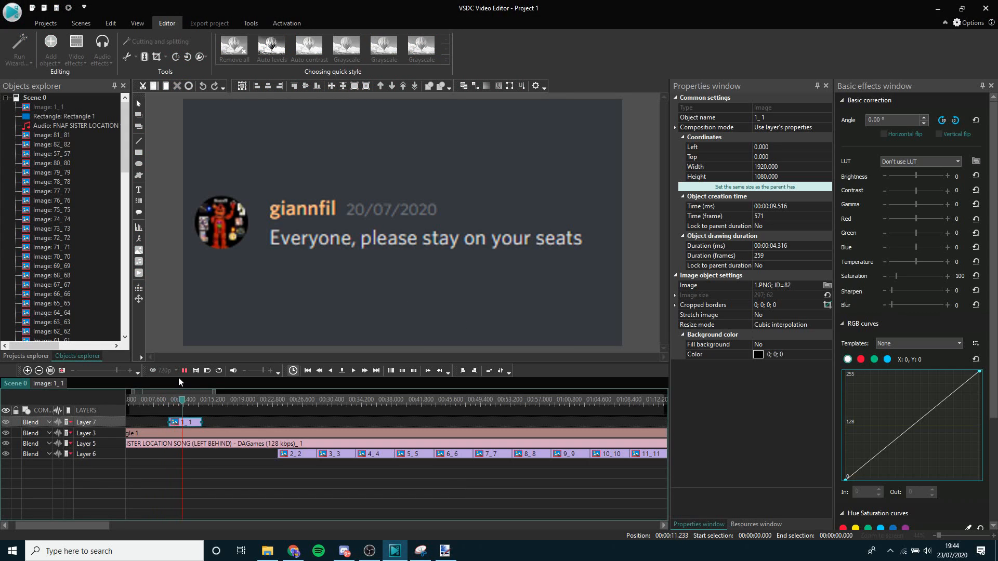
key("XF86AudioLowerVolume")
key("XF86AudioLowerVolume")
key("XF86AudioLowerVolume")
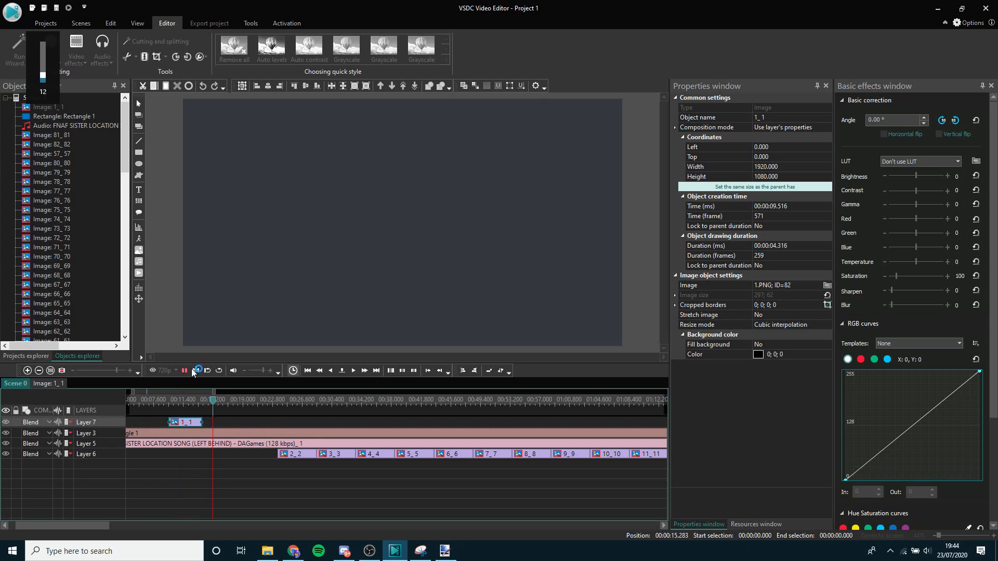
left_click(167, 398)
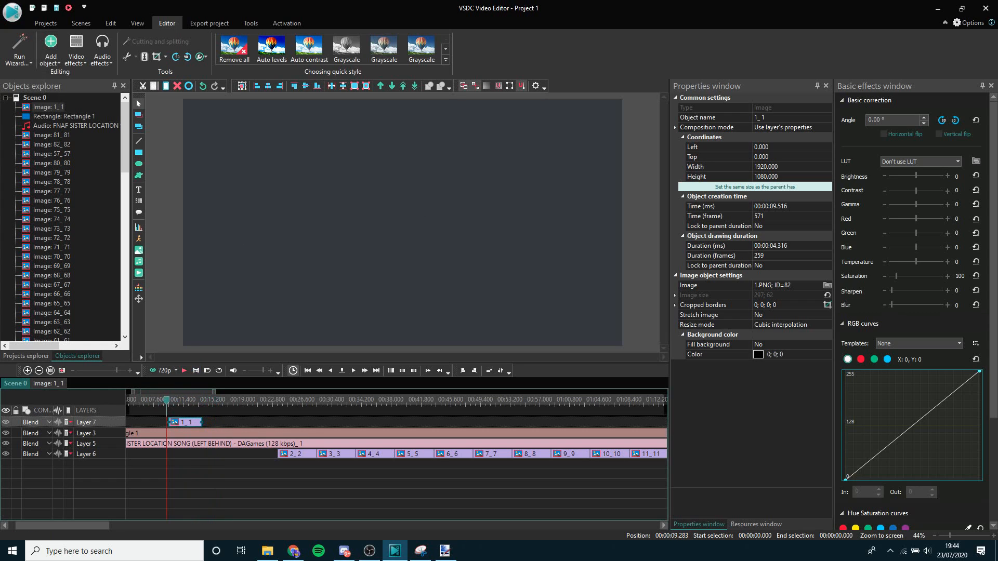
left_click(184, 370)
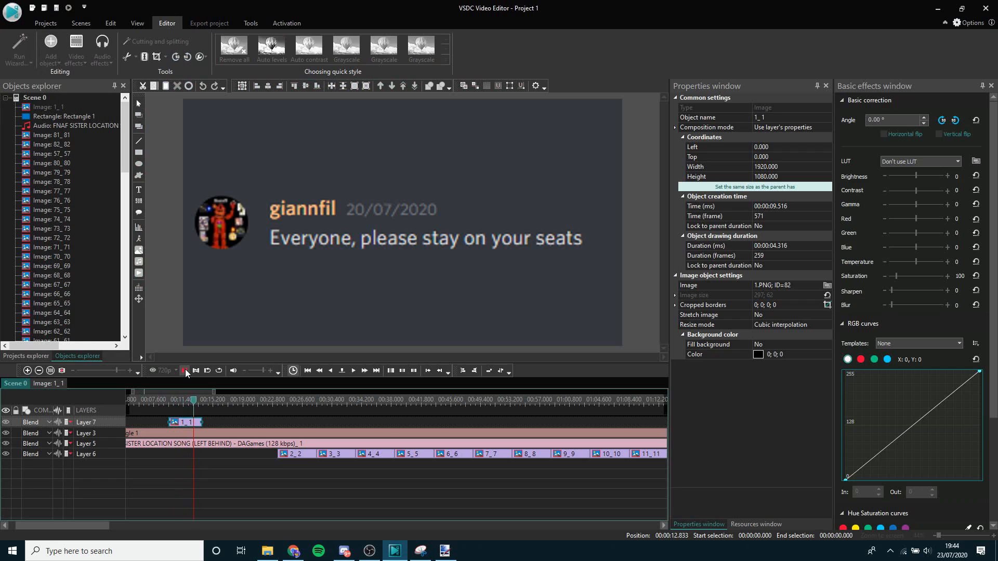
left_click(185, 370)
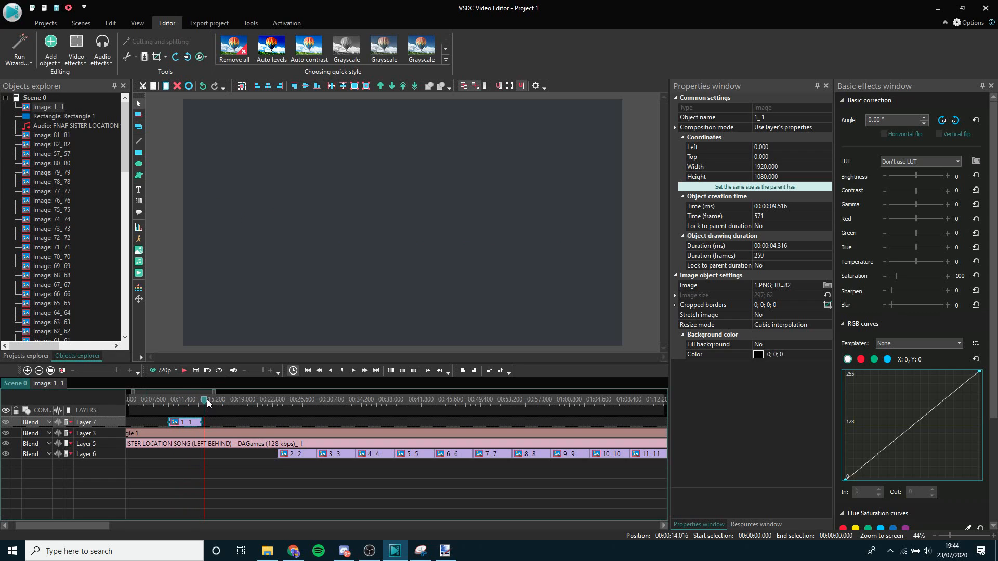
Locate the second lyric and place message image 2 on image 1's layer at 00:00:15.800 with background fill off
left_click(176, 370)
left_click(184, 371)
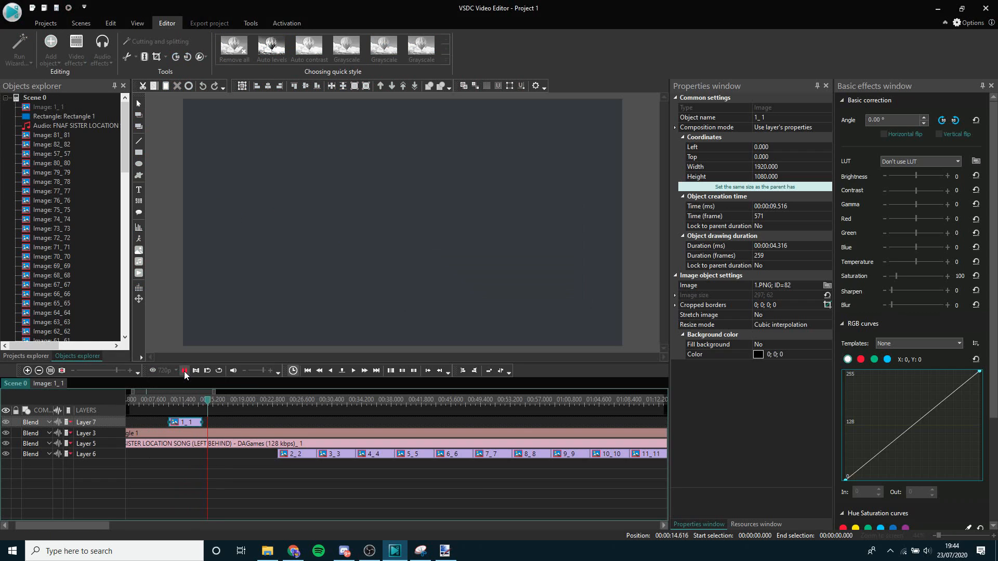
key("space")
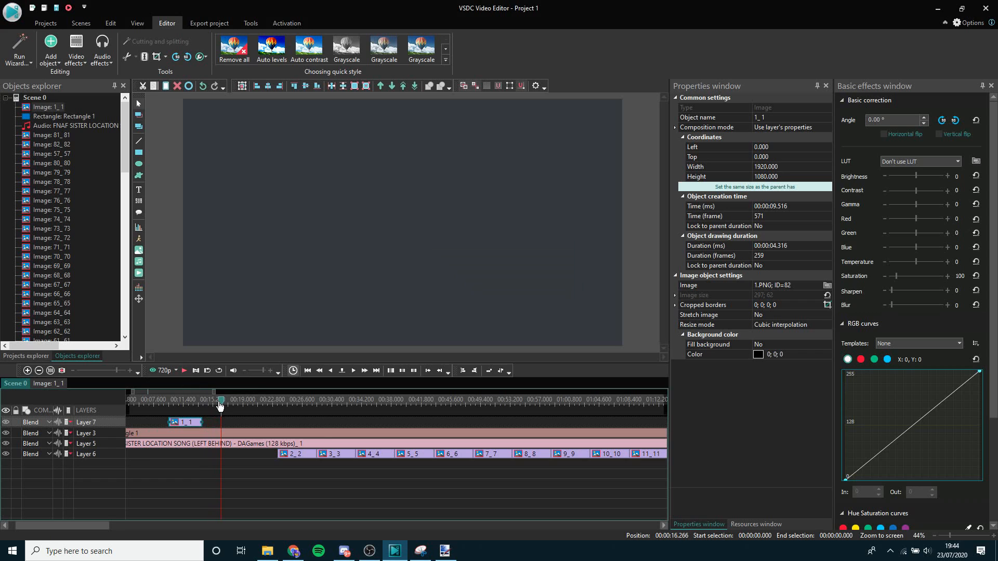
left_click(218, 400)
left_click_drag(287, 453, 222, 422)
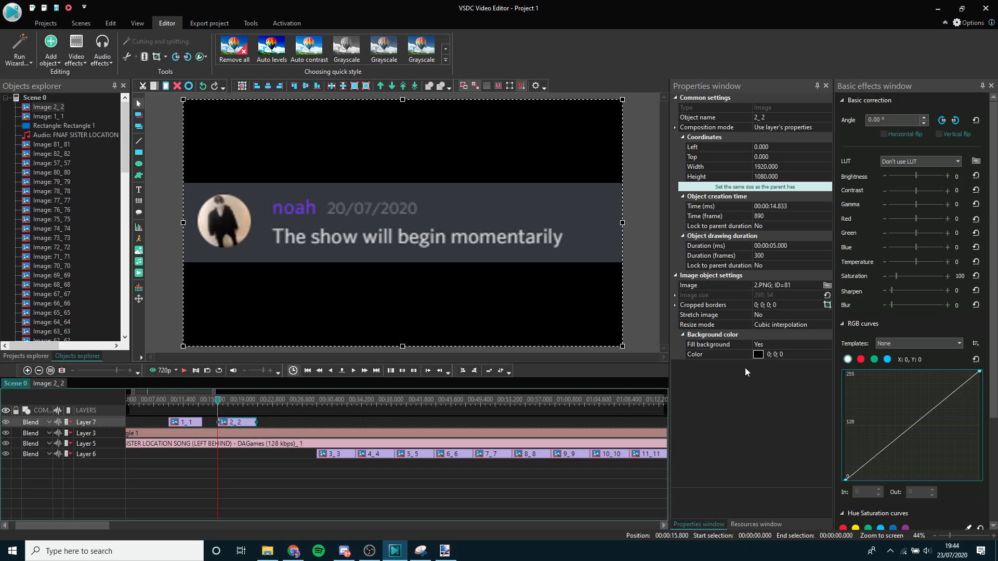
double_click(777, 344)
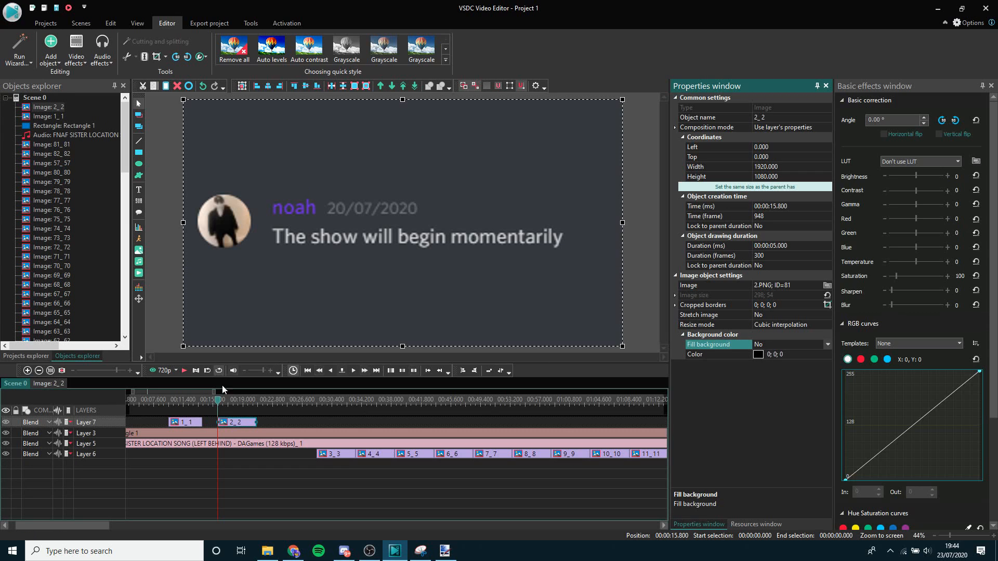
Play the song from the start through the second lyric and trim message image 2 to a duration of 00:00:04.100
left_click(183, 370)
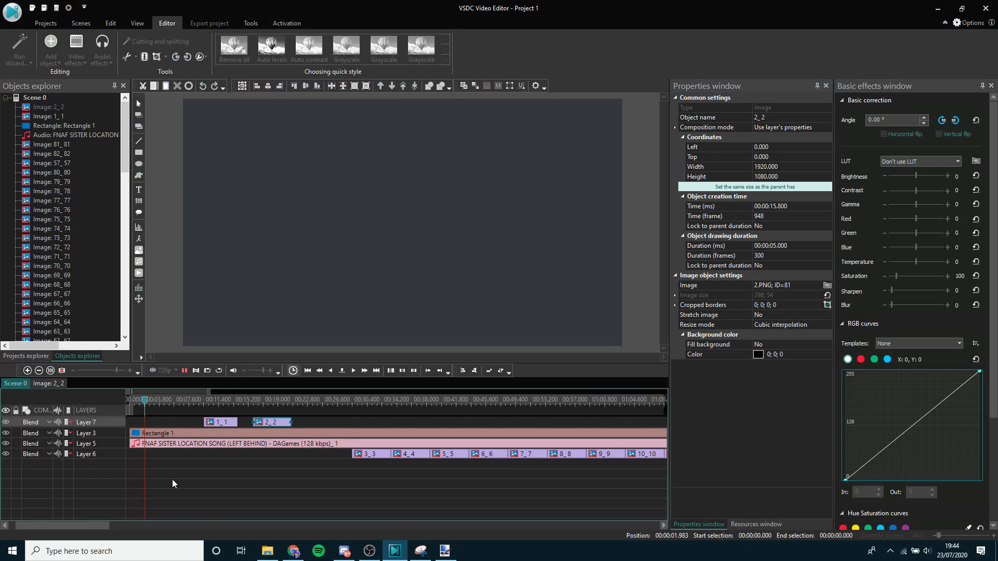
key("XF86AudioLowerVolume")
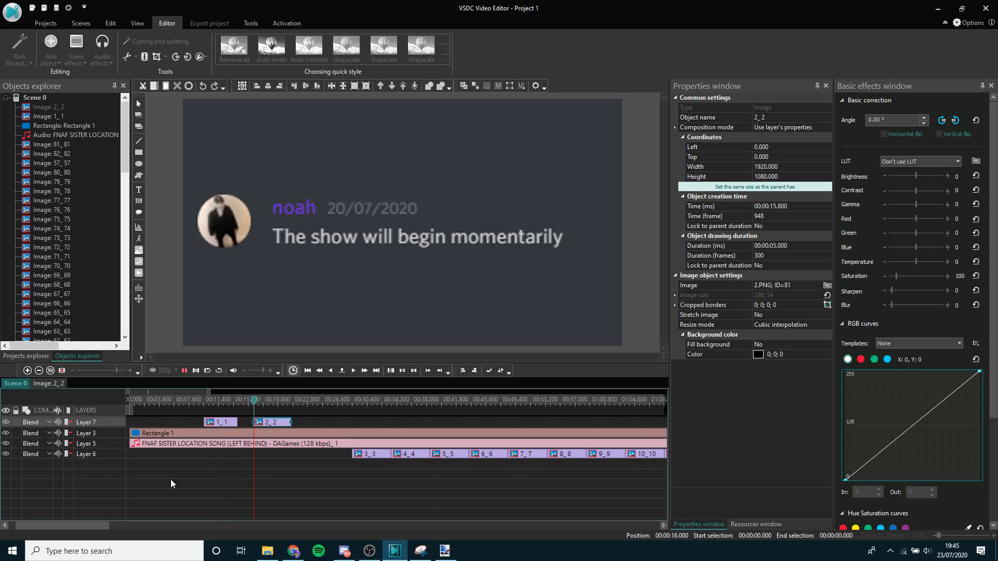
left_click(182, 366)
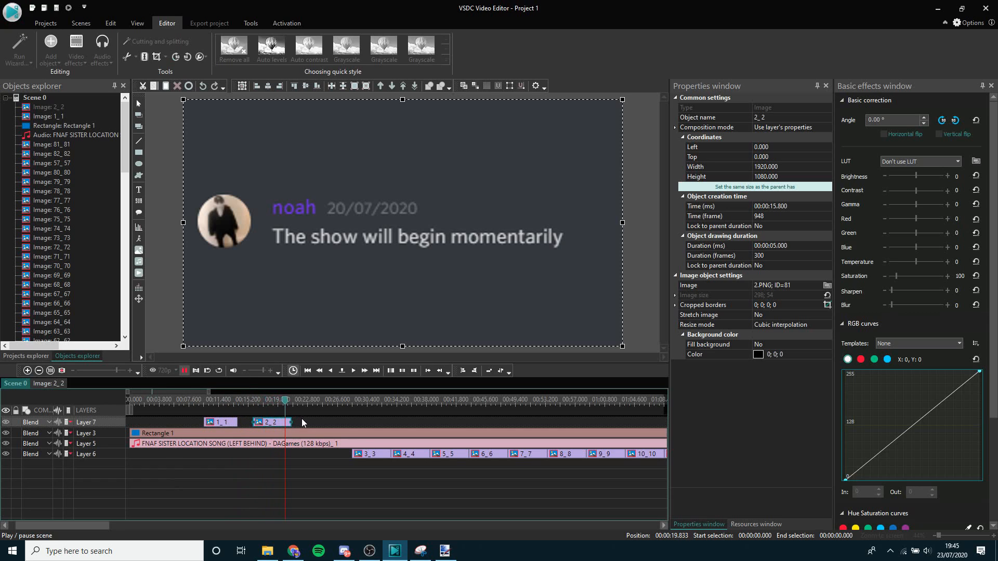
left_click_drag(292, 421, 285, 421)
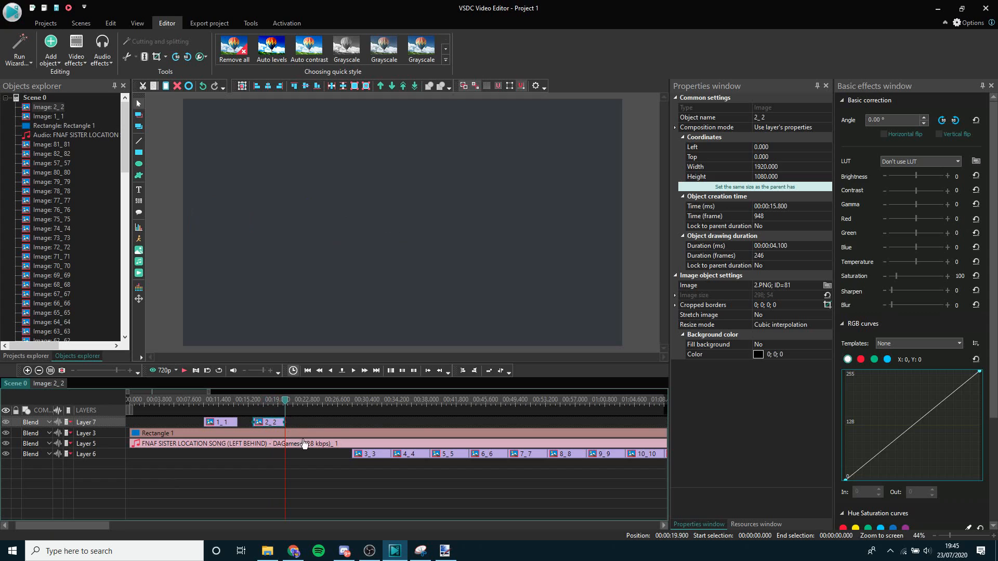
Place message image 3 right after image 2 at 00:00:19.900 without background fill, and trim it to 00:00:02.533 to match its lyric
left_click_drag(375, 458, 291, 423)
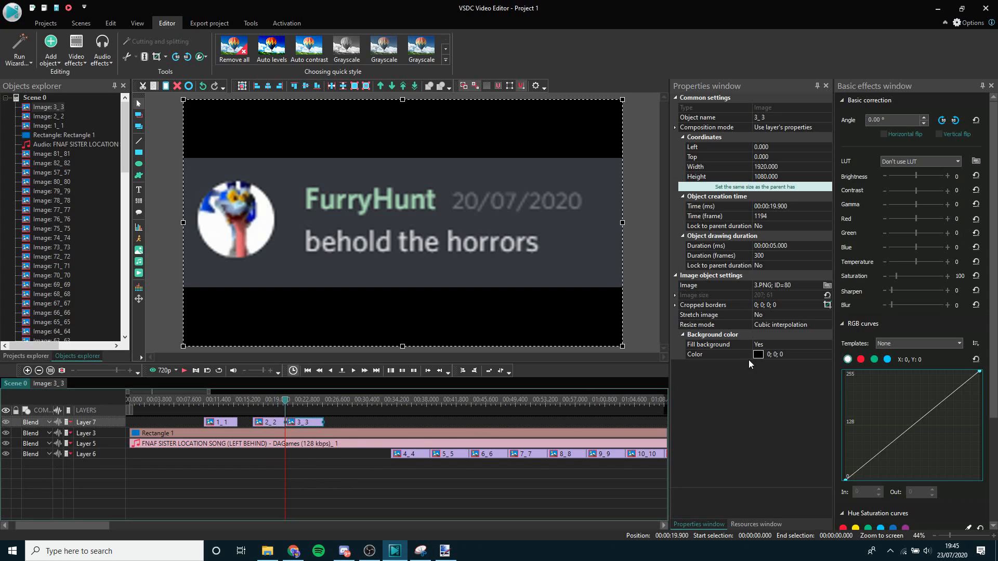
left_click(771, 345)
left_click(772, 345)
left_click(186, 370)
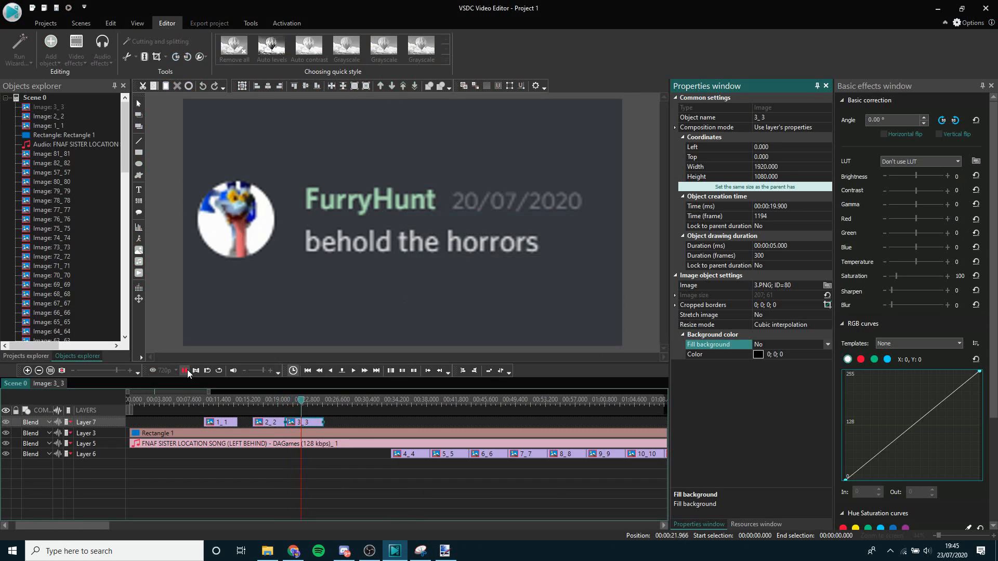
key("space")
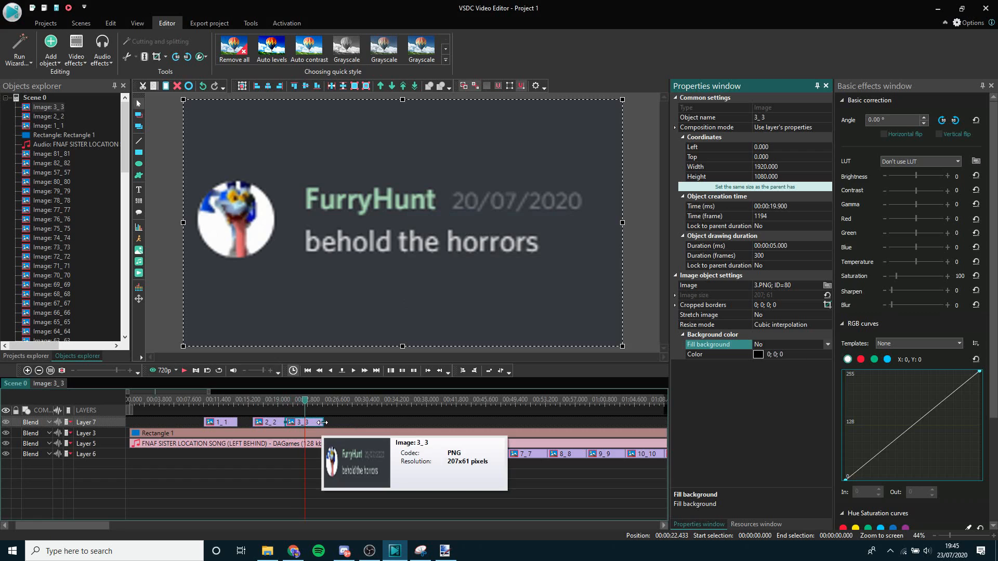
left_click_drag(322, 424, 312, 420)
Place message image 4 right after image 3 at 00:00:22.433 without background fill, and trim it to end at 00:00:26.366
left_click_drag(399, 456, 314, 424)
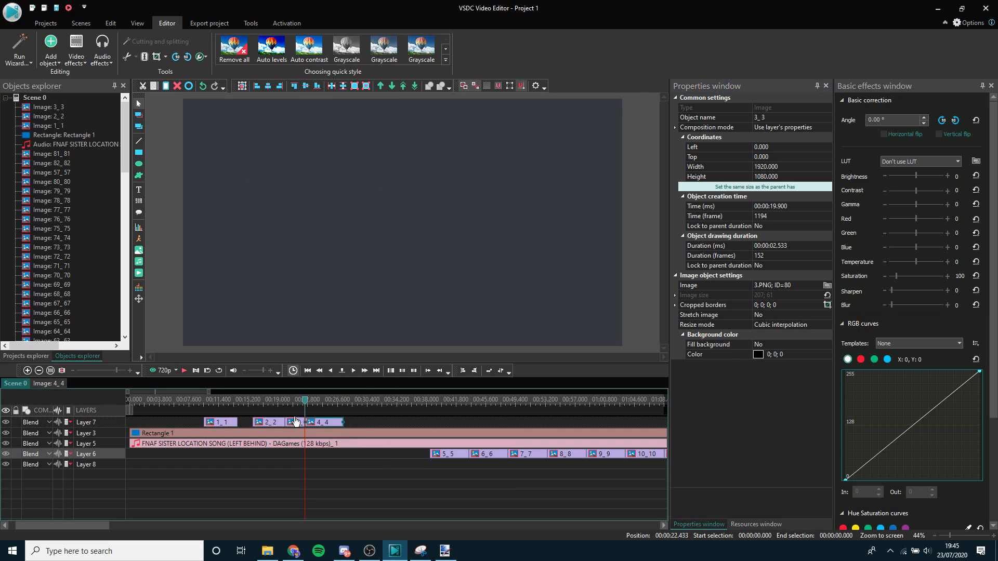
double_click(766, 345)
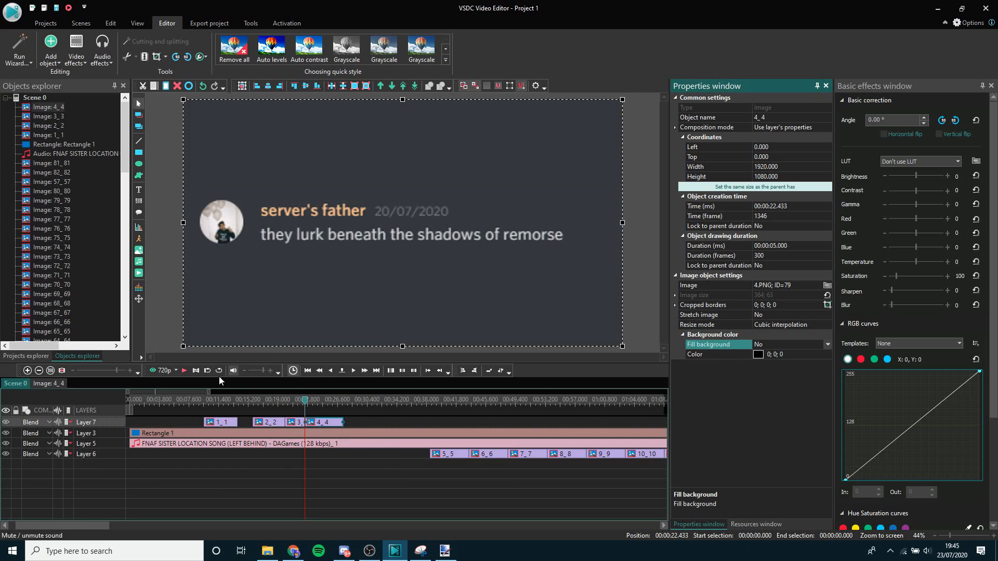
left_click(188, 367)
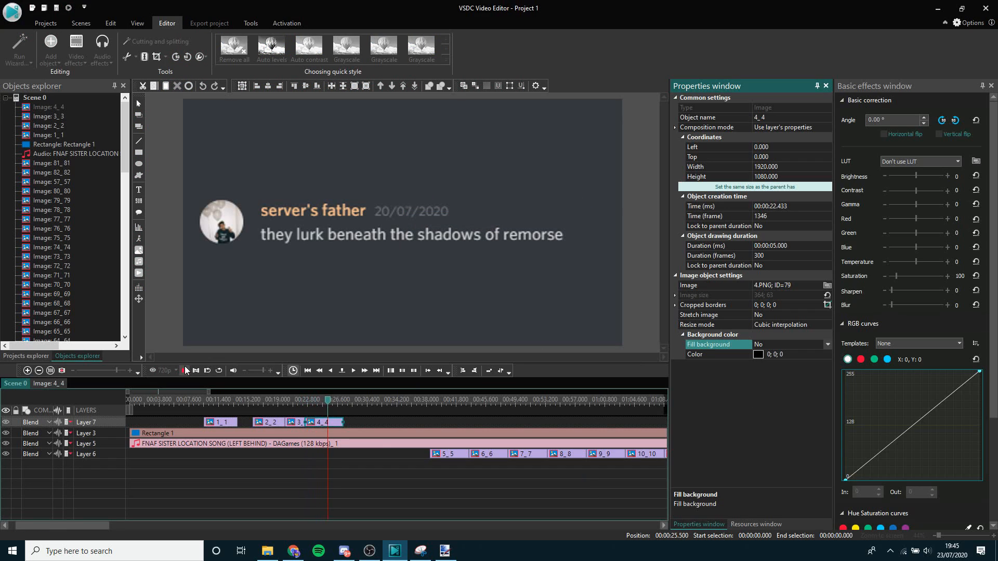
left_click(326, 423)
left_click_drag(344, 423, 335, 423)
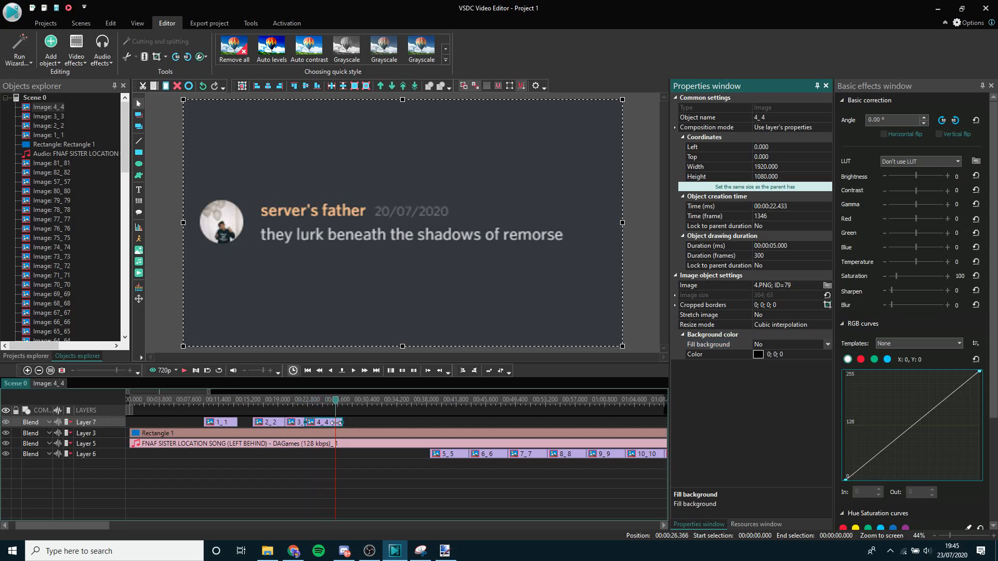
Place message image 5 right after image 4 at 00:00:26.366 and turn off its background fill
left_click_drag(440, 455, 339, 422)
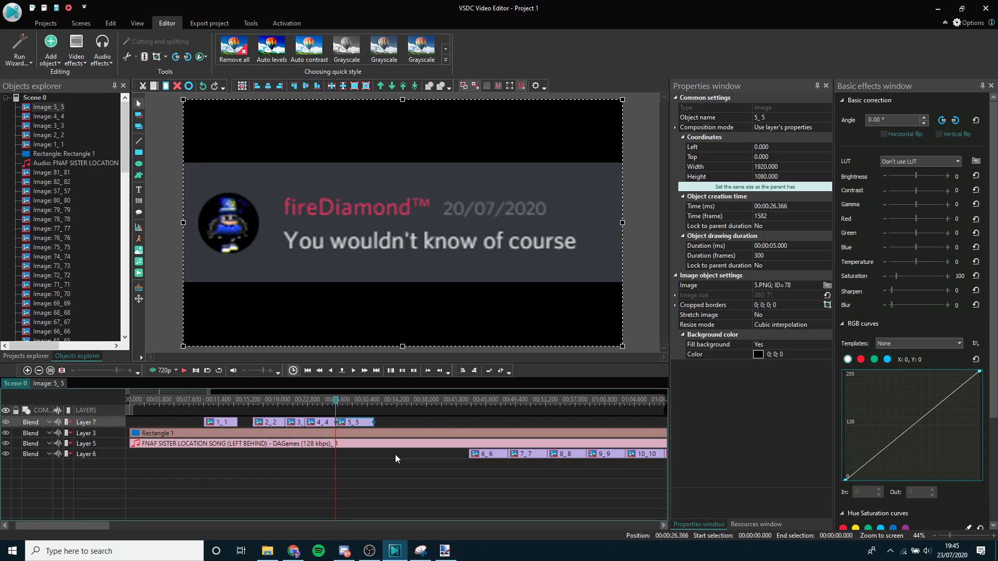
double_click(757, 344)
left_click(351, 486)
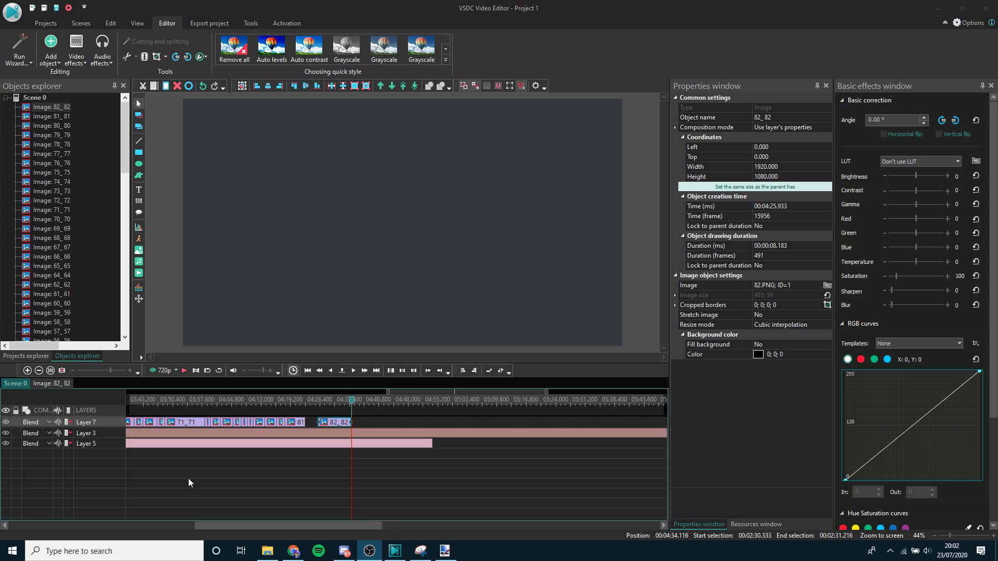
Apply a Fade out transparency effect to message image 82 and return to the Scene 0 timeline
left_click(265, 492)
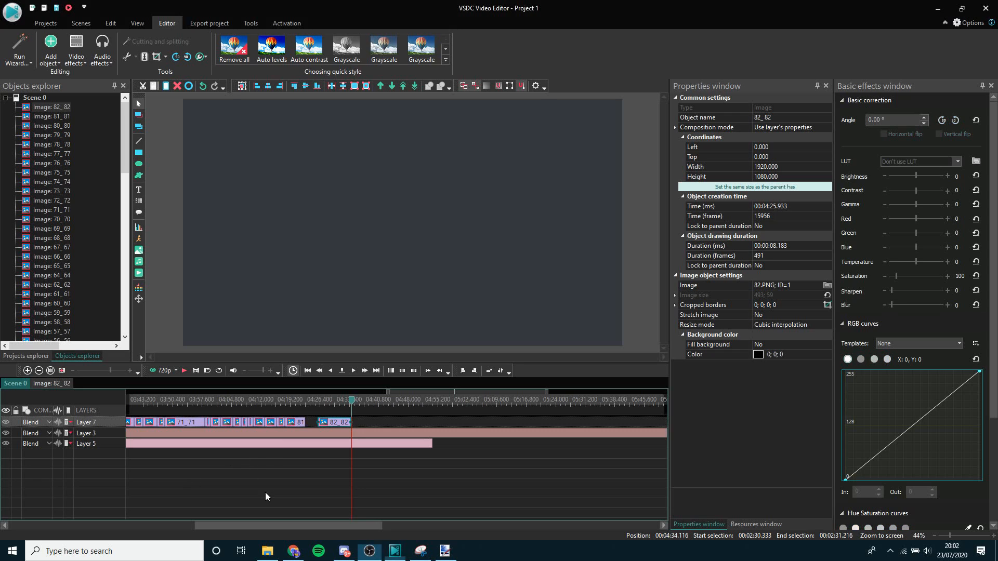
left_click(343, 424)
left_click(85, 62)
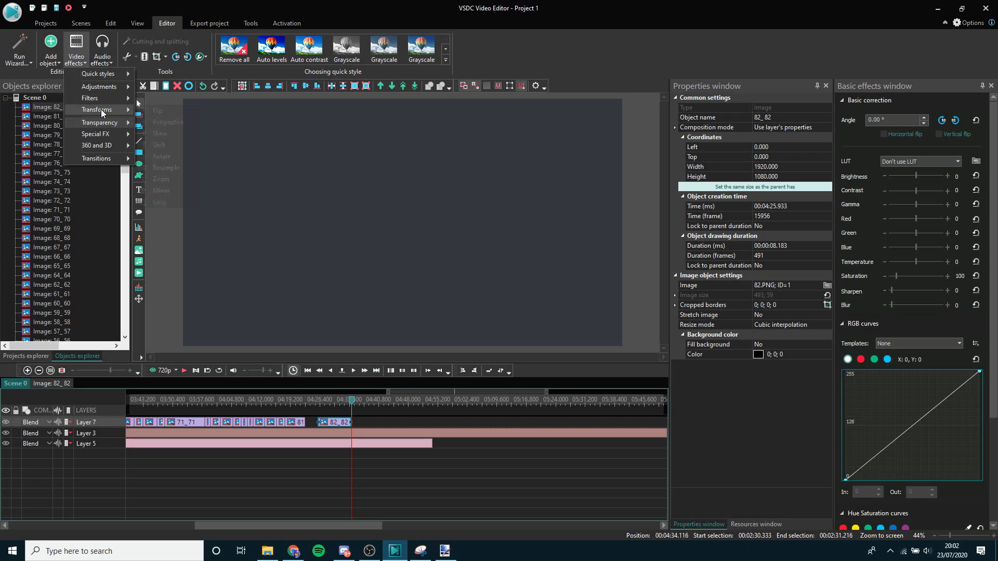
mouse_move(102, 113)
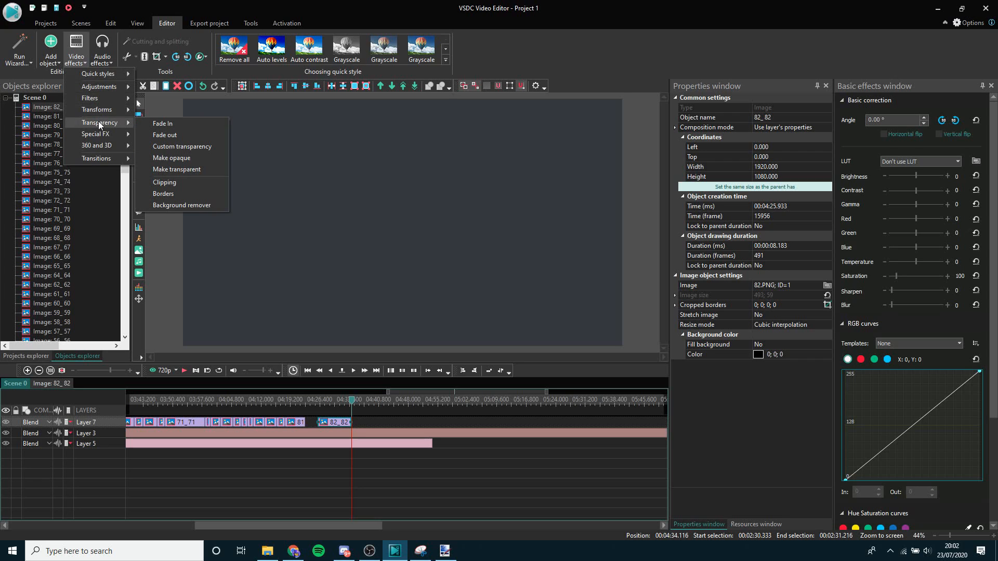
left_click(164, 135)
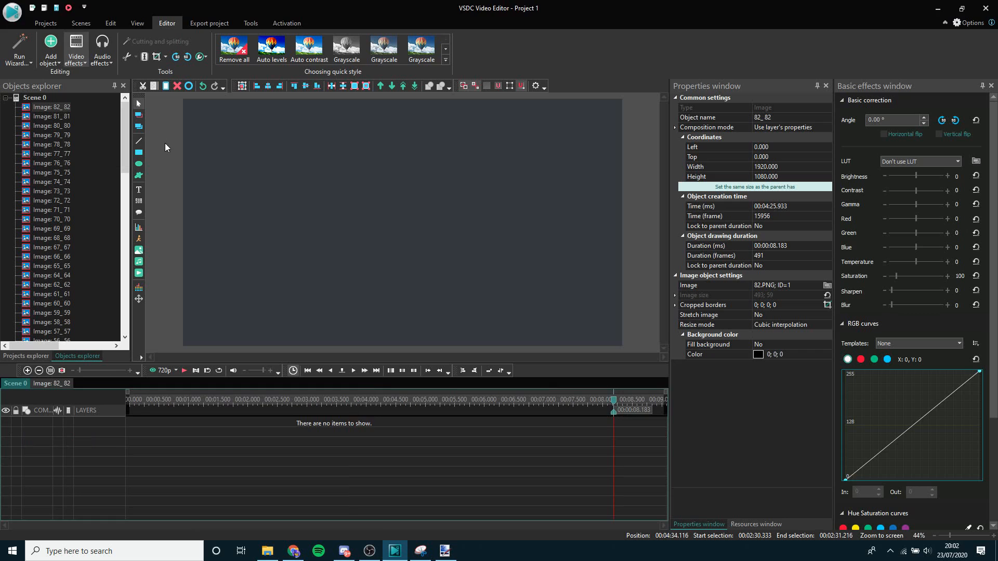
left_click(592, 326)
left_click(21, 384)
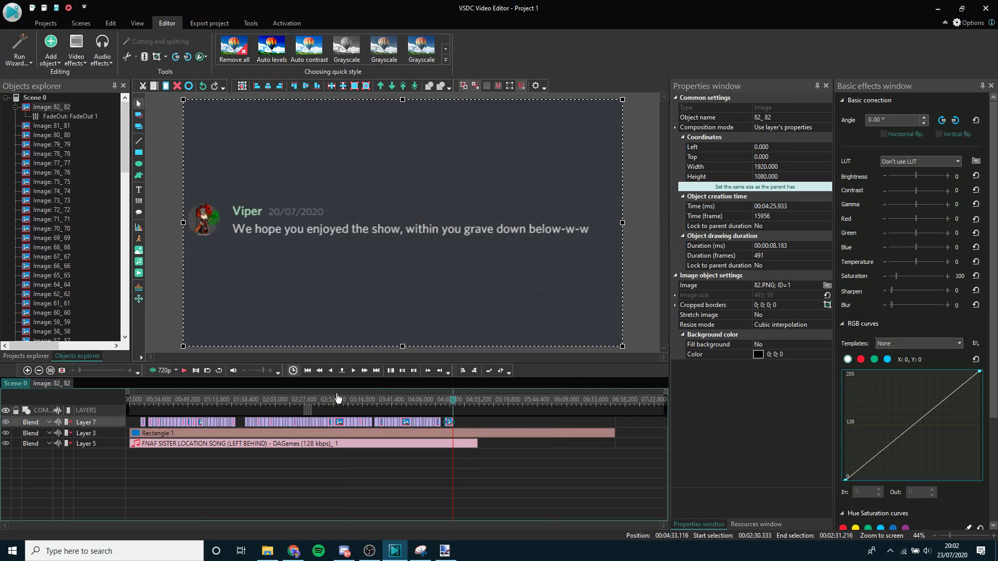
Play back the end of message image 82 to check its fade-out
left_click_drag(80, 370, 114, 370)
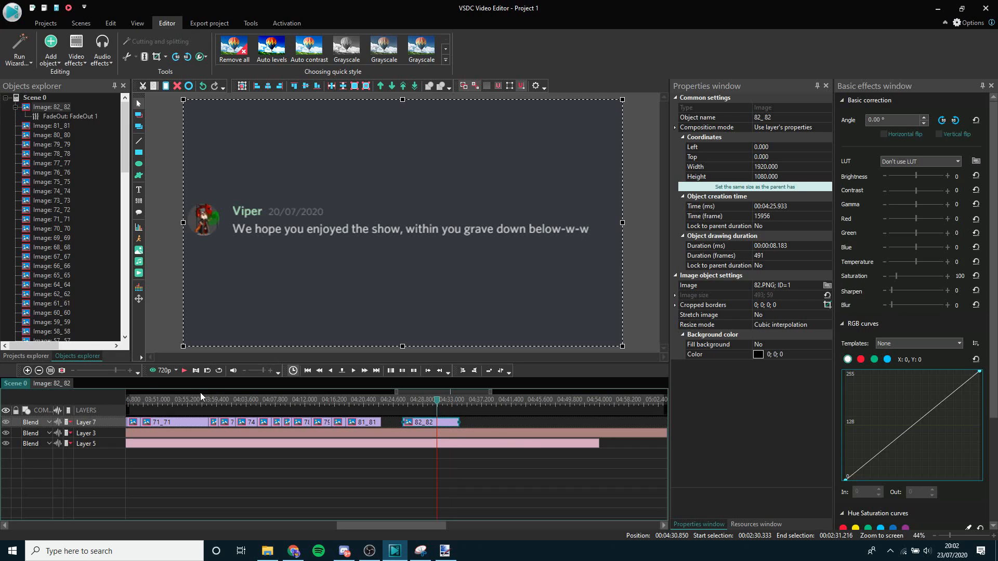
left_click(187, 369)
key("XF86AudioLowerVolume")
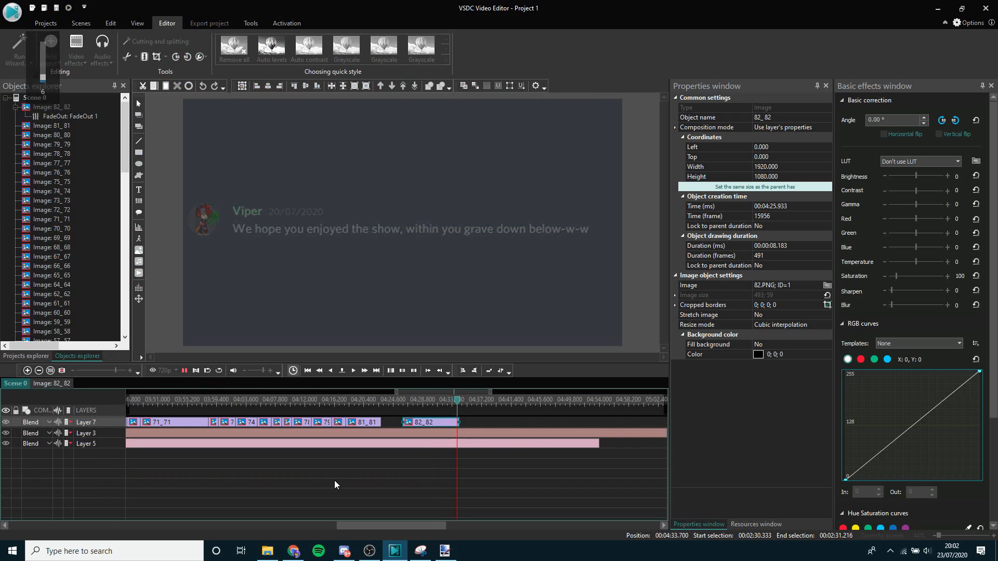
left_click(184, 370)
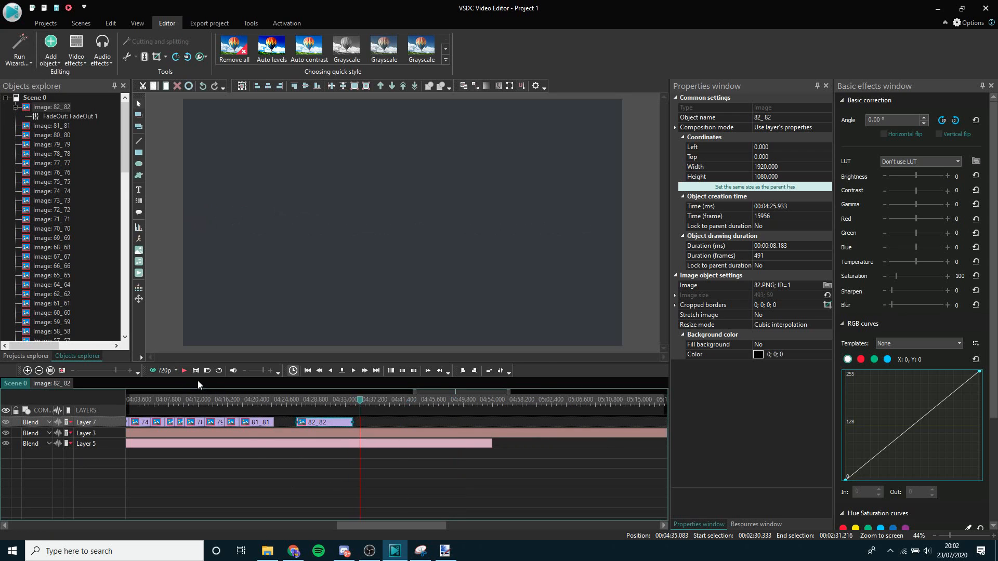
Shorten the grey background rectangle so that it ends together with the song on the audio layer
left_click(114, 372)
left_click(478, 434)
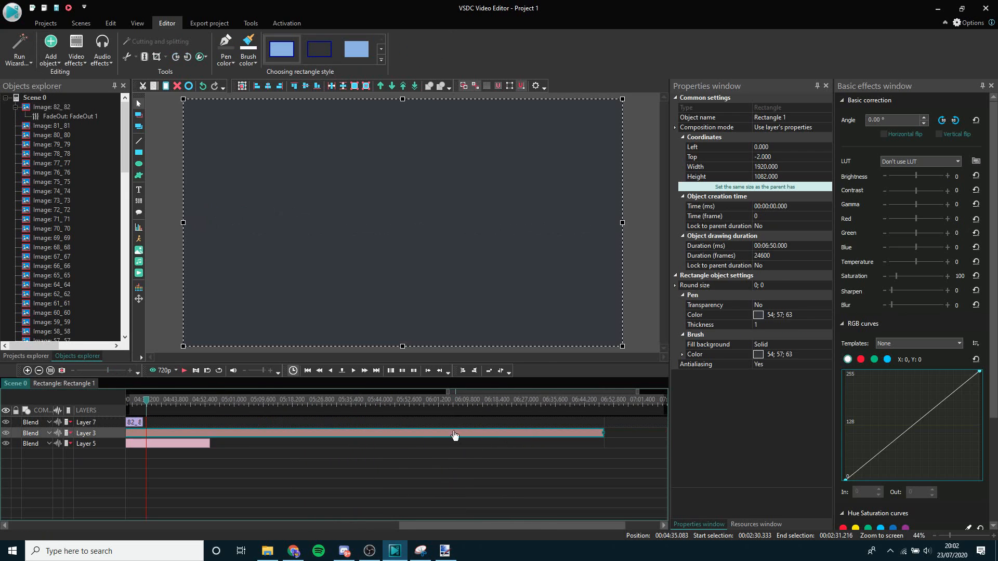
left_click_drag(551, 433, 155, 433)
left_click(218, 463)
scroll(233, 464, "left", 5)
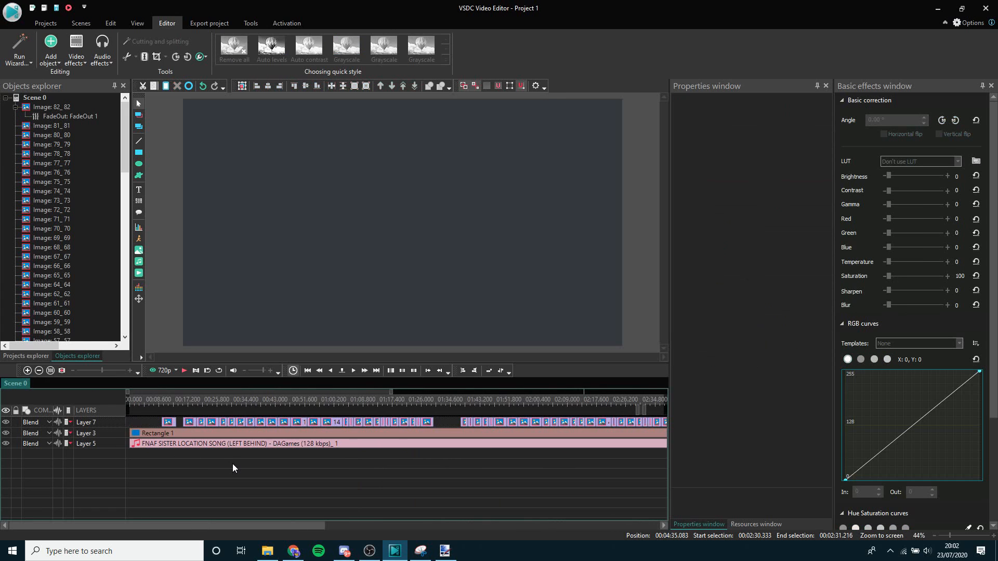
Move the playhead back to 00:00:01.833 near the start of the timeline and save the project
left_click(138, 405)
left_click(12, 11)
left_click(52, 129)
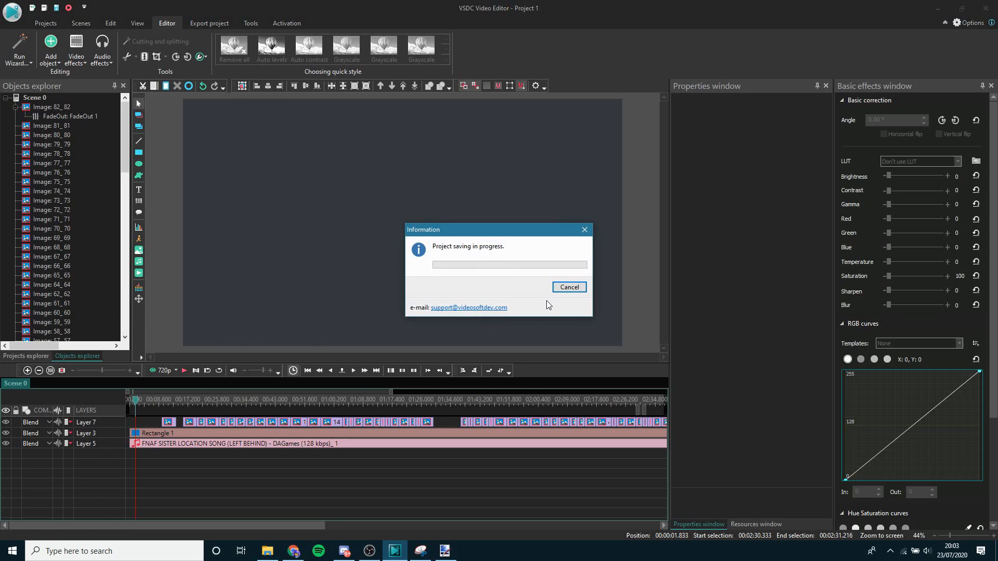
Set up the project export with "Discord sings Left Behind video" as the AVI output file name in the VideoEditor folder
scroll(377, 458, "down", 10)
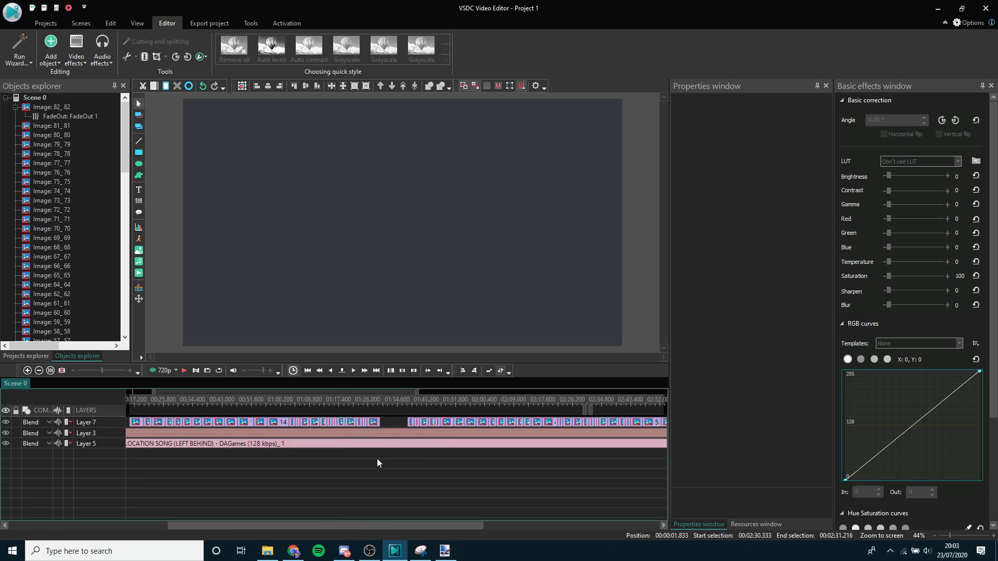
left_click(214, 20)
left_click(167, 22)
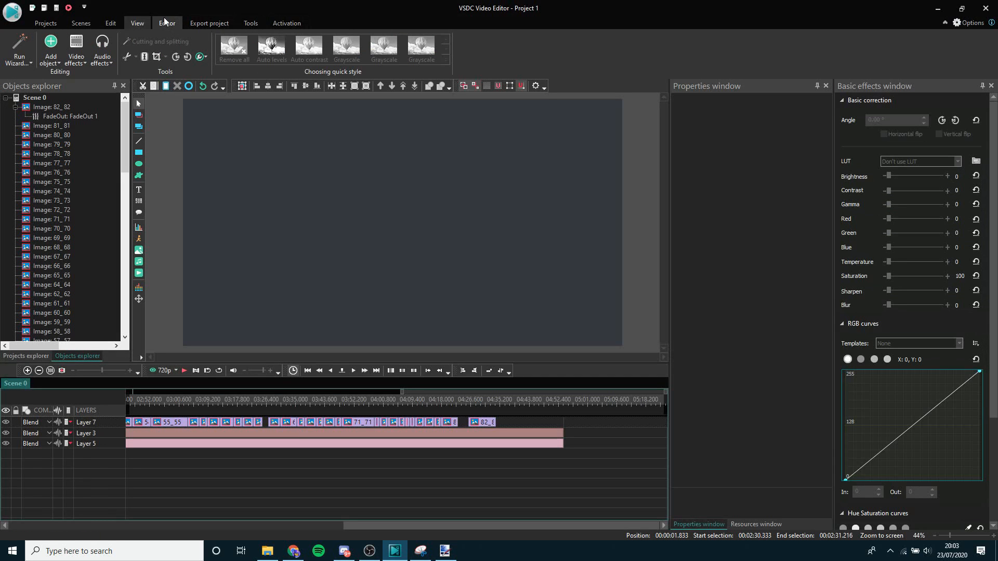
left_click(199, 24)
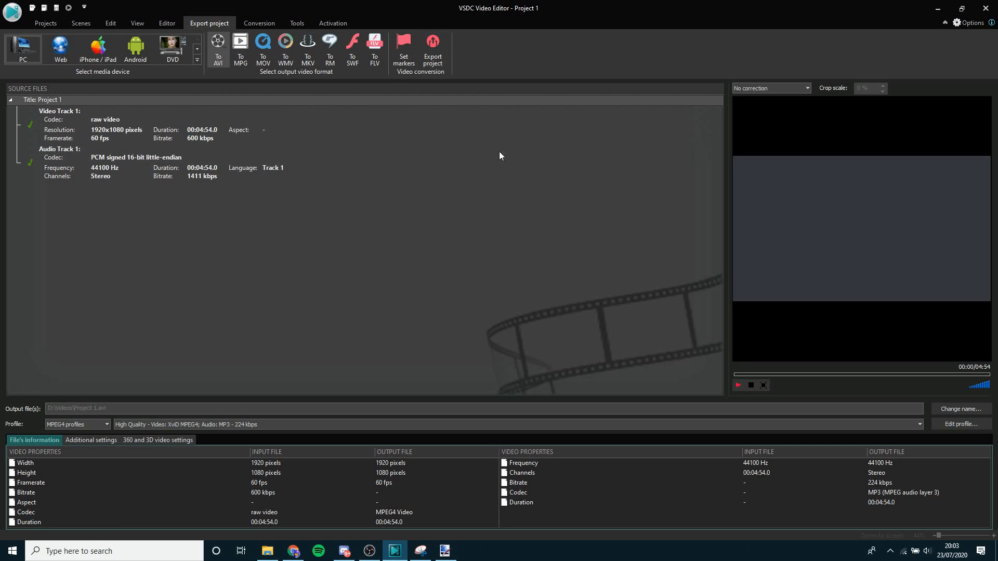
left_click(960, 408)
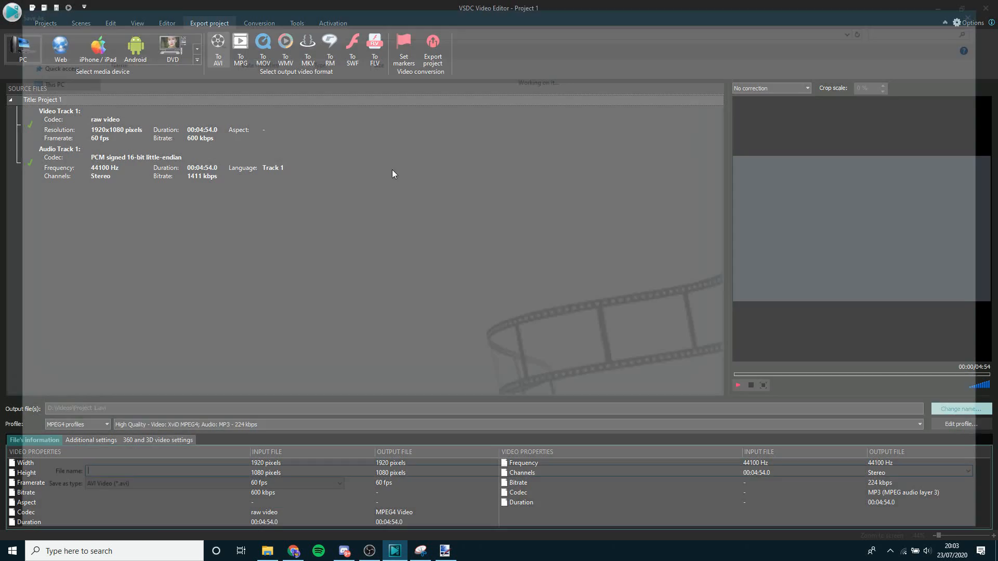
type("Discord sings")
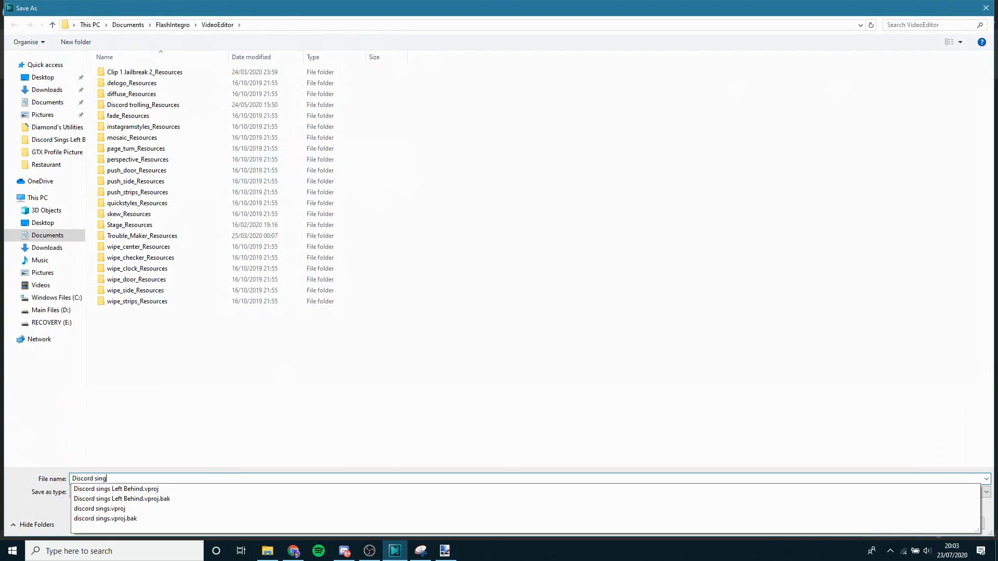
key("Down")
type("video")
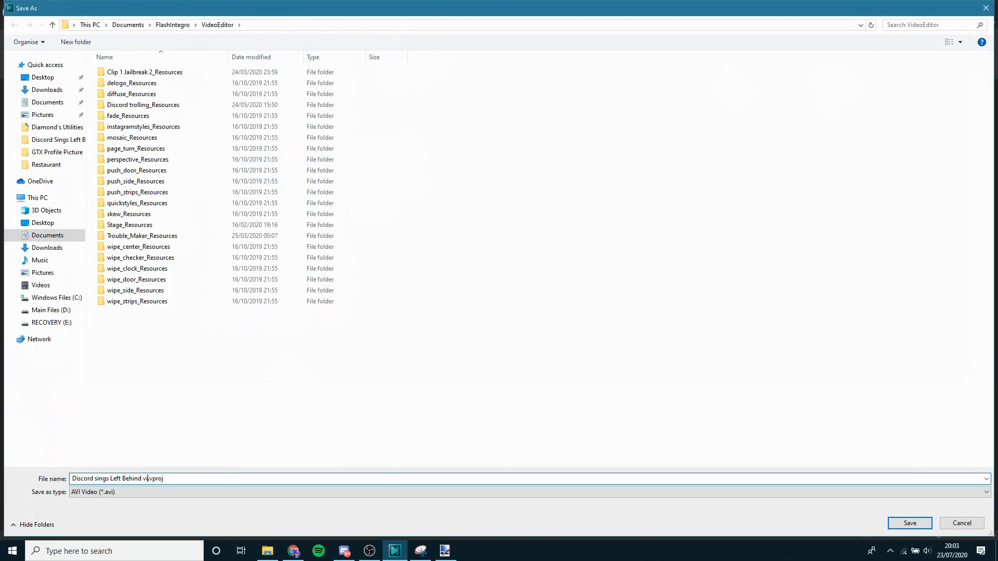
key("Delete")
key("Delete")
key("Delete")
key("Delete")
key("Delete")
key("Delete")
key("Return")
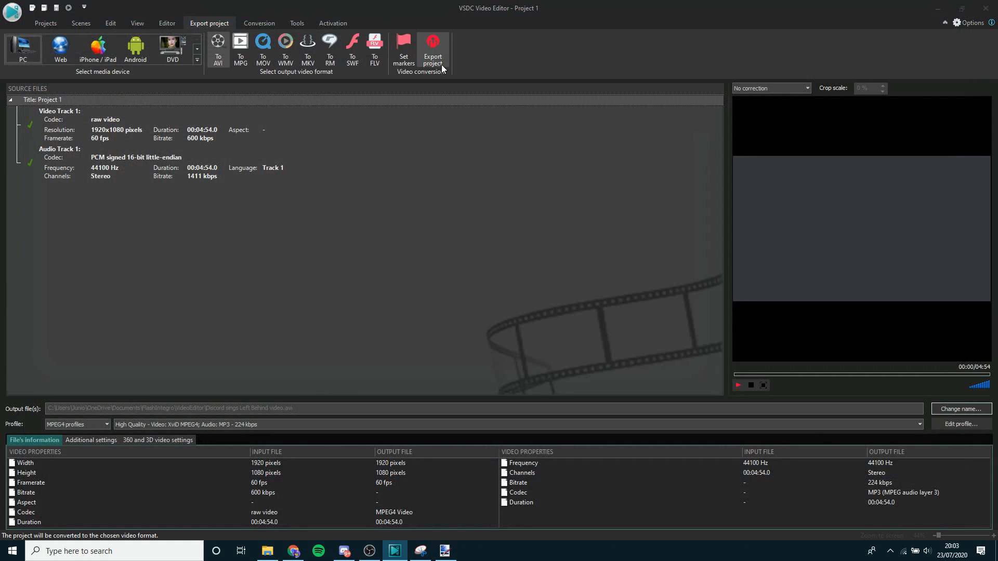
Export the project without the premium features and dismiss the message once the conversion is done
left_click(425, 56)
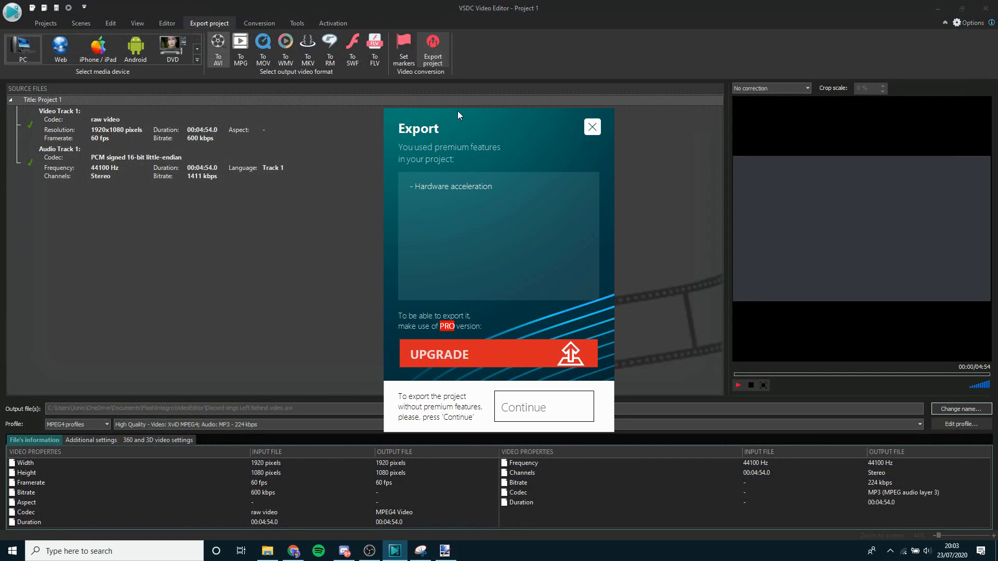
left_click(542, 405)
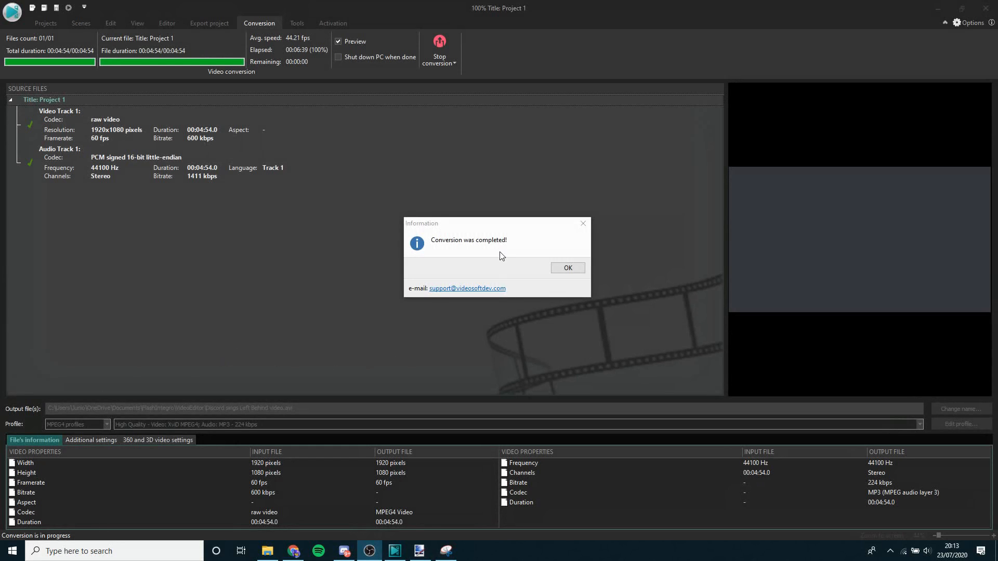
left_click_drag(495, 226, 460, 231)
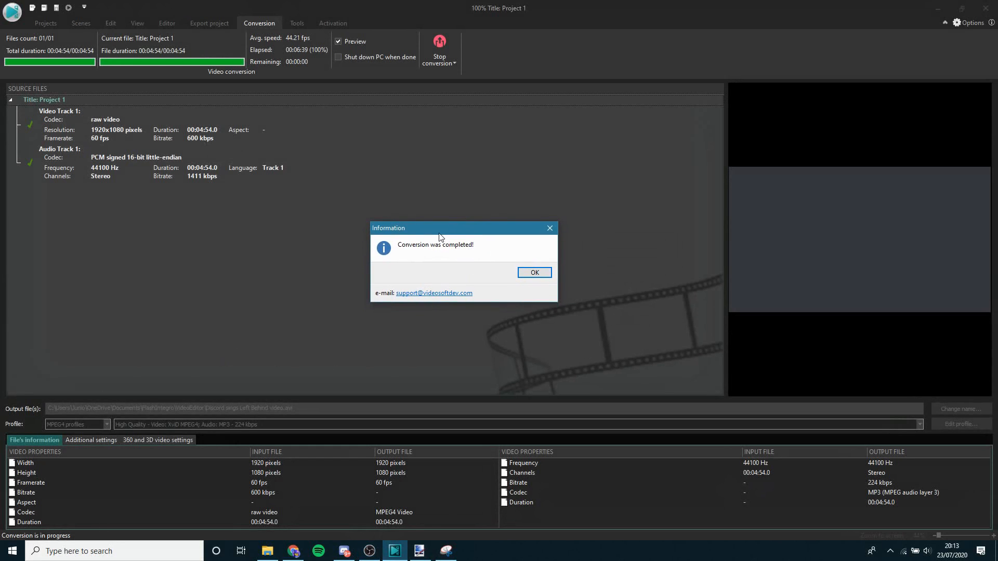
left_click(526, 275)
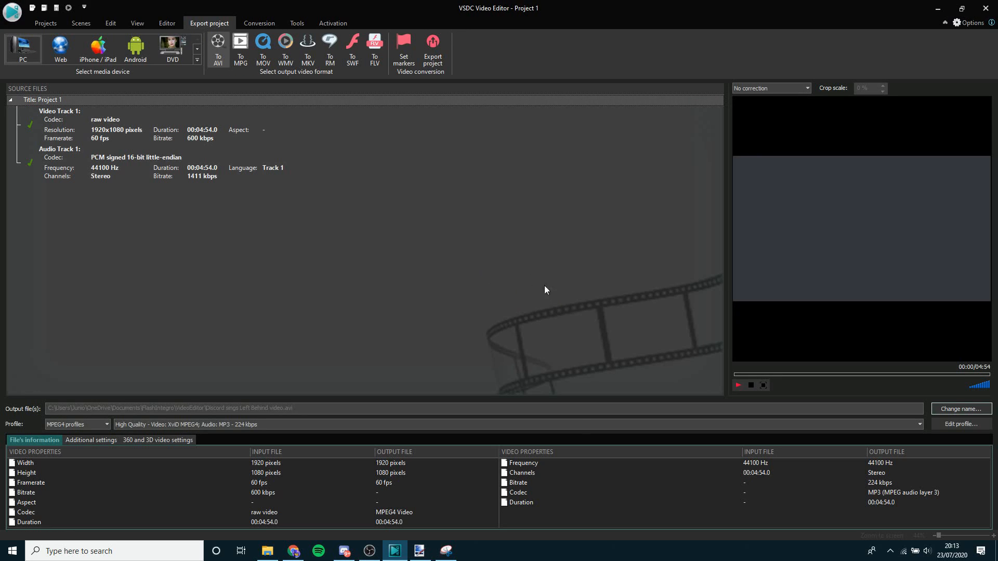
Get the export folder's path from the output file dialog and open that VideoEditor folder in File Explorer
left_click(995, 551)
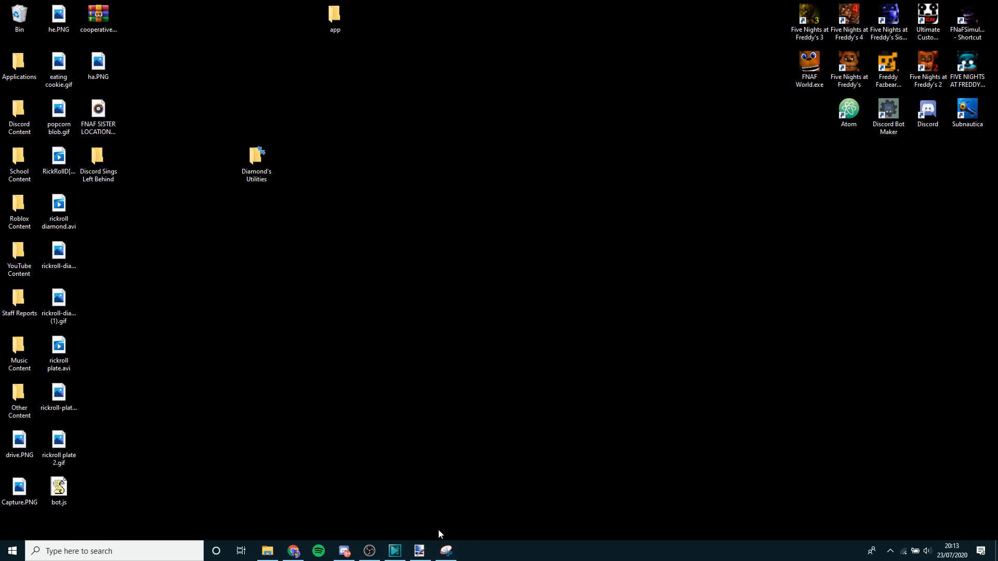
left_click(393, 551)
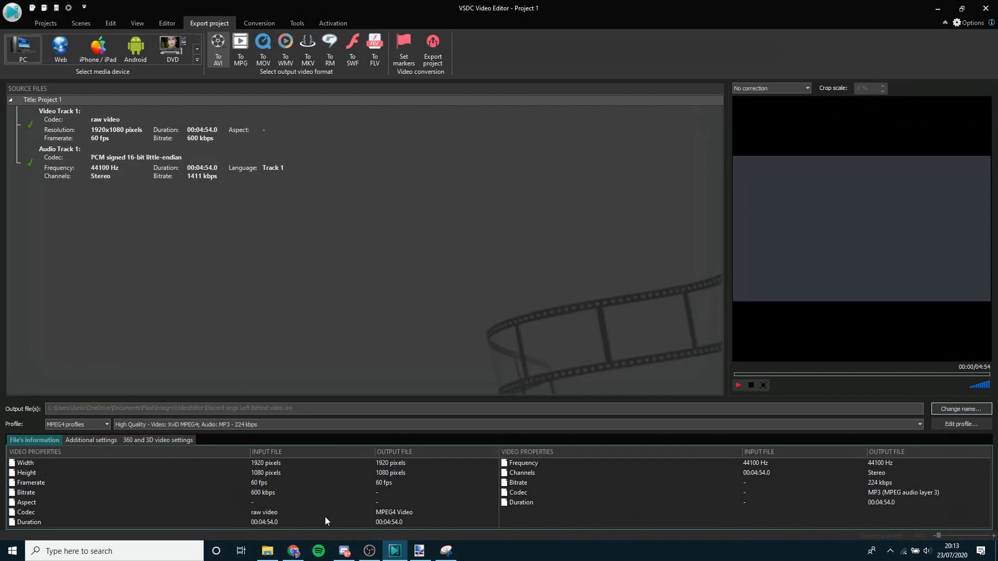
left_click(164, 409)
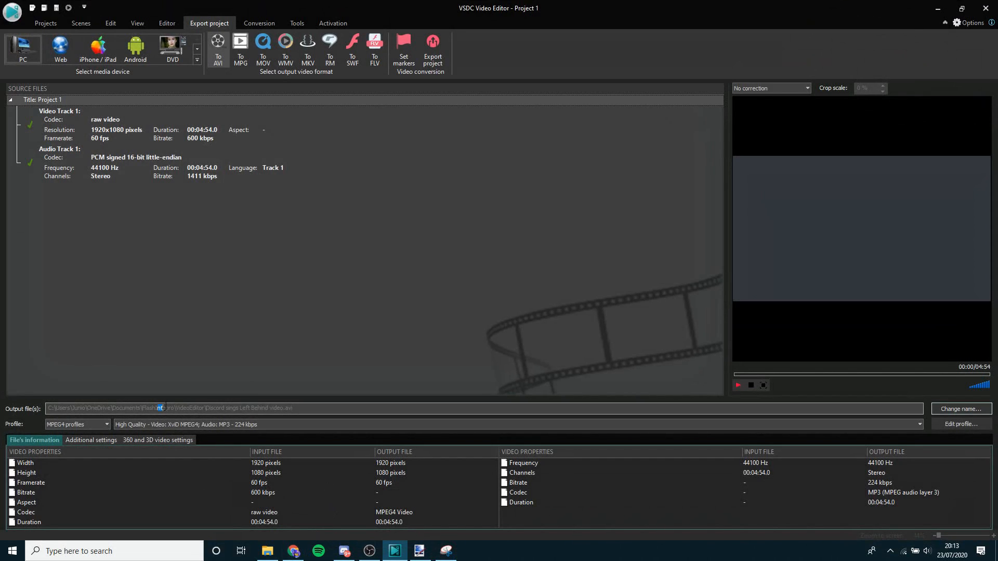
left_click(980, 411)
left_click(736, 26)
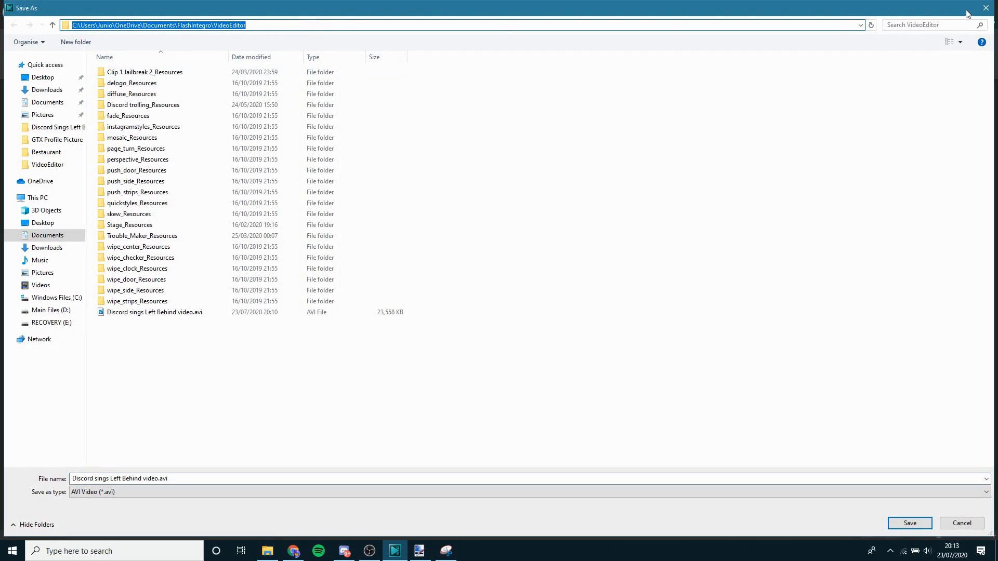
left_click(985, 8)
left_click(267, 551)
left_click(444, 114)
key("Return")
Move the exported file "Discord sings Left Behind video.avi" from the VideoEditor folder to the desktop and close File Explorer
left_click(285, 390)
left_click_drag(240, 389, 614, 357)
key("super+d")
left_click_drag(310, 379, 561, 506)
left_click(776, 35)
Play the exported video from the desktop at lower volume, skip ahead to check it, and close the player
left_click(405, 461)
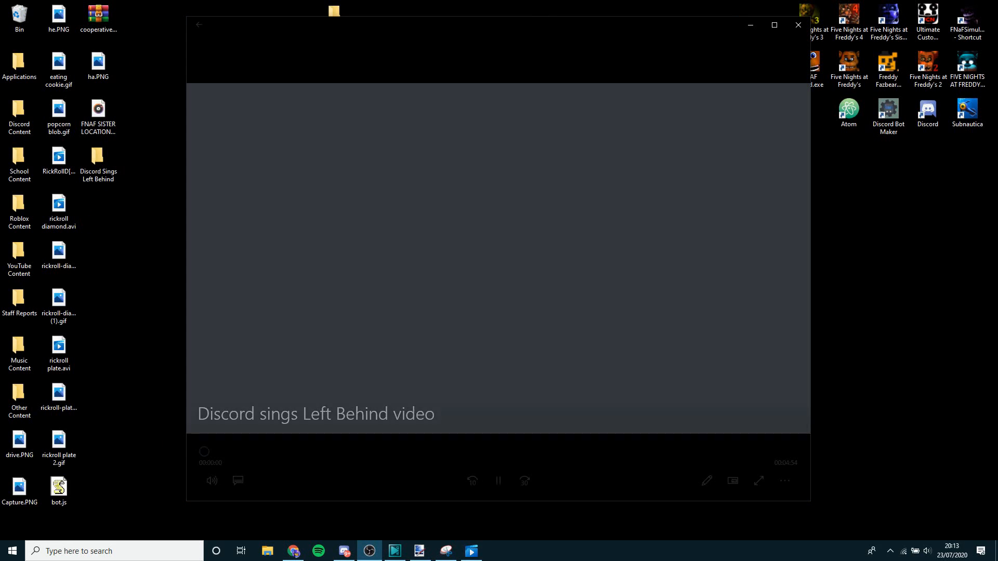
key("XF86AudioLowerVolume")
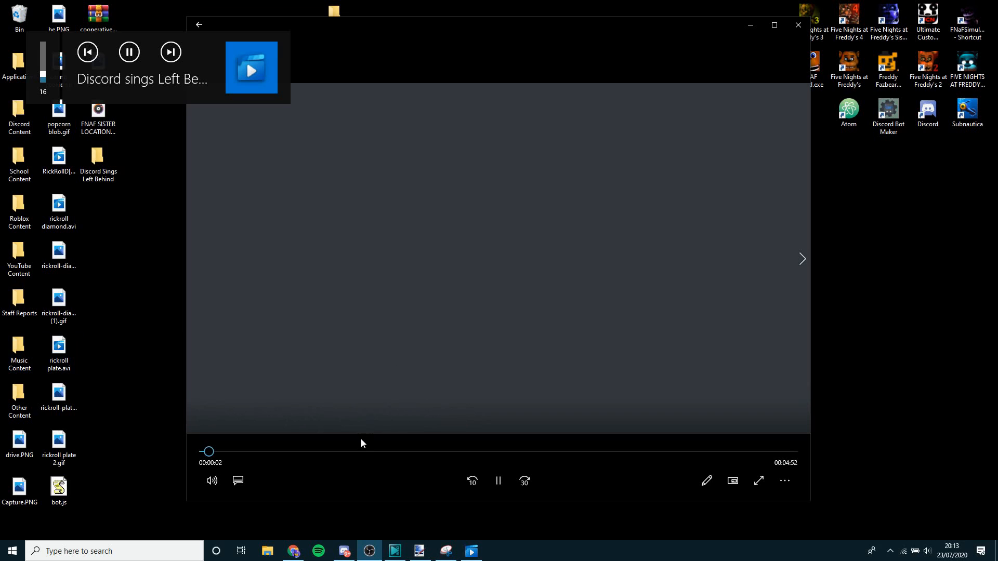
left_click(357, 452)
left_click(389, 452)
left_click(498, 481)
left_click(798, 24)
Switch back to VSDC Video Editor and return from the export view to the project's timeline with the editing tools
left_click_drag(330, 359, 468, 486)
left_click(467, 385)
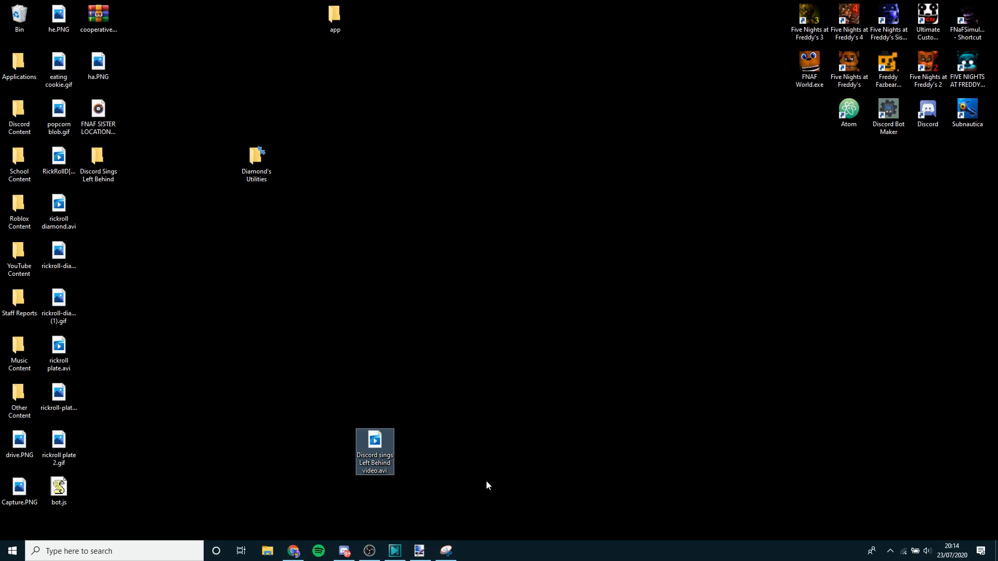
left_click(395, 551)
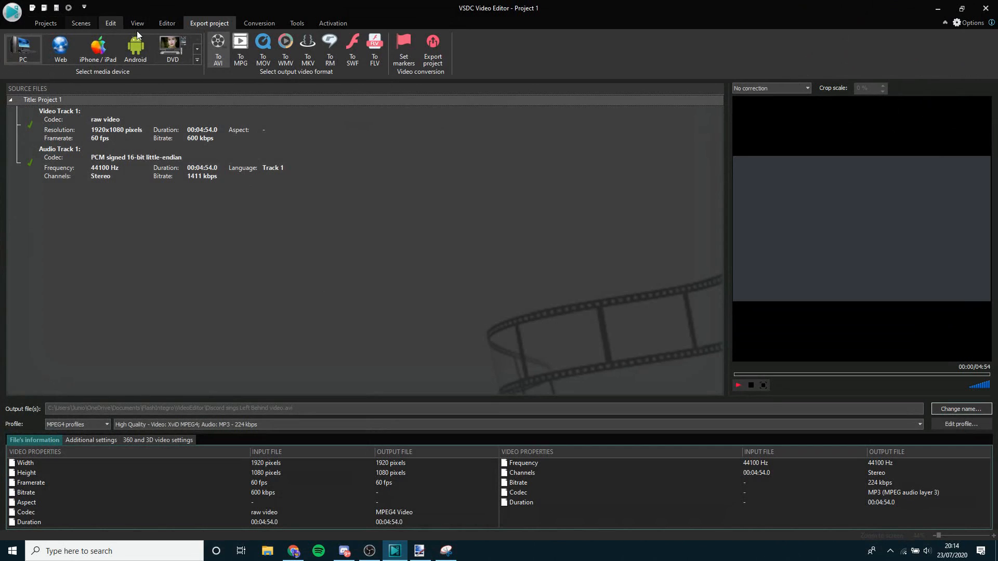
left_click(111, 23)
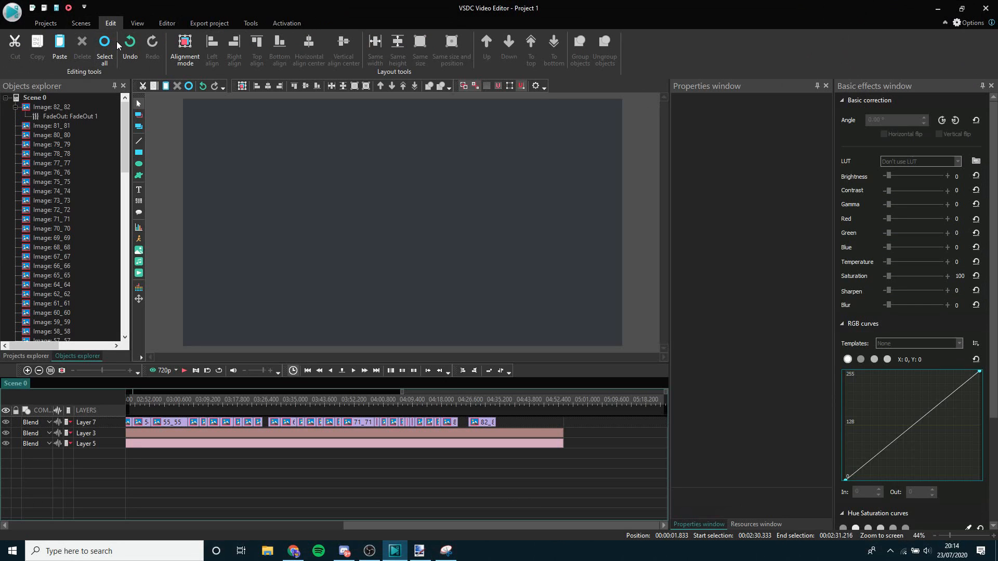